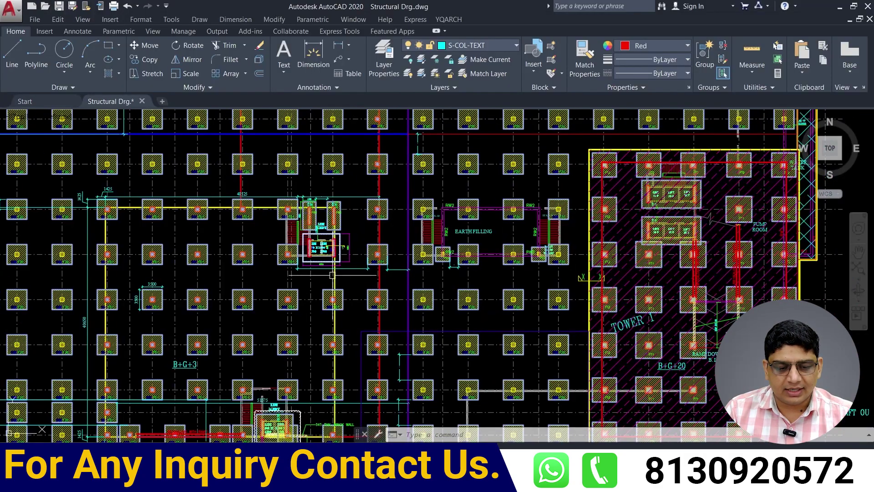
Step: Zoom and pan around the twin lifts and lift lobby, then zoom out to the full foundation sheet
scroll(332, 275, up, 2)
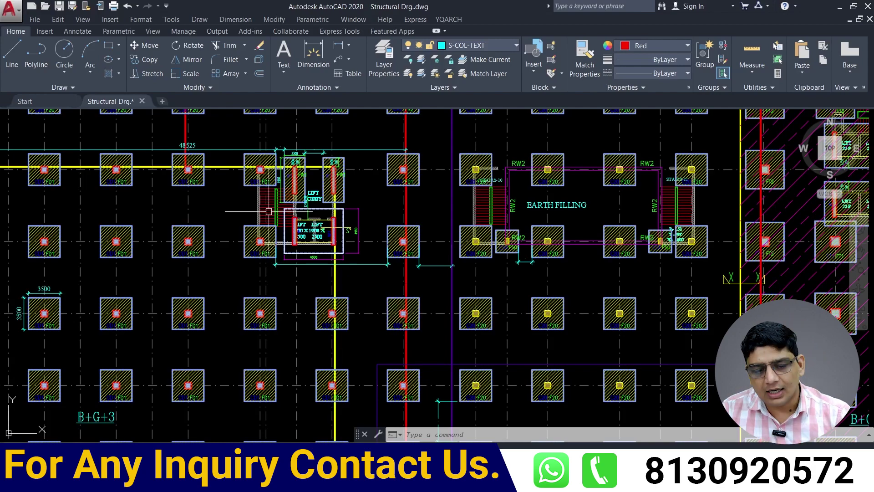
scroll(338, 276, down, 5)
scroll(363, 248, up, 3)
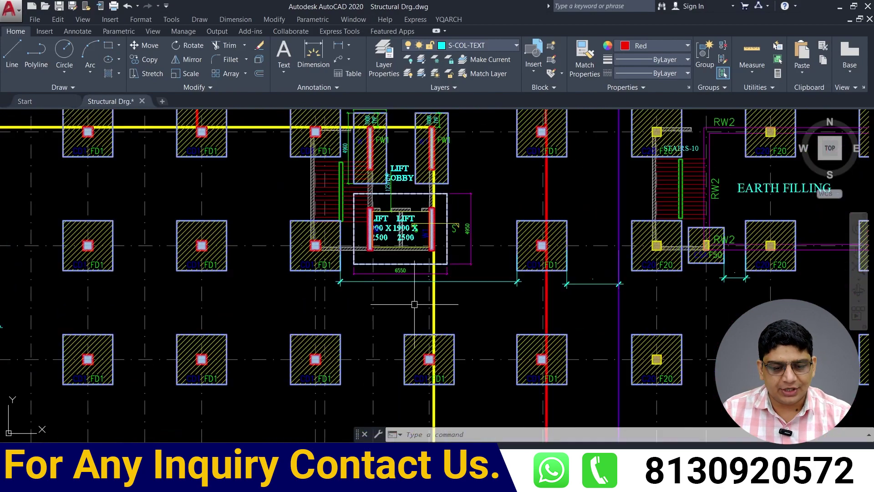
scroll(364, 255, up, 2)
scroll(364, 261, up, 3)
scroll(364, 266, up, 1)
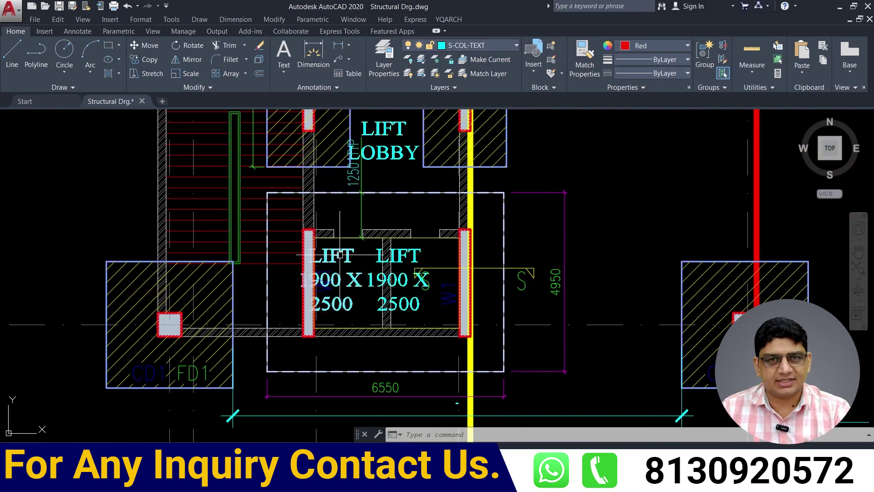
drag(387, 305, 359, 267)
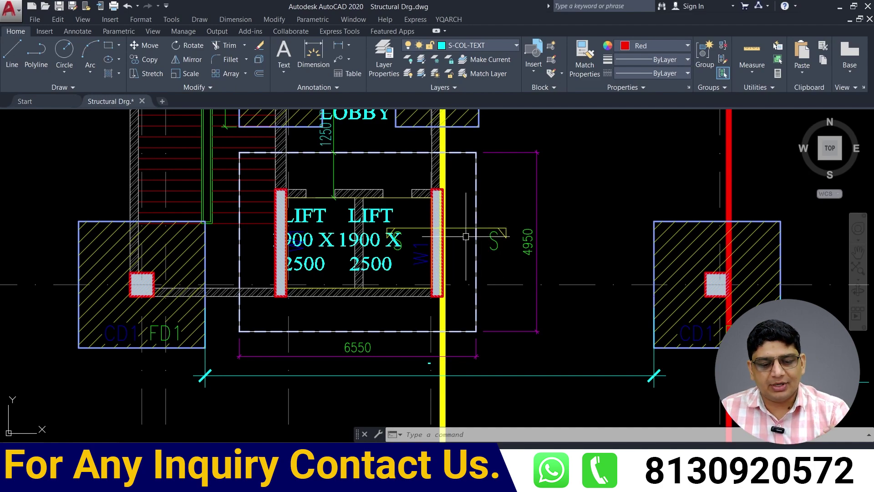
scroll(466, 236, down, 3)
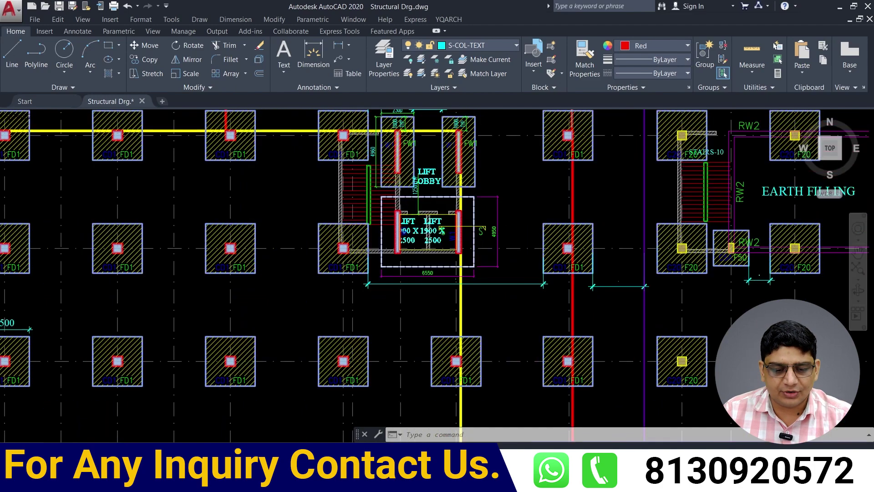
scroll(466, 236, down, 3)
scroll(336, 276, up, 2)
scroll(336, 276, up, 1)
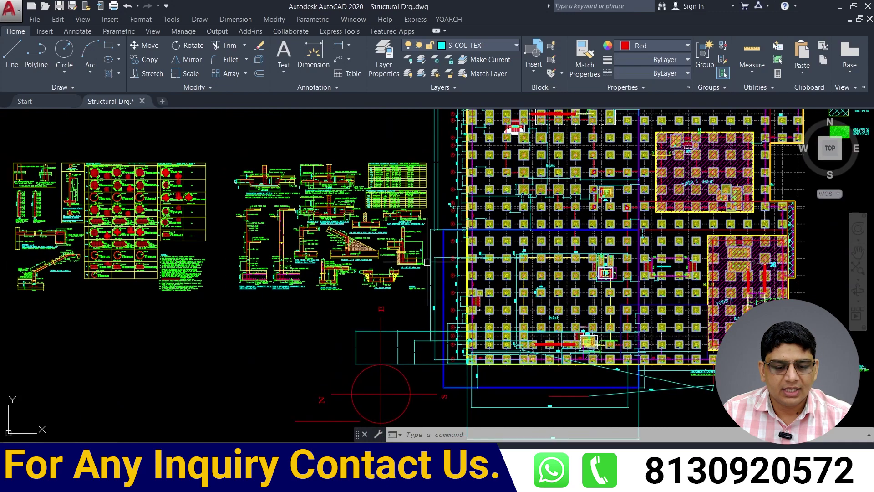
Step: Zoom onto the TYP LIFT PIT SEC S-S detail and centre its Y20-200 wall and base bars
scroll(336, 276, up, 5)
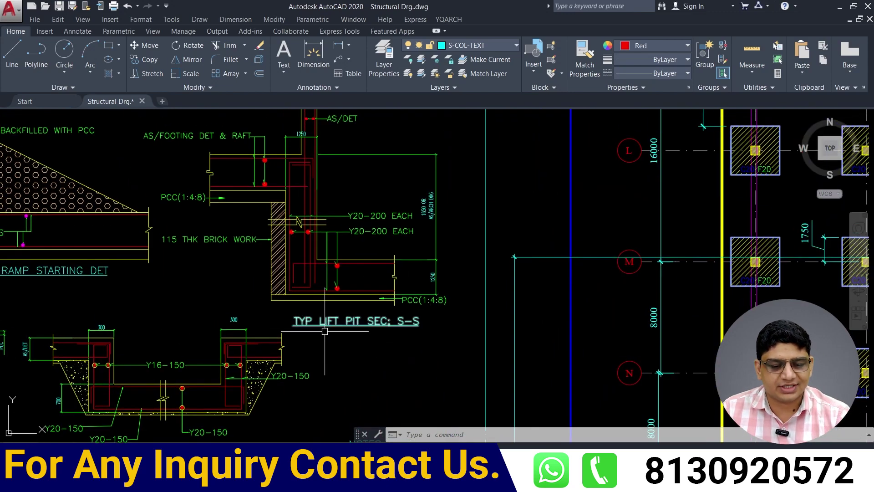
scroll(384, 335, up, 2)
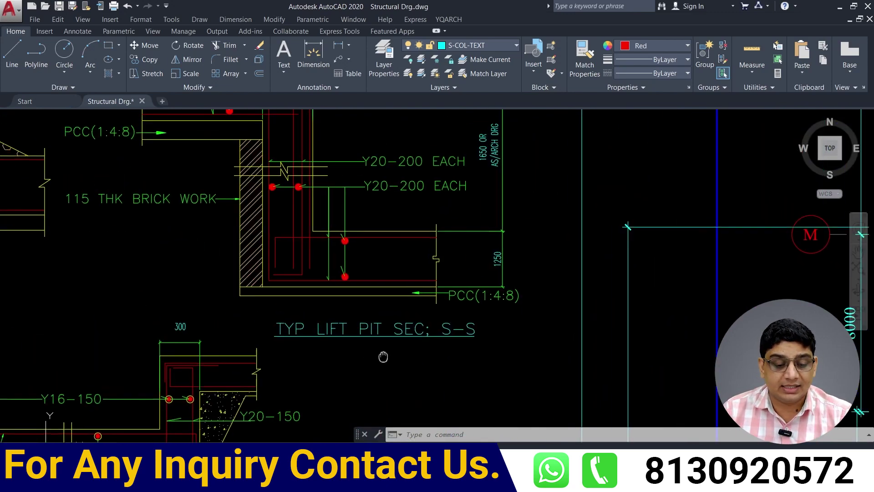
drag(385, 335, 428, 353)
drag(376, 273, 385, 306)
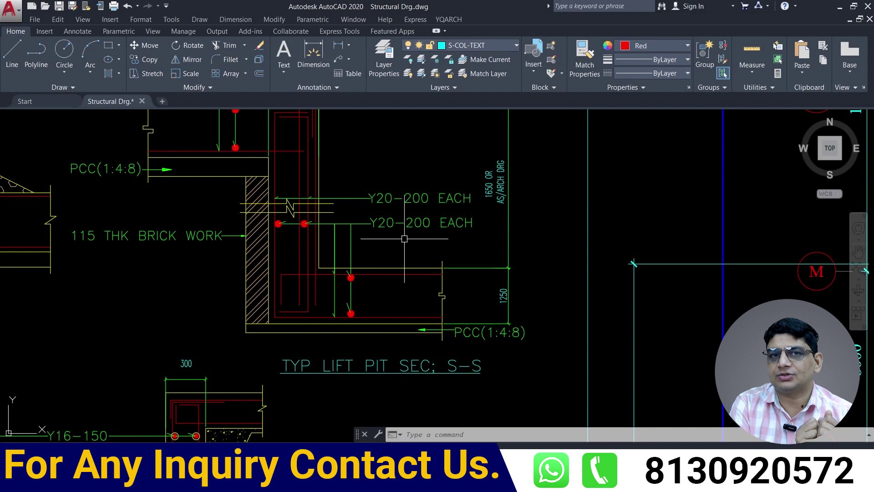
drag(404, 238, 435, 254)
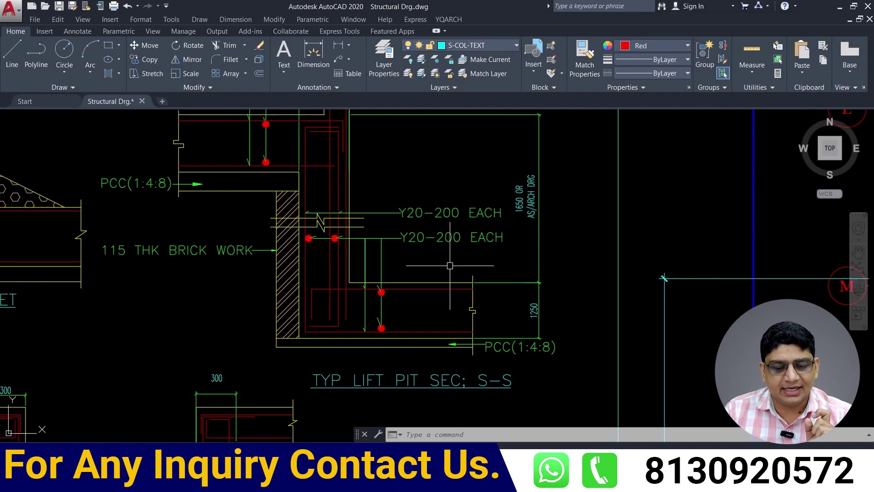
Step: Select the lift pit's bottom base bar, vertical wall bar and short top bar to check them
click(425, 332)
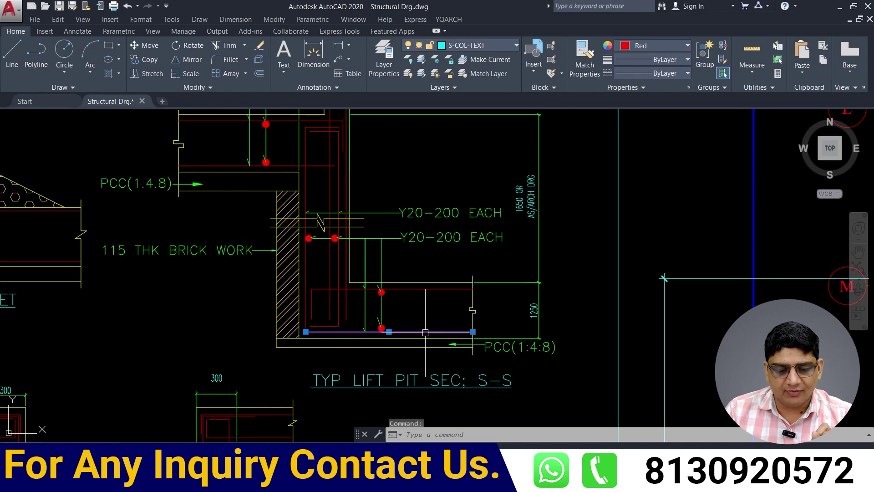
click(304, 283)
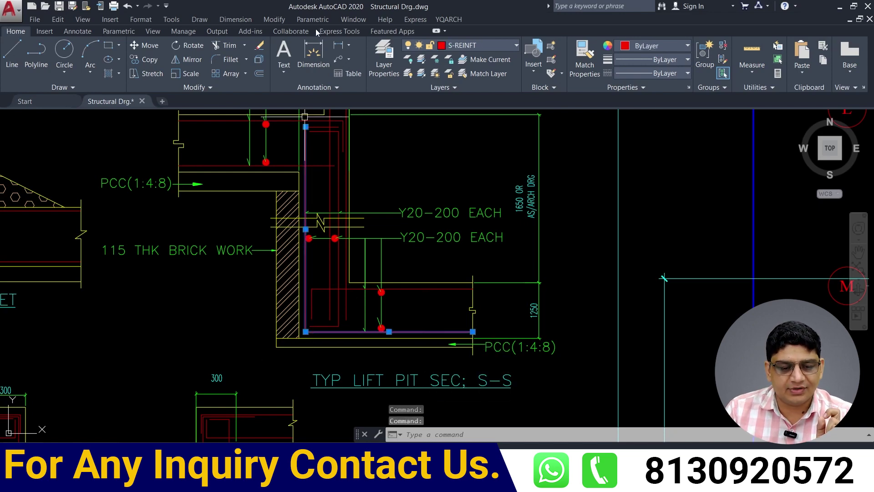
click(315, 126)
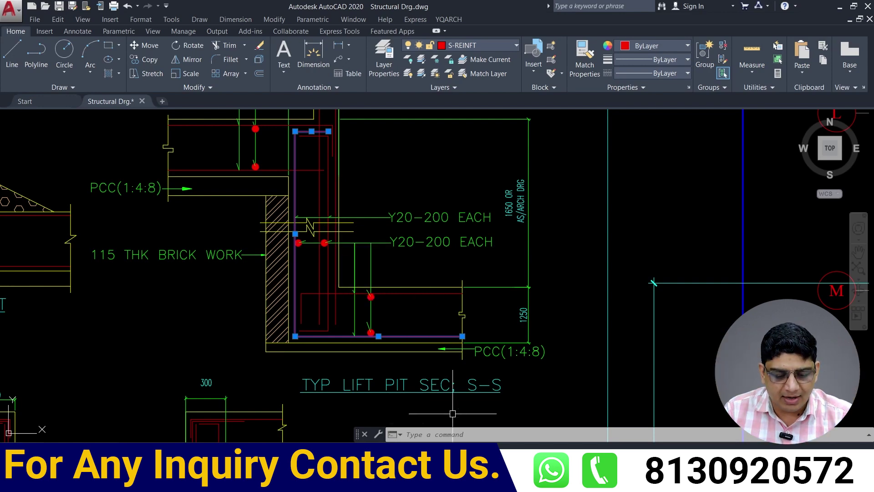
key(alt+Tab)
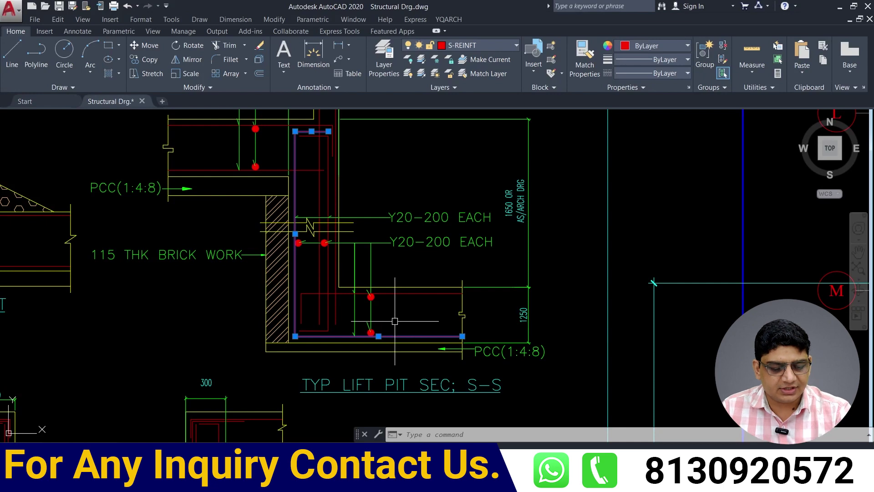
scroll(396, 320, up, 2)
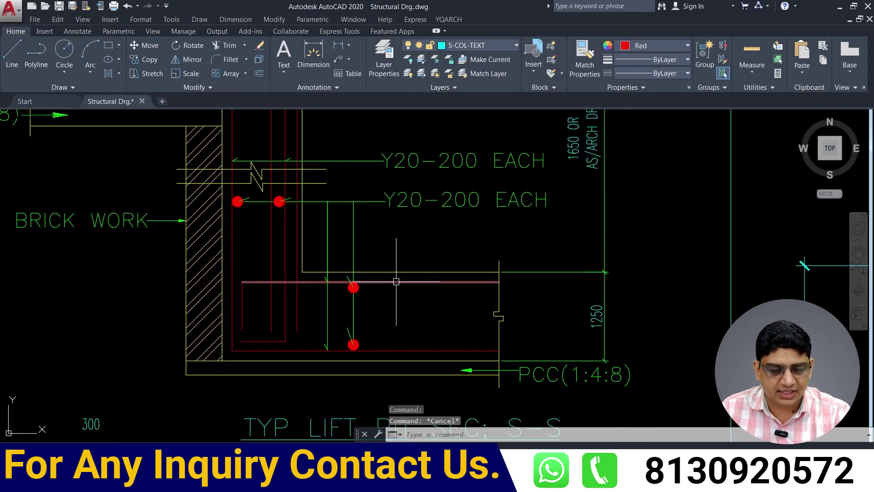
Step: Reselect just the inner horizontal bar and short vertical bar end, then return to the BBS SHEET workbook
key(Escape)
click(396, 282)
click(242, 314)
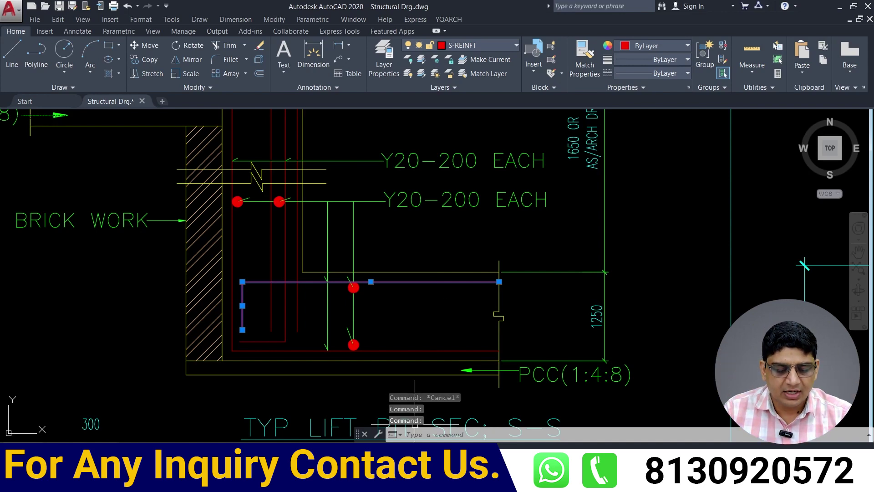
key(alt+Tab)
Step: Move from the shapes sheet to the Bar Bending Schedule and scroll to the empty rows below row 523
scroll(337, 273, down, 1)
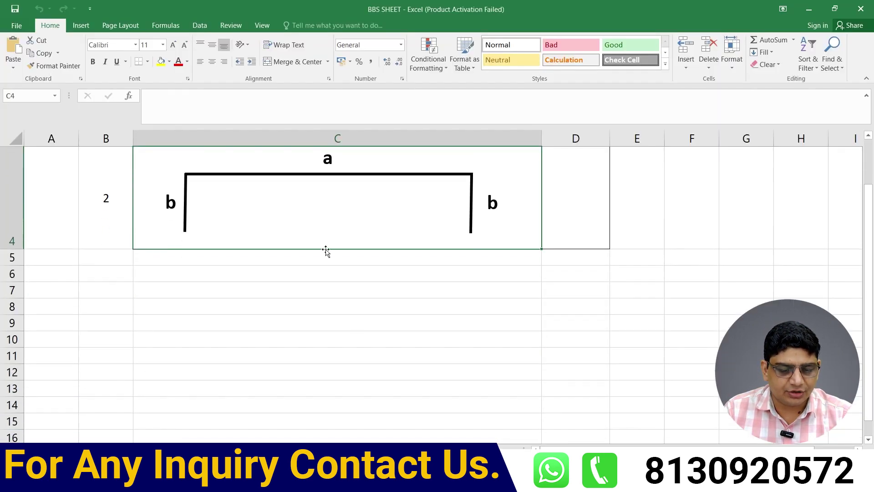
scroll(327, 254, up, 1)
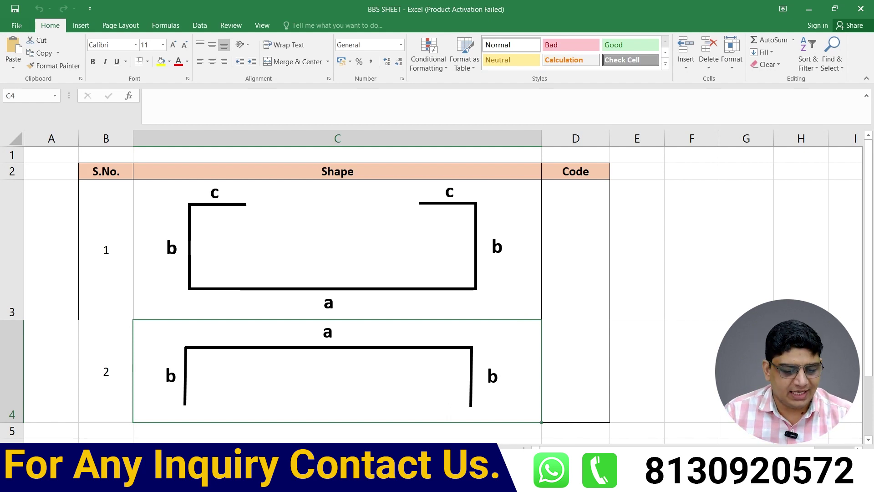
key(ctrl+Page_Down)
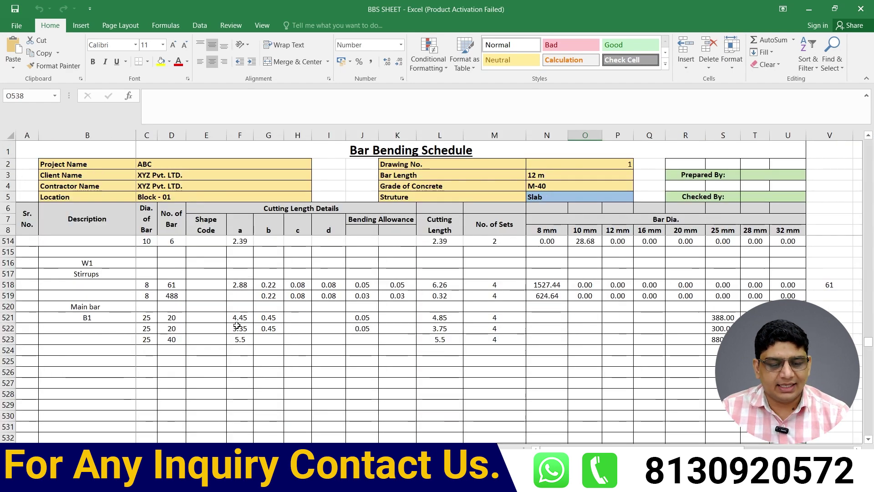
scroll(237, 325, down, 1)
scroll(250, 314, down, 2)
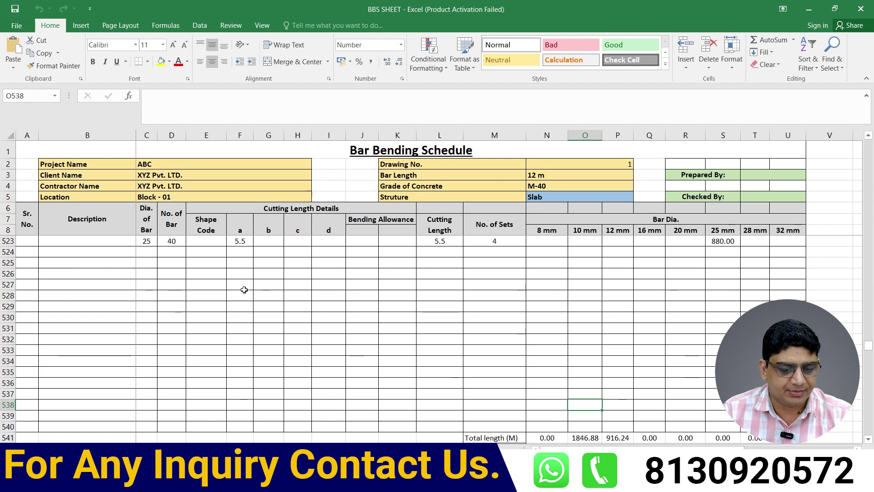
Step: Enter 'Lift Foundation' as the description in B526
click(79, 273)
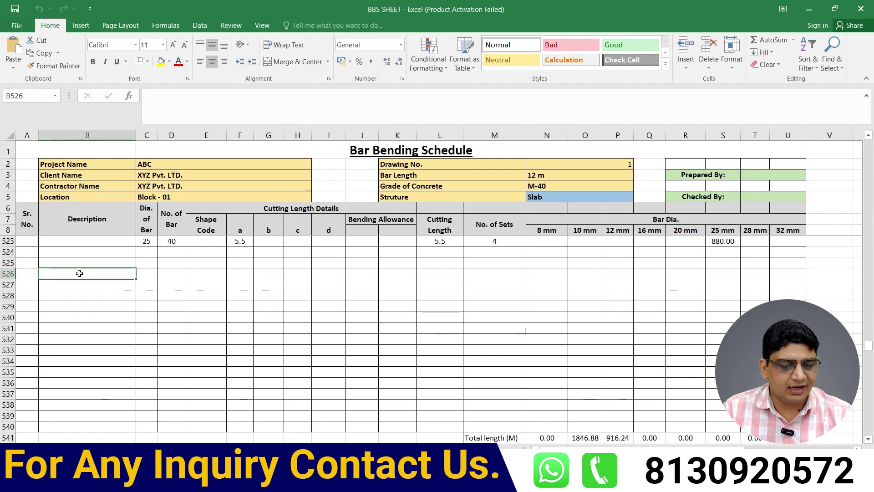
text(Lift Fo)
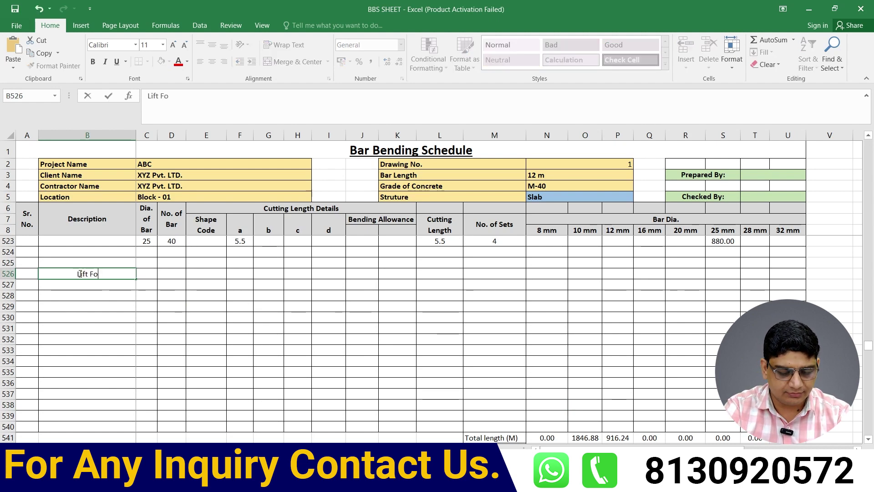
text(uindation)
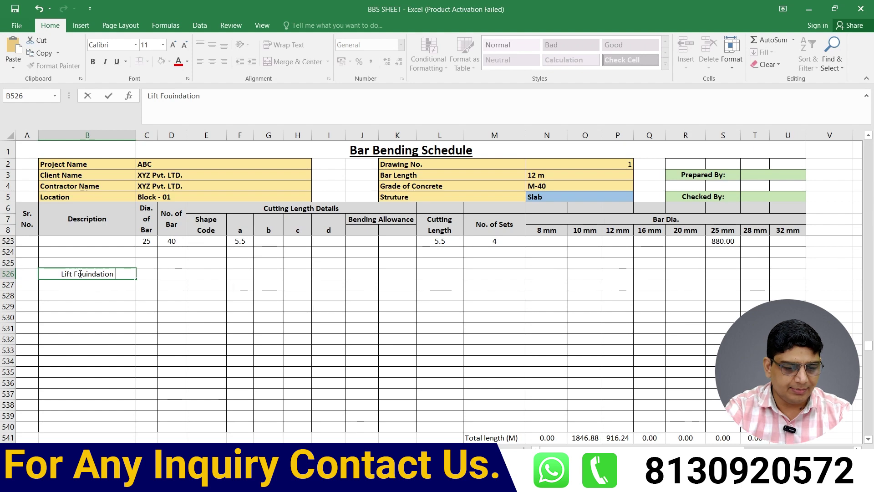
key(BackSpace)
key(BackSpace)
key(BackSpace)
key(BackSpace)
key(BackSpace)
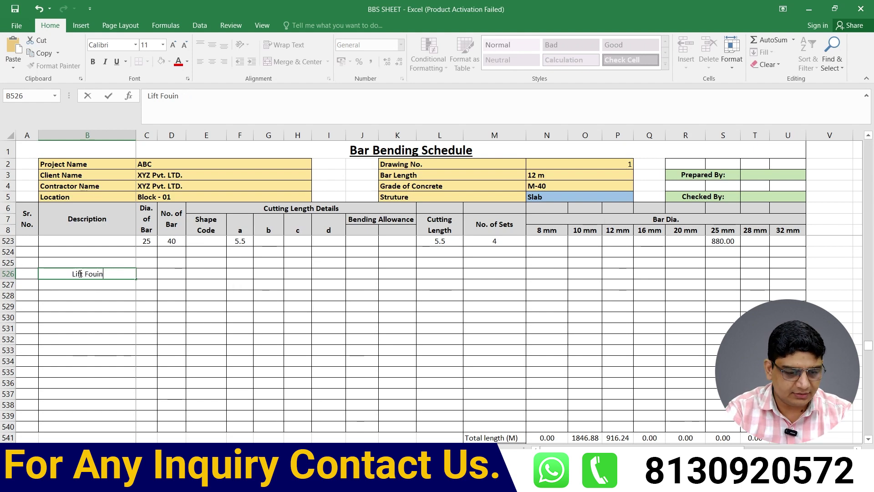
key(BackSpace)
key(BackSpace)
text(nda)
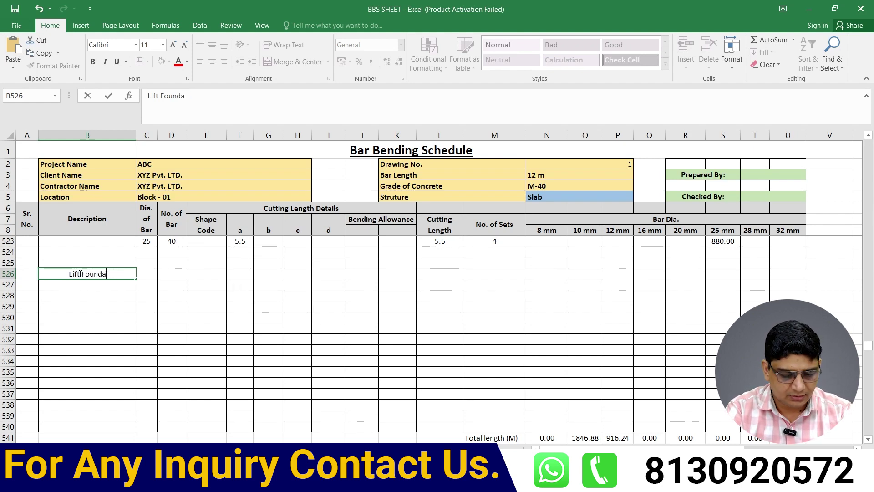
text(tion)
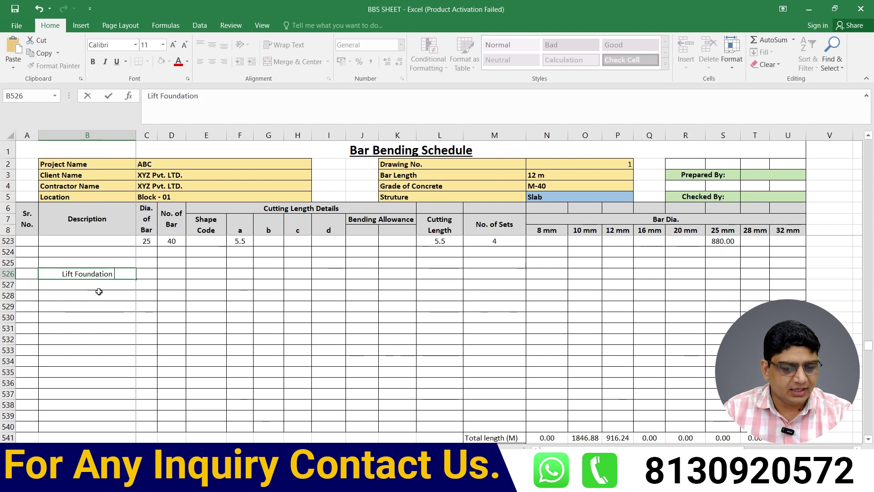
click(104, 285)
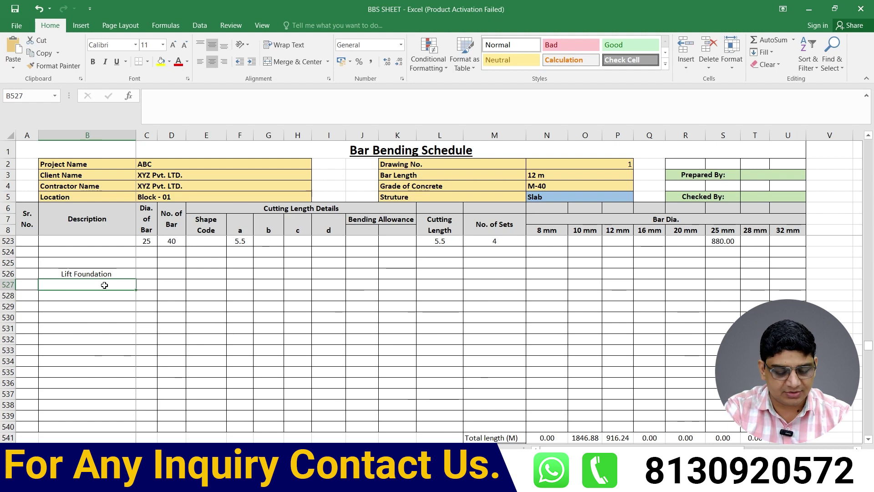
Step: Label B527 'Bottom Maint Bar' and B528 'Top Main Bar'
text(Bo)
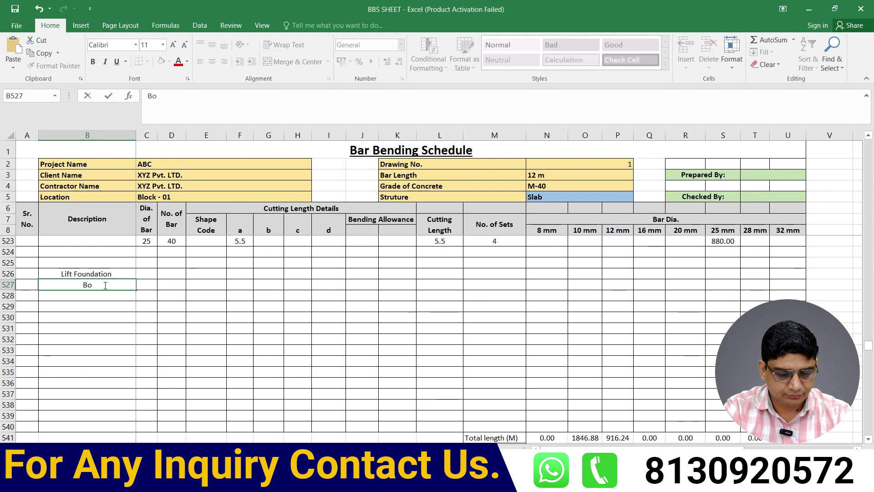
text(ttom B)
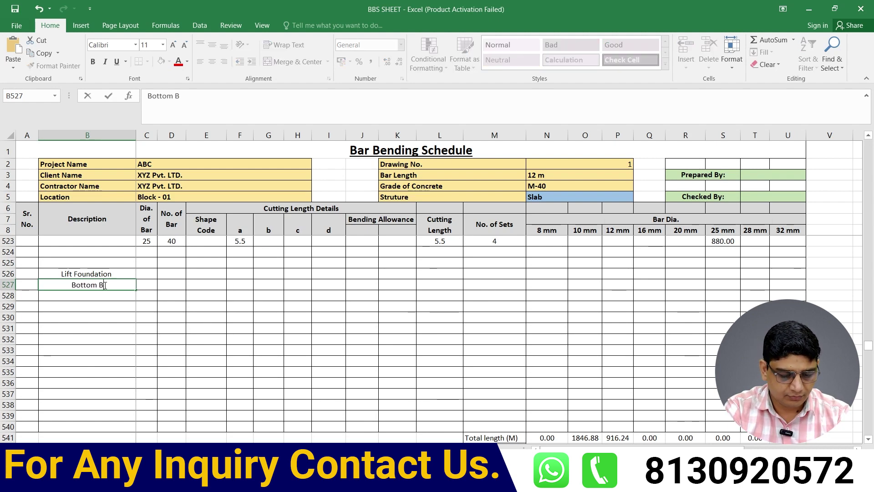
text(ar)
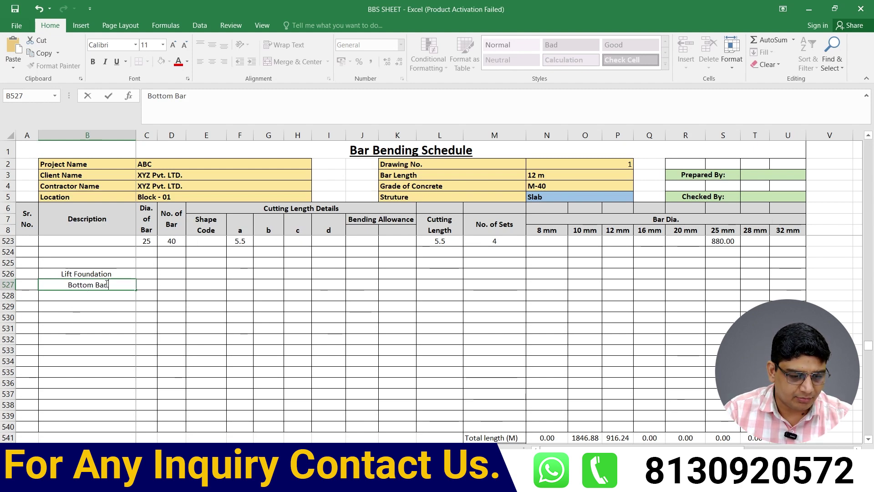
click(94, 285)
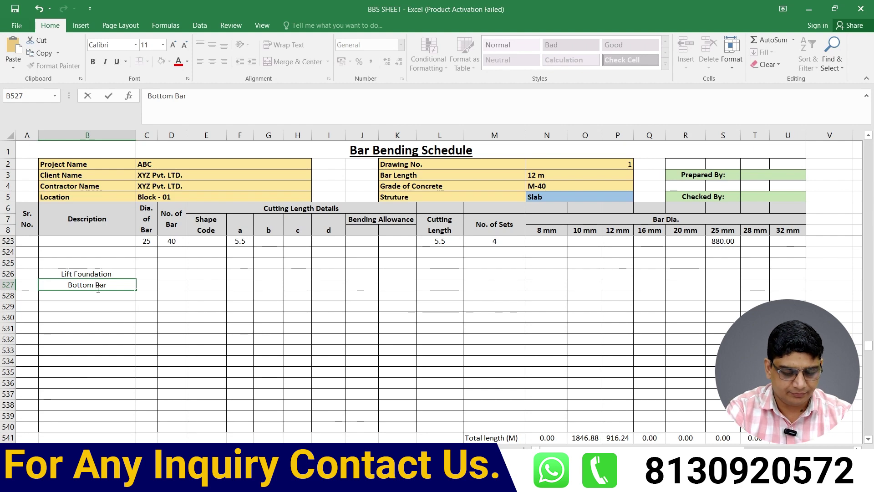
text(Maint)
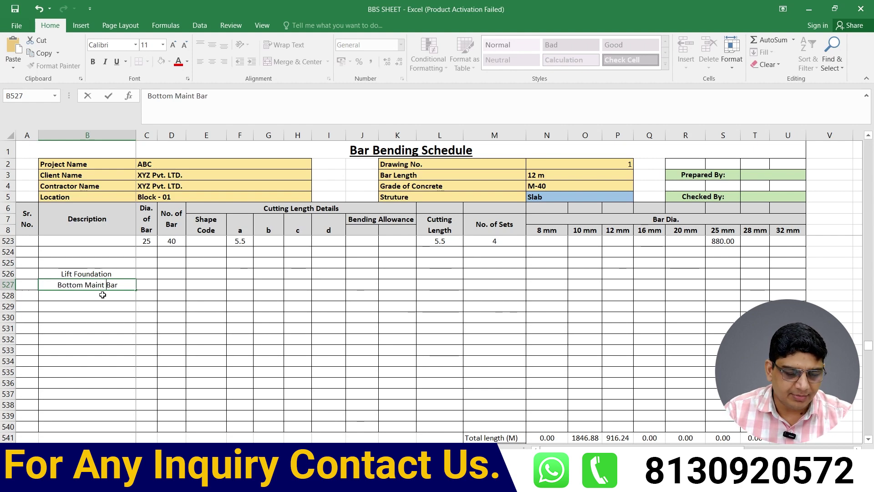
key(Return)
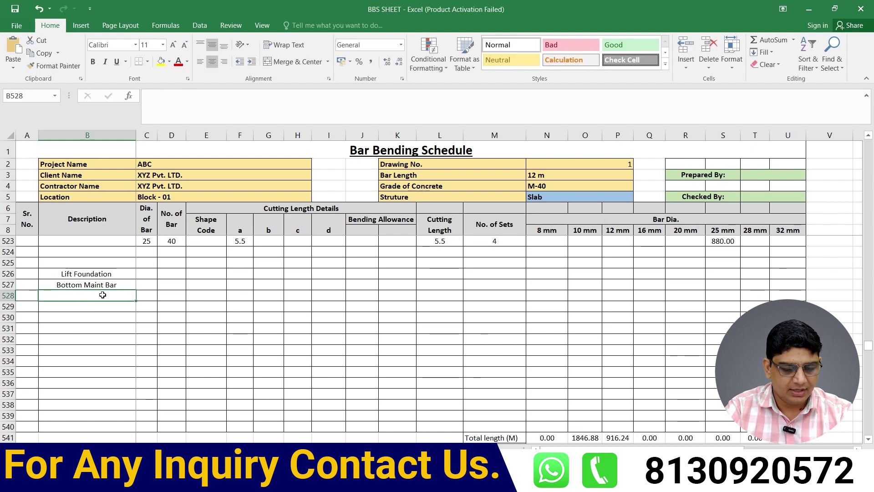
text(Top )
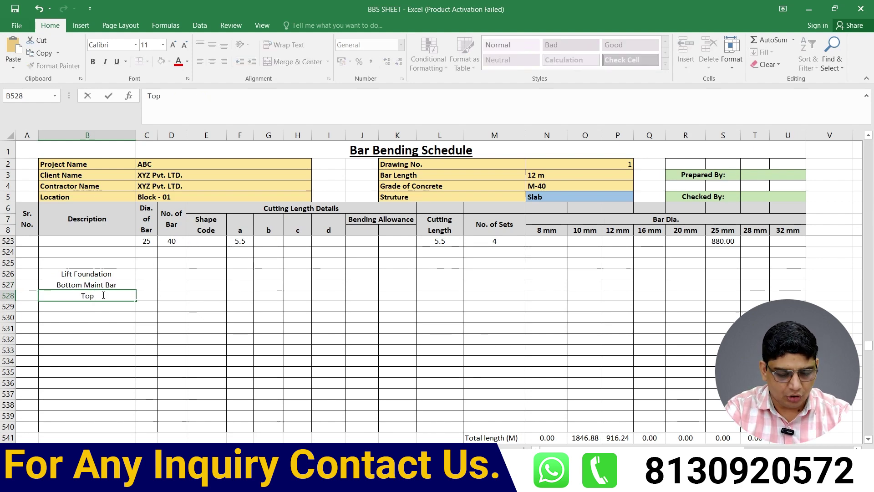
text(Main Ba)
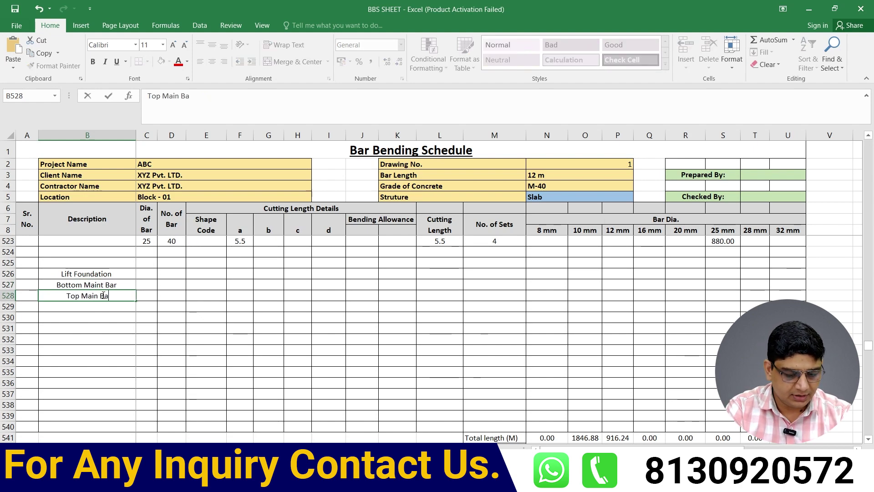
text(r)
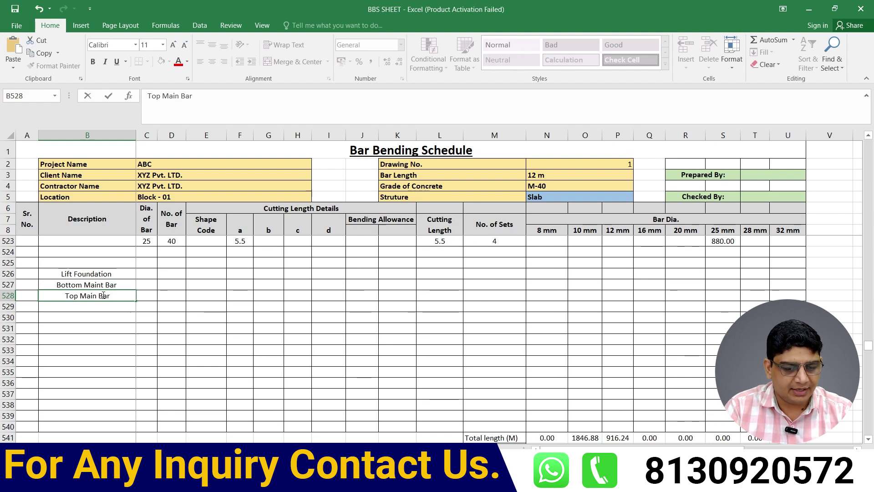
key(Return)
Step: Enter a 20 mm bar diameter in C527 for the bottom bar
click(144, 287)
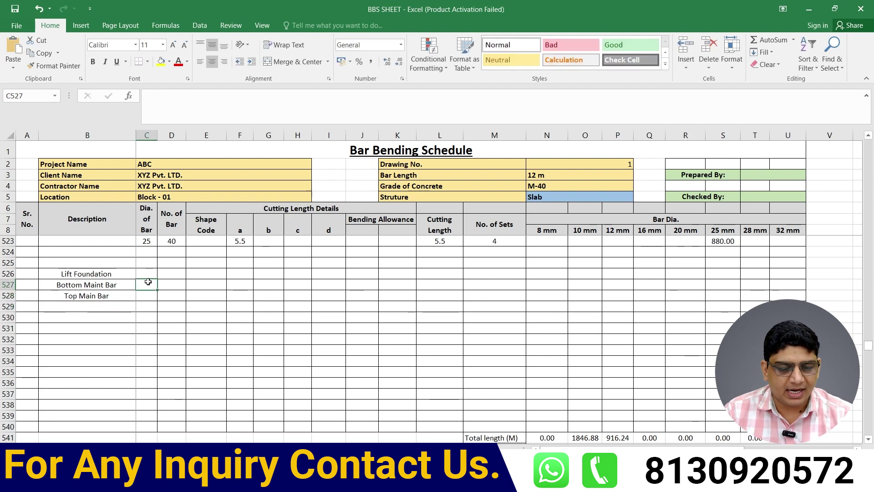
text(20)
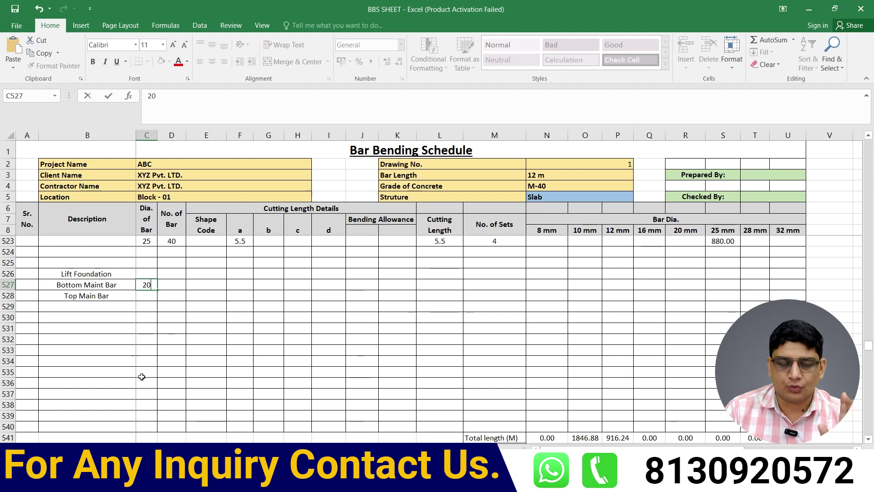
key(Return)
click(175, 287)
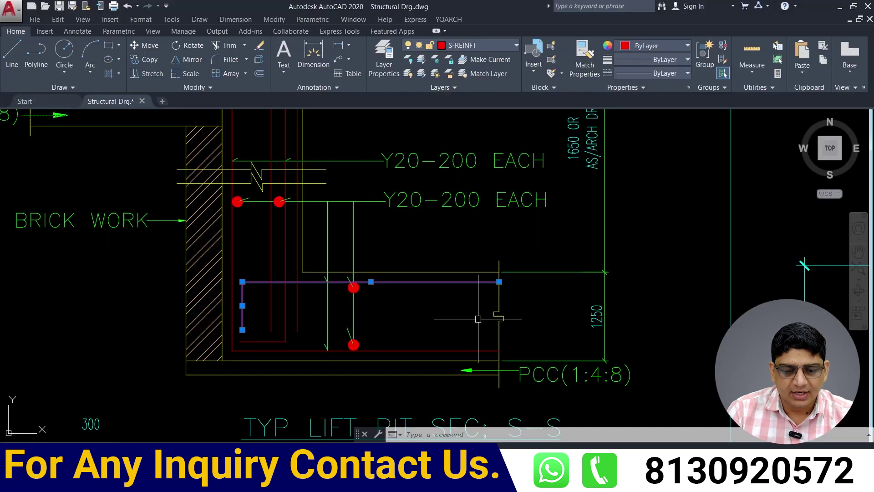
Step: Zoom and pan to the lift pit plan to read its 6550 width dimension
scroll(484, 316, down, 3)
scroll(455, 318, down, 5)
scroll(445, 320, up, 4)
scroll(445, 321, up, 1)
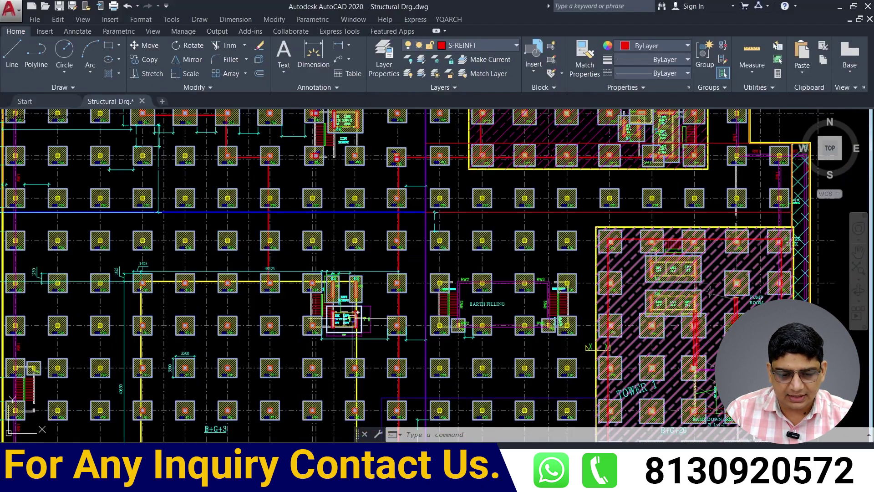
scroll(341, 309, up, 2)
scroll(361, 312, up, 1)
scroll(372, 295, up, 10)
scroll(372, 295, up, 2)
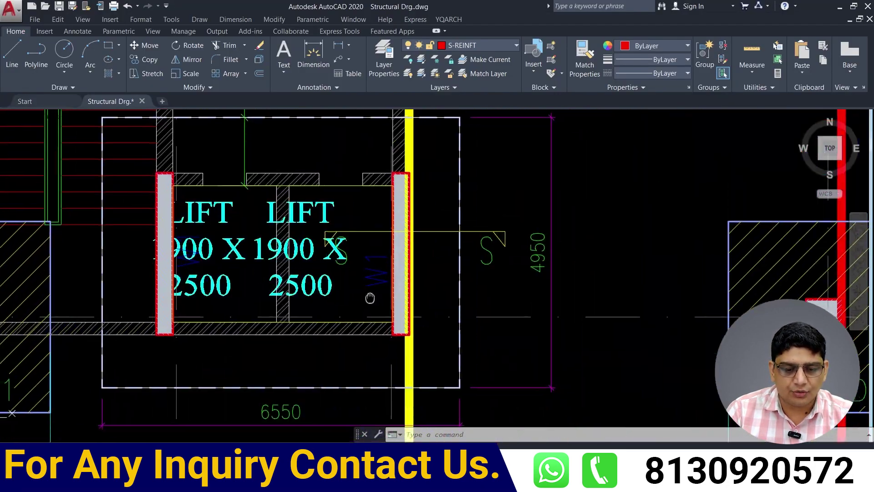
scroll(371, 294, down, 2)
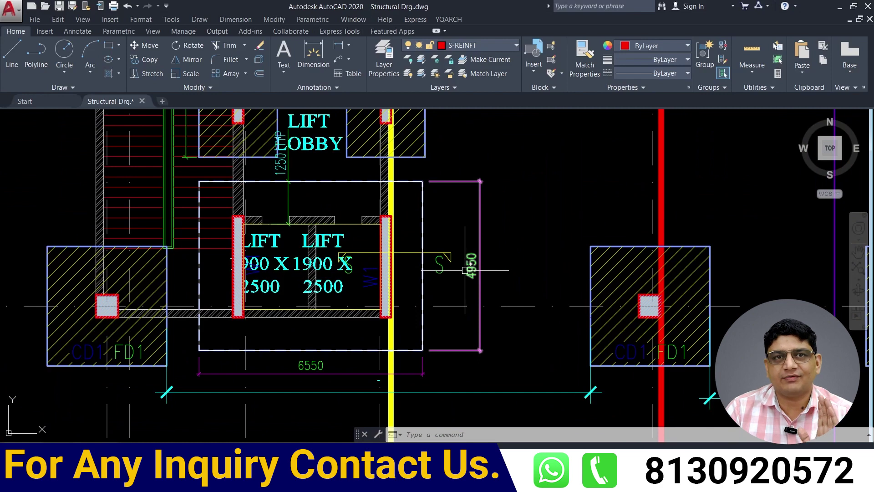
drag(444, 302, 464, 293)
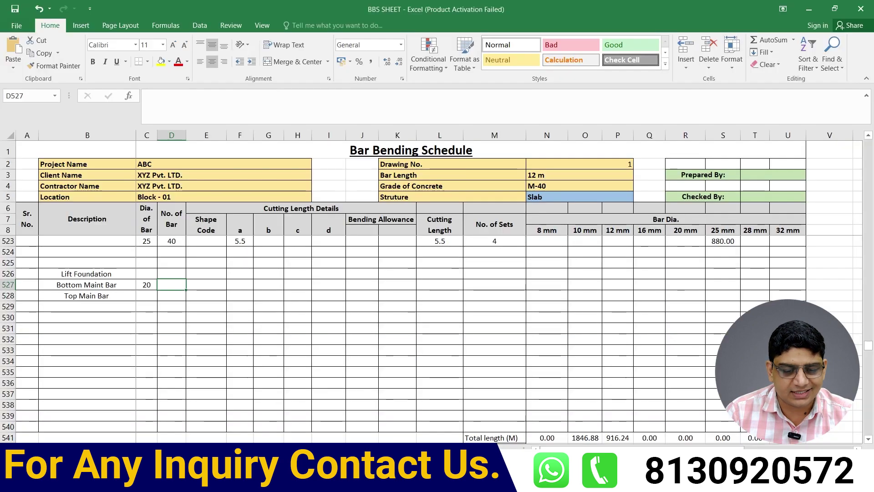
Step: Widen column D and enter =ROUND((6550-100)/200+1,0) in D527, giving 33 bars
drag(187, 134, 190, 135)
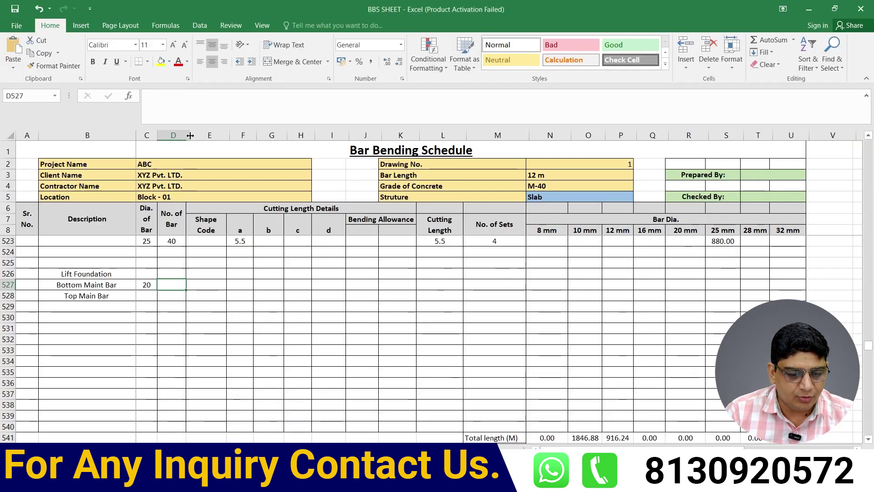
double_click(176, 285)
text(=)
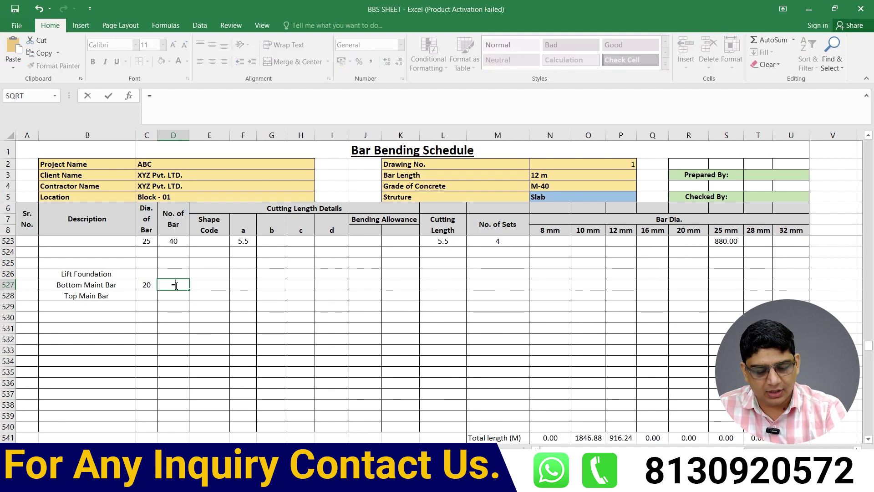
text(ro)
double_click(195, 306)
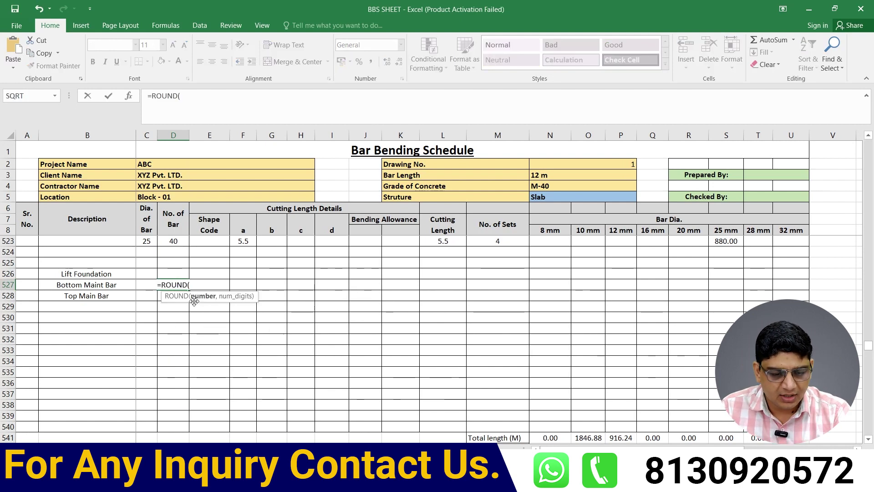
text(()
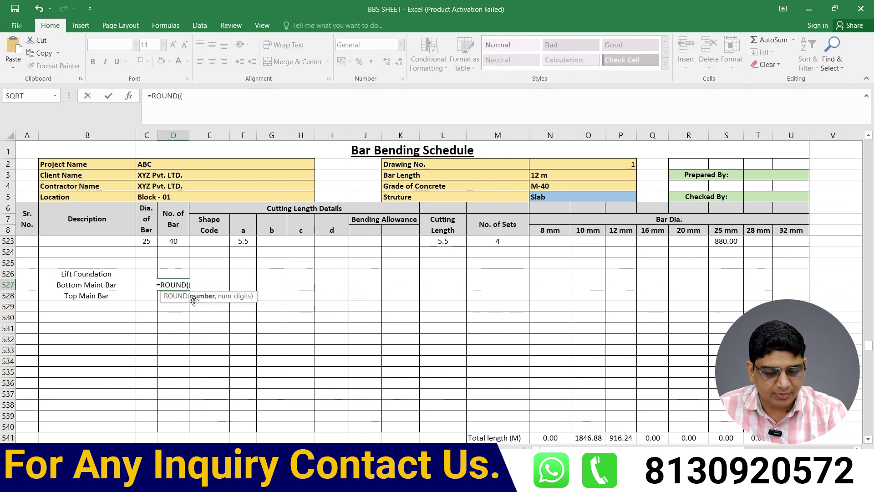
text(655)
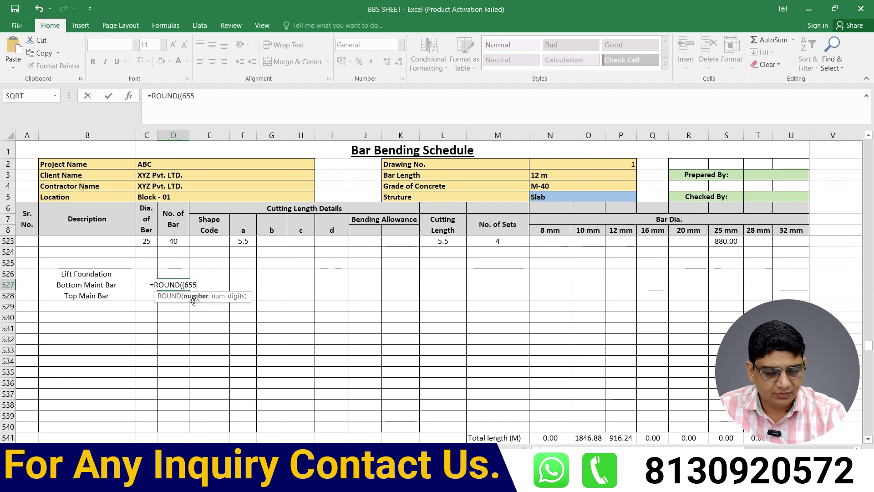
text(0-)
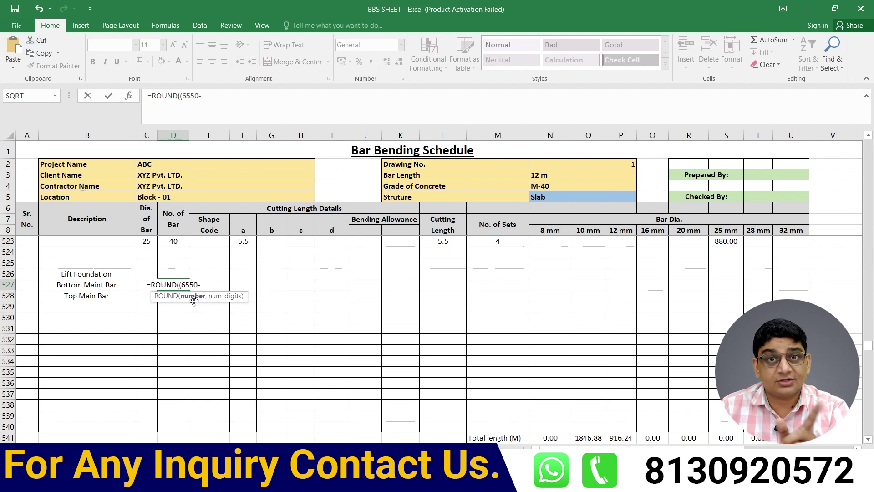
text(100)
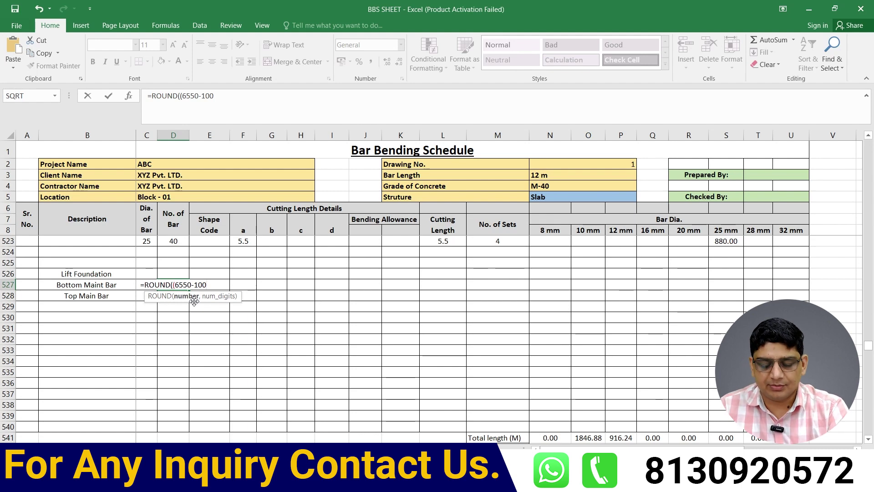
text())
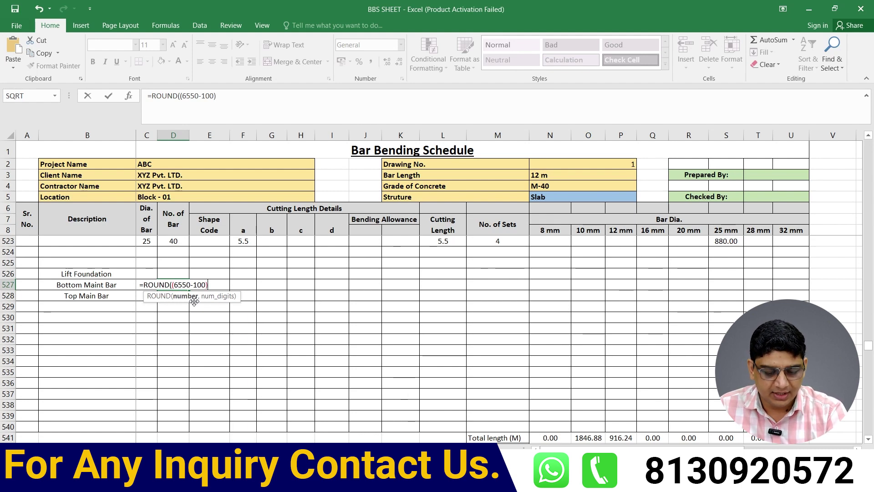
text(/)
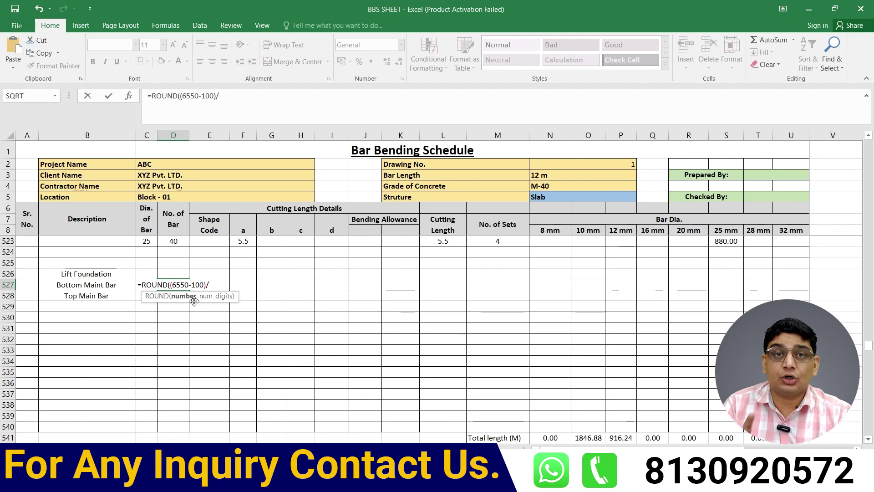
text(2)
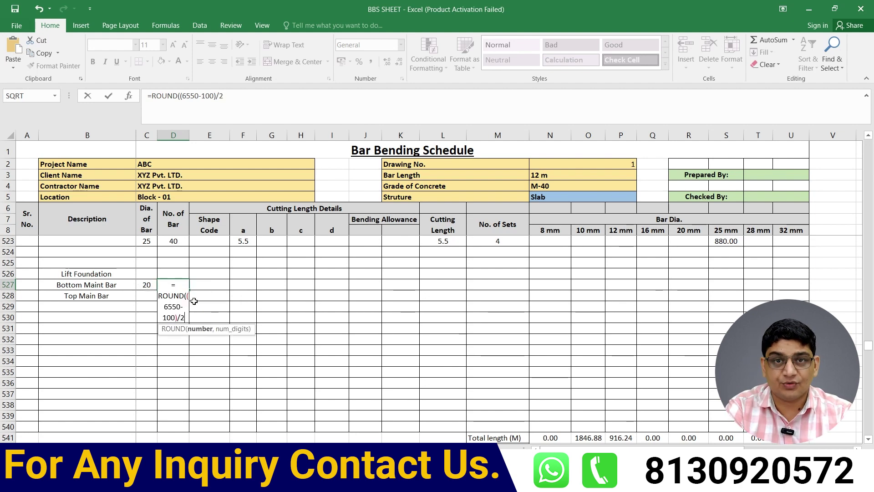
text(00+)
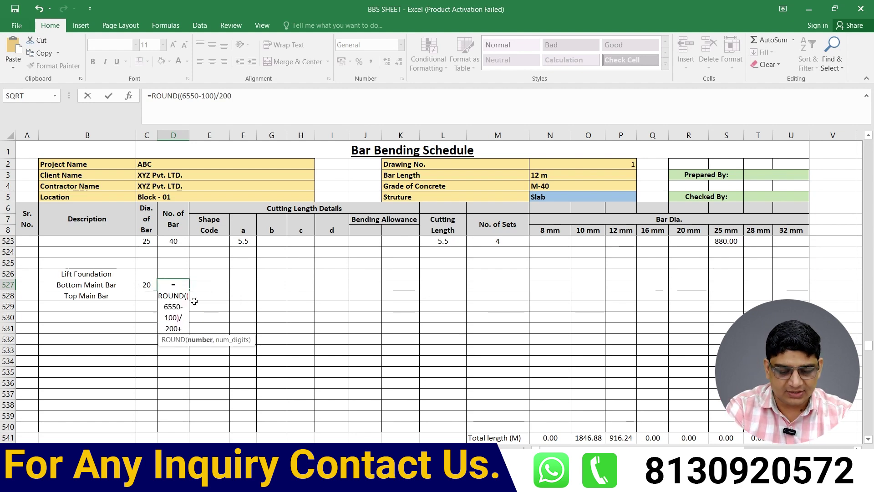
text(1,0)
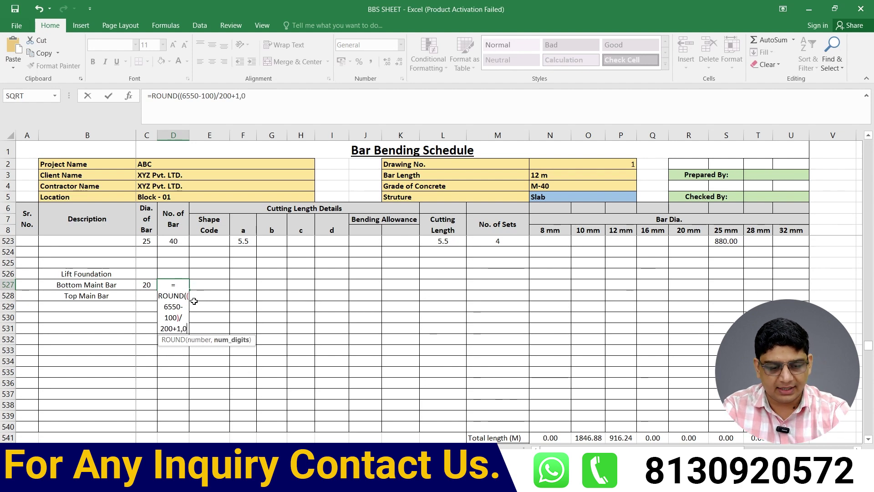
text())
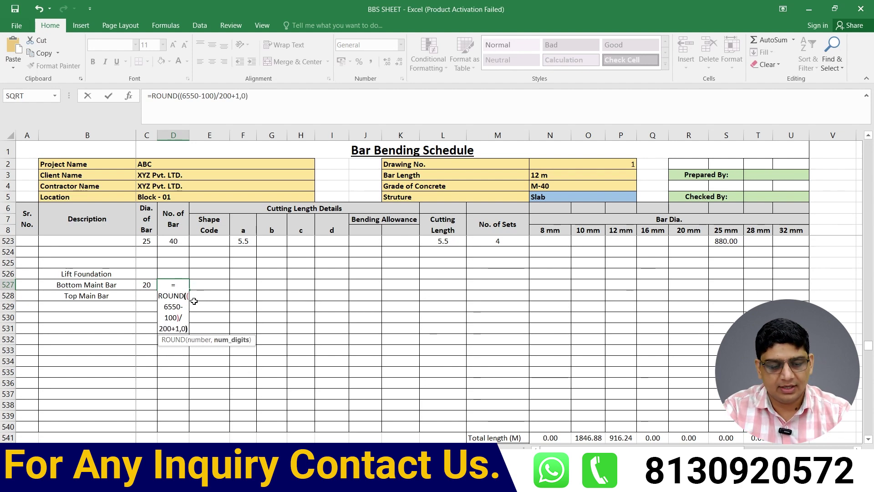
key(Return)
click(173, 284)
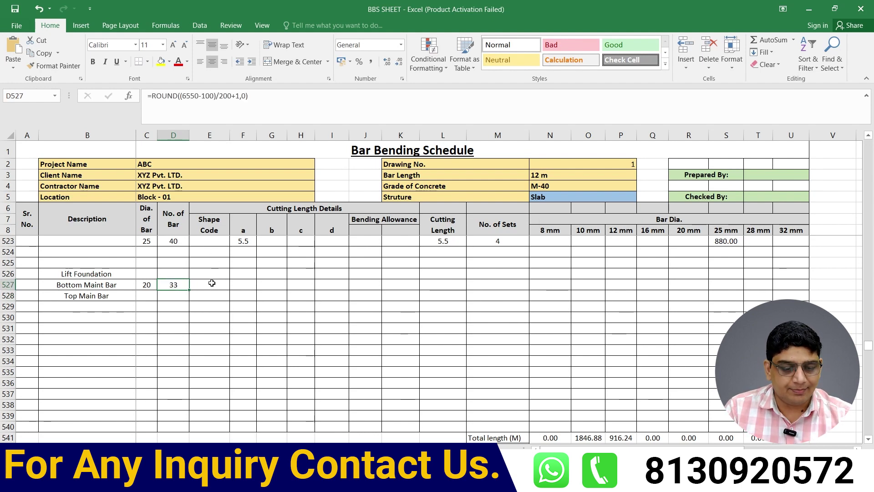
Step: On the shapes sheet, label shape 1 as S1 and shape 2 as S2
click(210, 448)
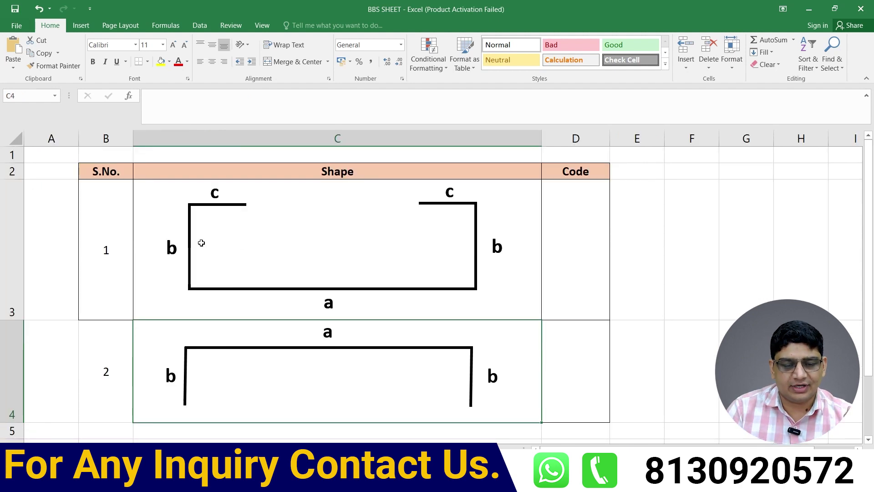
click(563, 256)
text(S1)
click(577, 340)
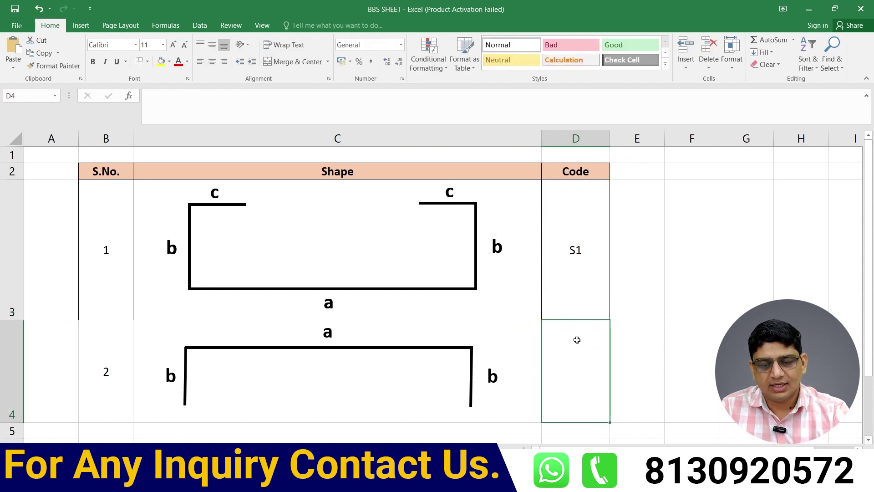
text(S2)
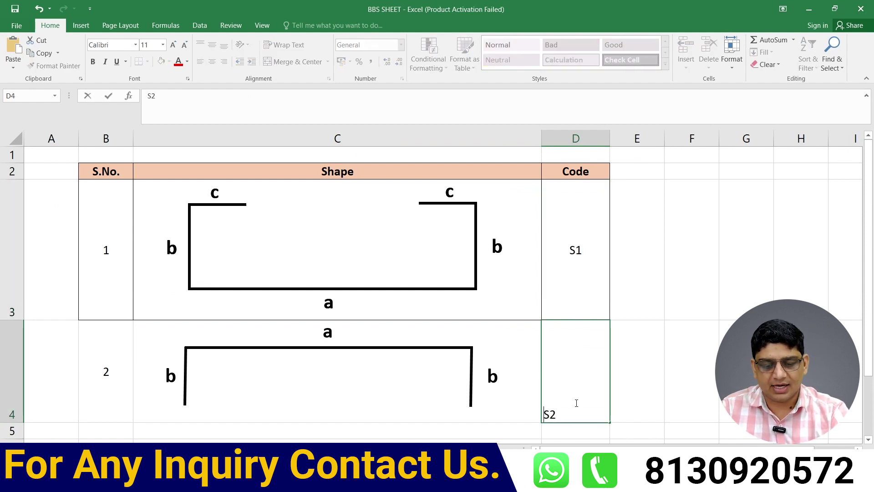
click(629, 379)
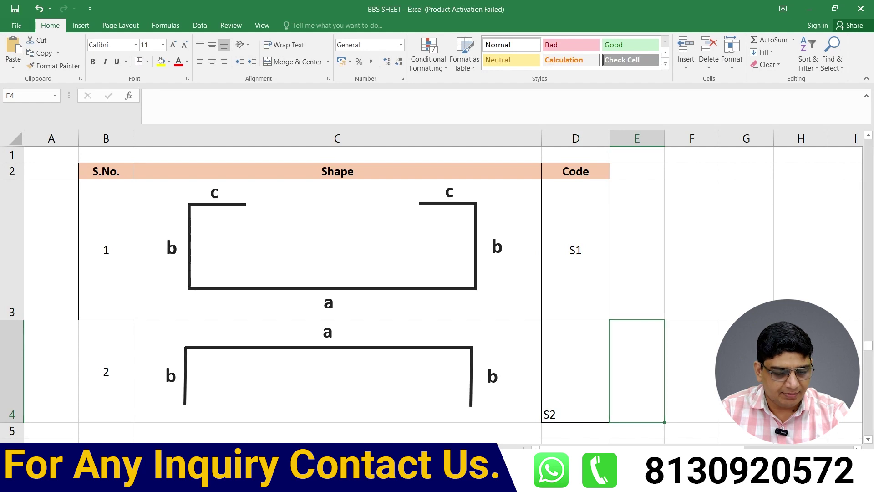
Step: Enter shape code S1 for the Bottom Main Bar in E527 of the schedule
key(ctrl+Page_Up)
text(S1)
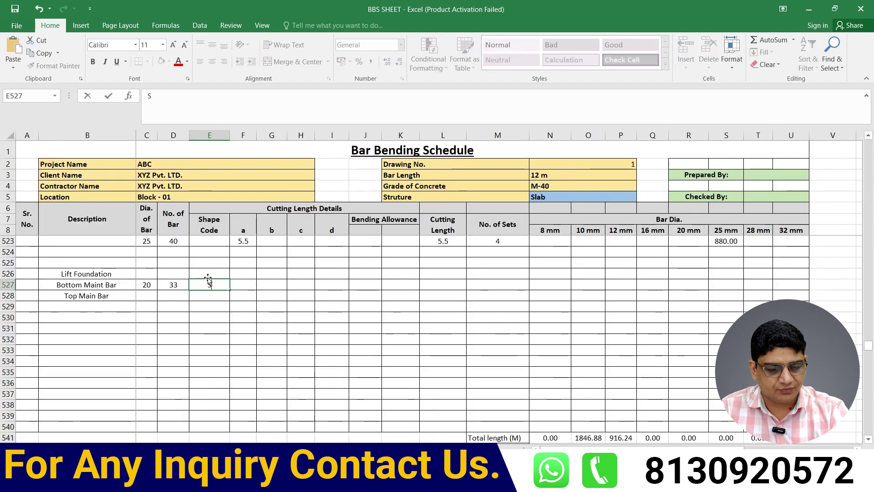
click(218, 343)
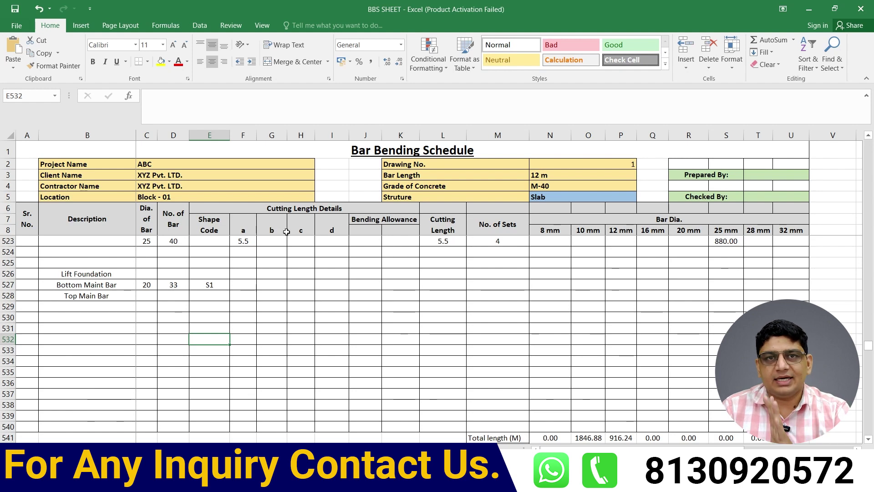
click(200, 448)
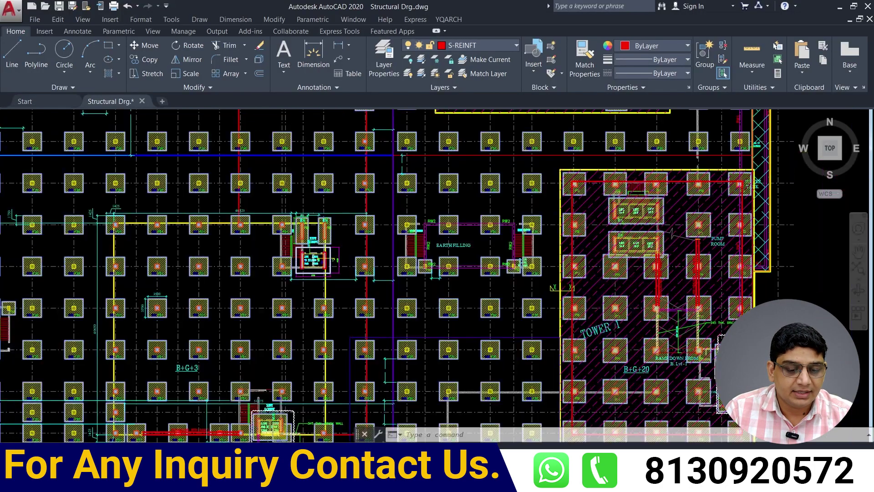
Step: Zoom into section S-S to read its Y20-200 bars, 1250 projection and 1650 wall height
scroll(374, 299, up, 3)
scroll(374, 299, up, 2)
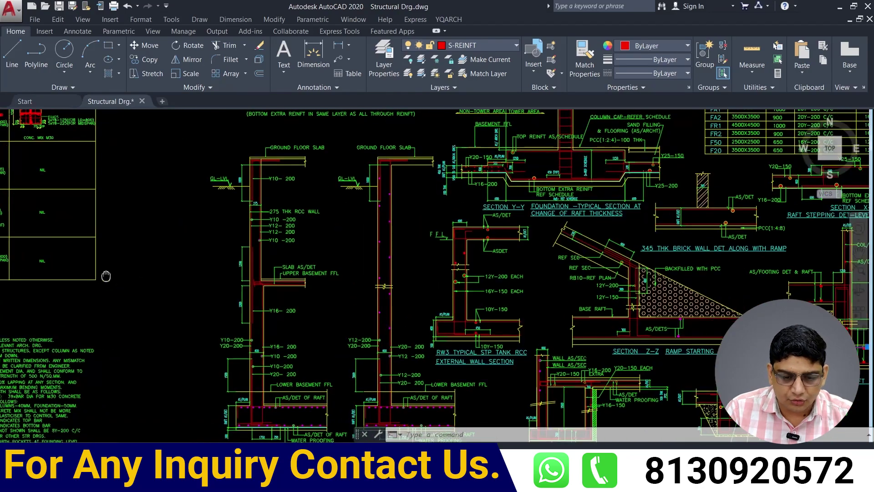
drag(375, 298, 68, 291)
scroll(360, 319, up, 3)
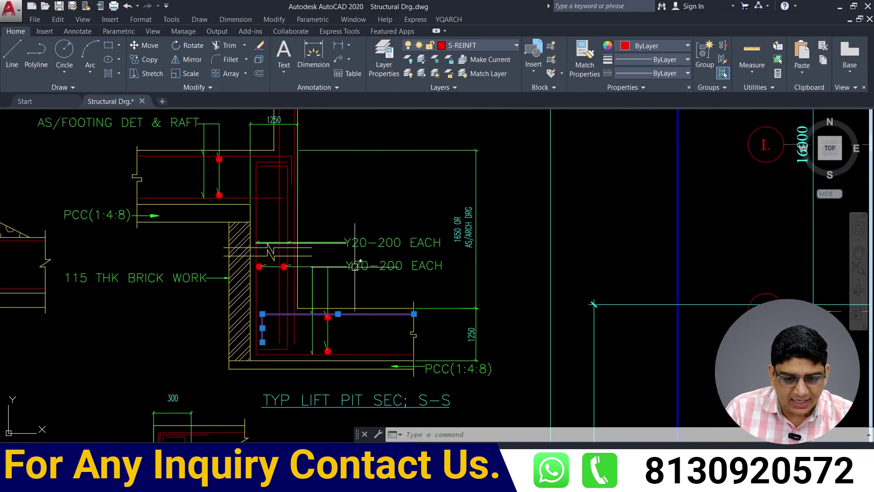
scroll(455, 225, up, 2)
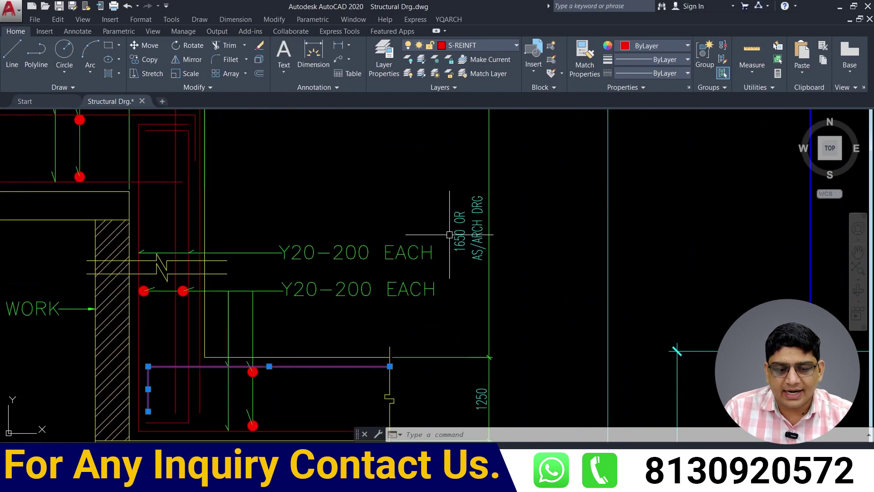
scroll(433, 238, down, 1)
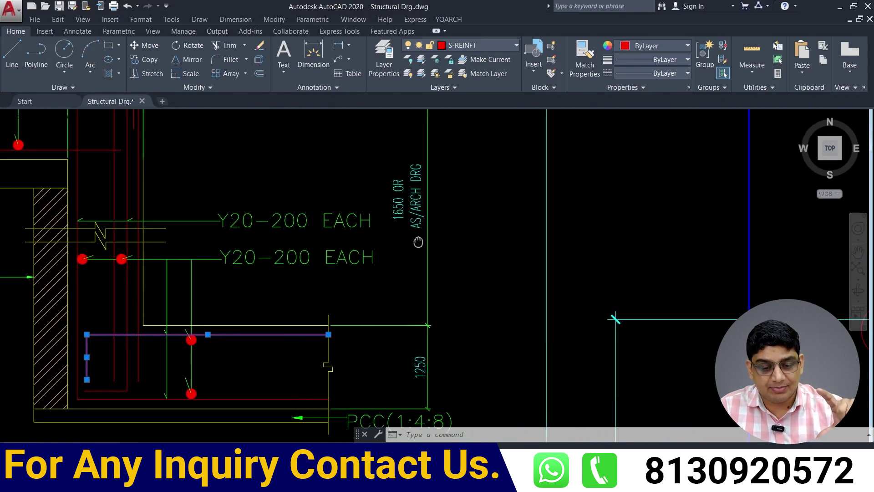
scroll(418, 236, down, 1)
scroll(435, 306, up, 2)
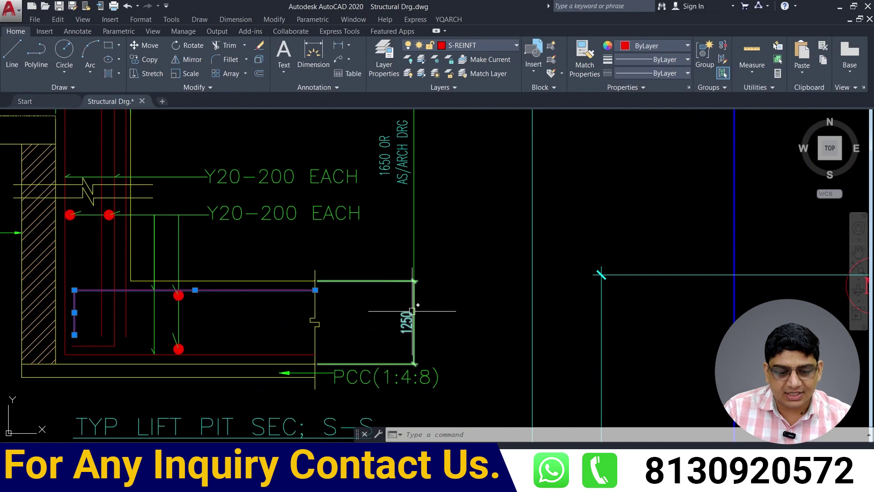
scroll(421, 337, down, 2)
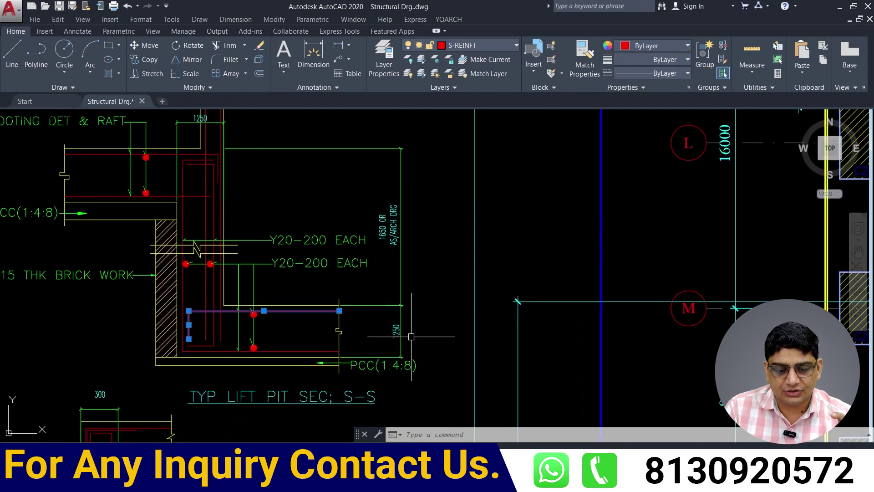
scroll(413, 337, up, 2)
scroll(360, 183, down, 2)
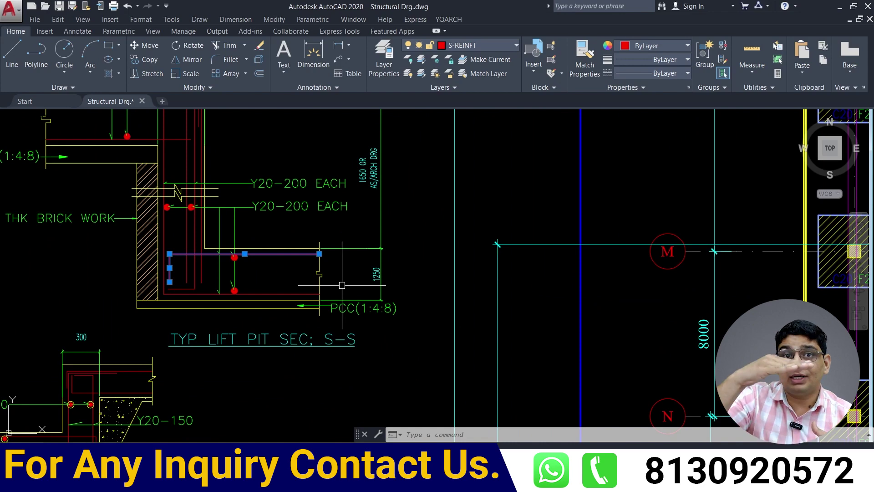
scroll(282, 232, up, 1)
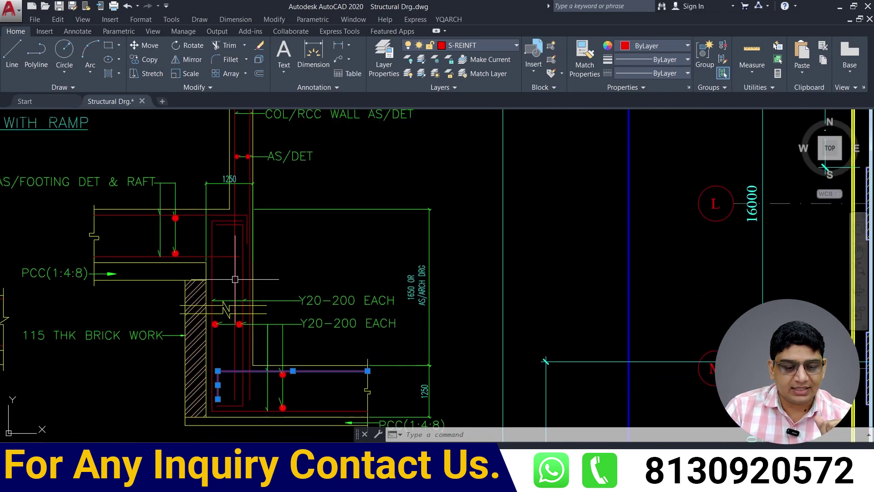
scroll(250, 222, up, 2)
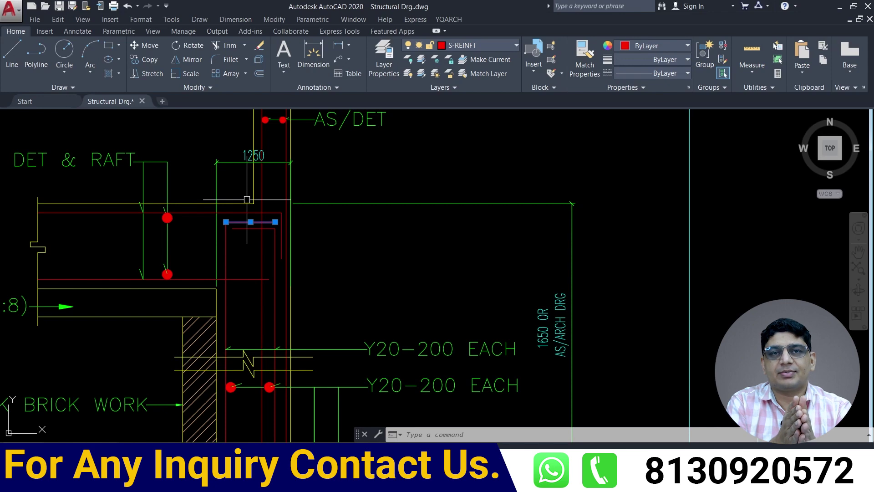
Step: Deselect the bar line, zoom out to the whole drawing, then zoom into the lift lobby
click(370, 240)
key(Escape)
scroll(352, 239, down, 4)
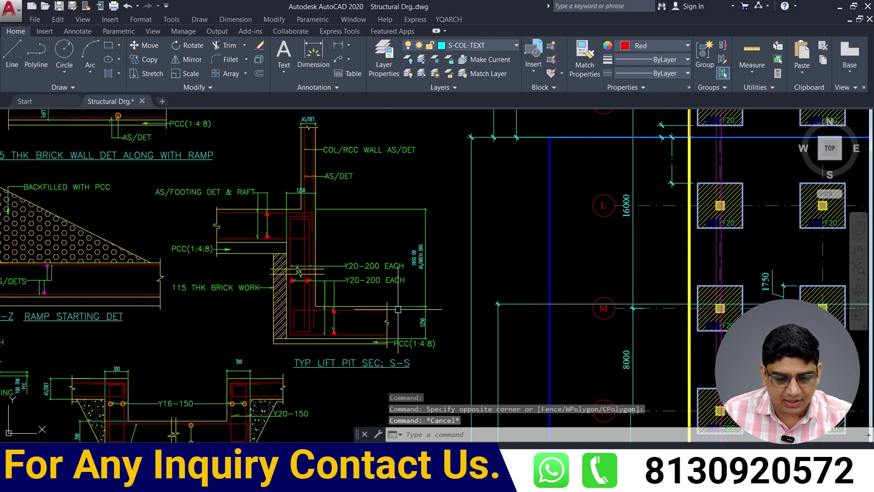
scroll(583, 367, down, 3)
scroll(561, 327, down, 2)
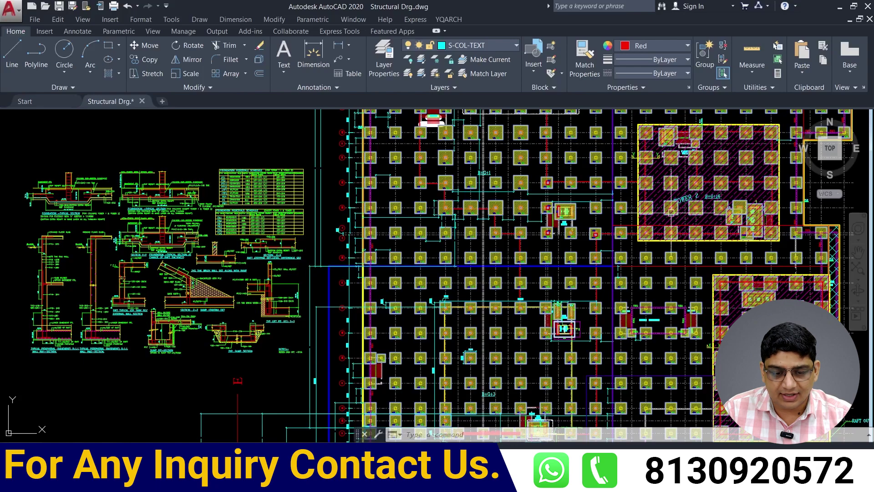
scroll(496, 196, up, 3)
scroll(484, 189, up, 3)
scroll(410, 191, down, 2)
scroll(400, 182, down, 4)
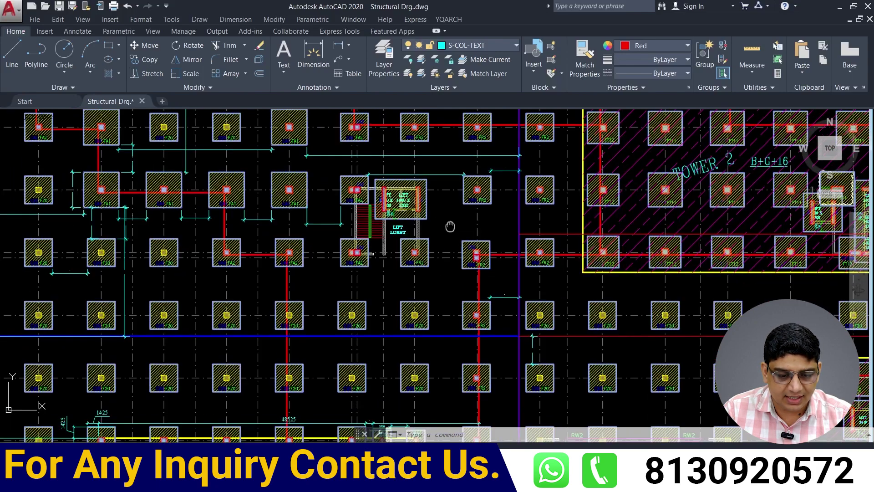
scroll(410, 364, up, 3)
scroll(328, 323, up, 3)
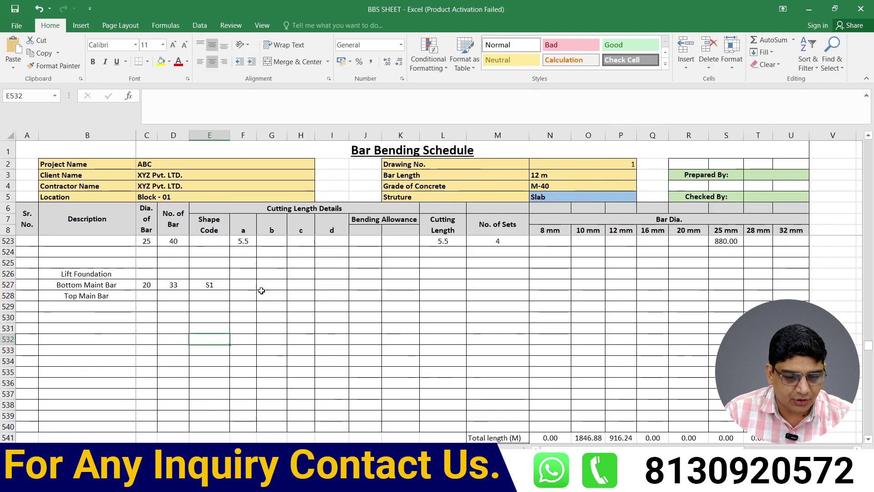
Step: Enter =ROUND(4.95-0.05-0.05,2) in F527, giving the Bottom Main Bar an 'a' length of 4.85
click(246, 286)
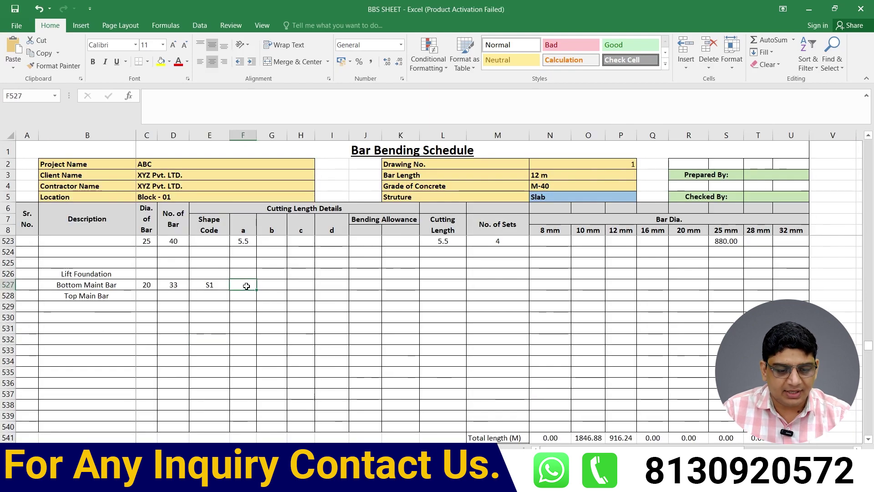
text(=ro)
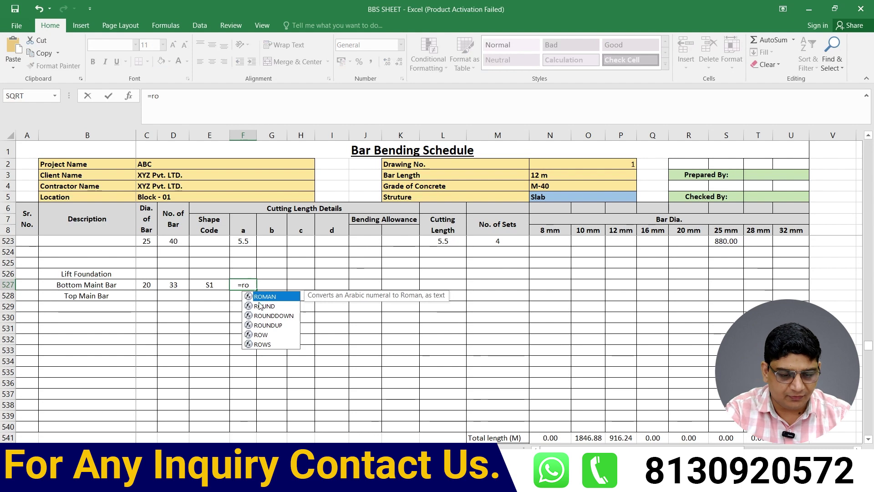
double_click(261, 305)
text(4.)
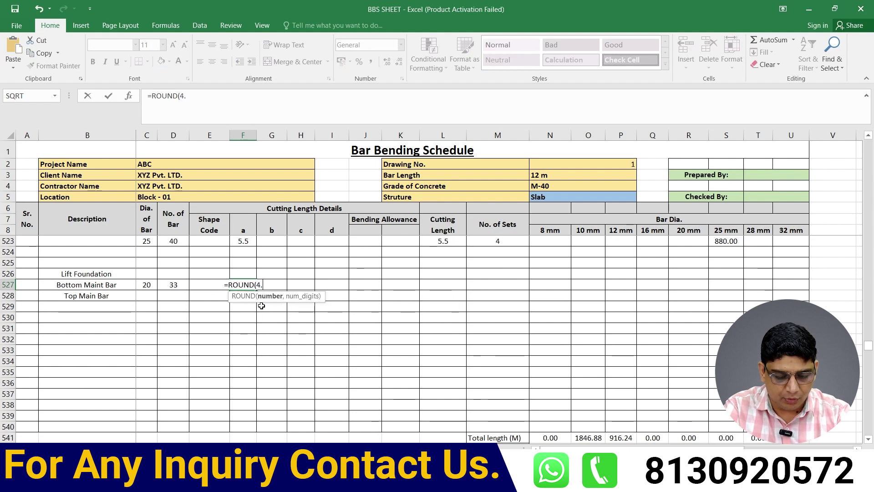
text(95-)
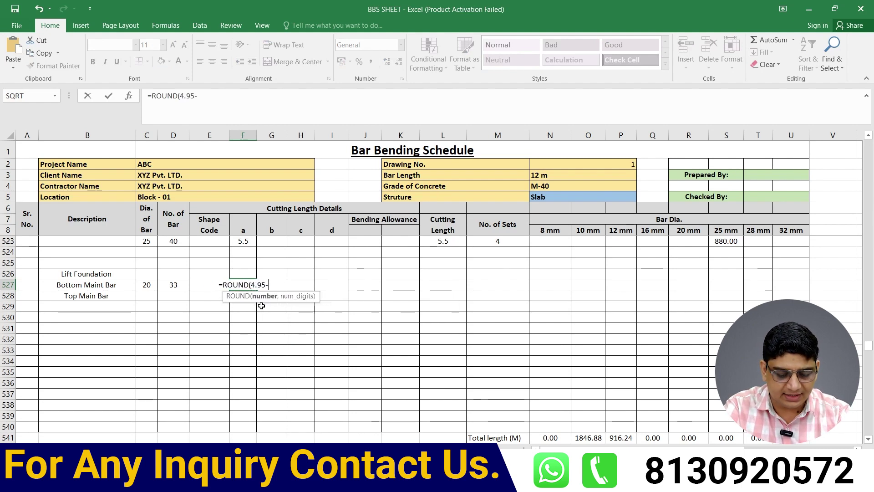
text(.05)
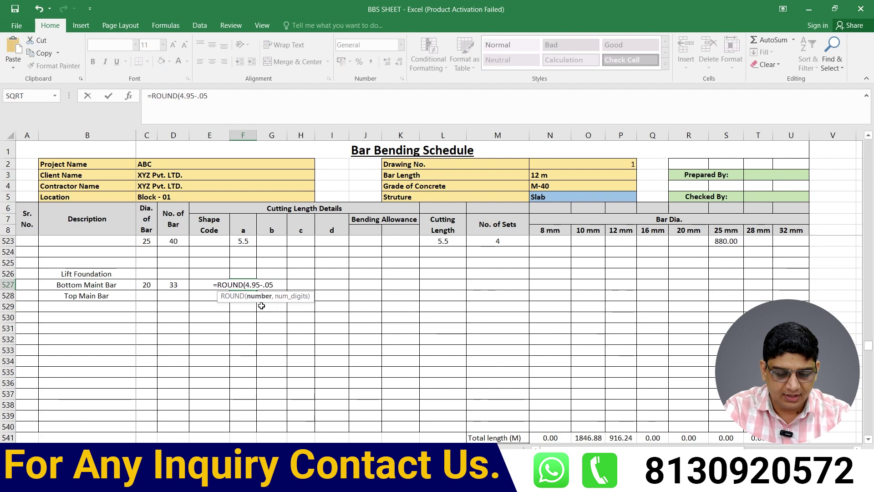
text(-0.5)
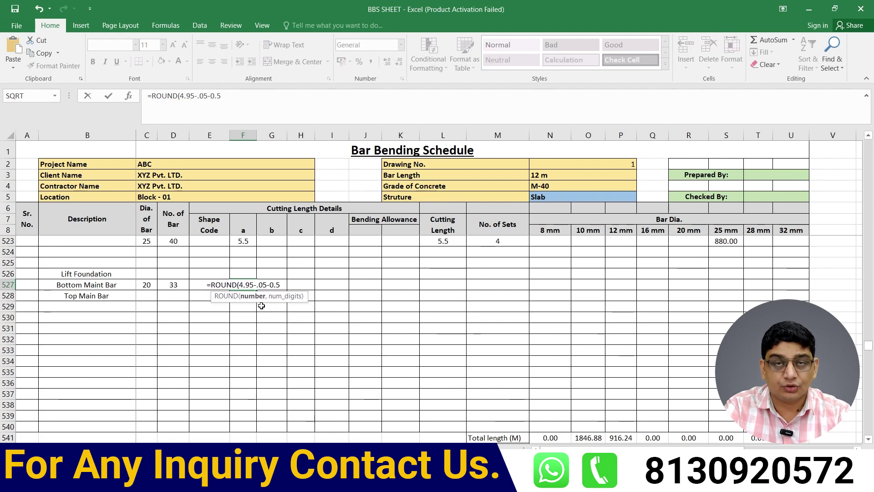
key(BackSpace)
text(05)
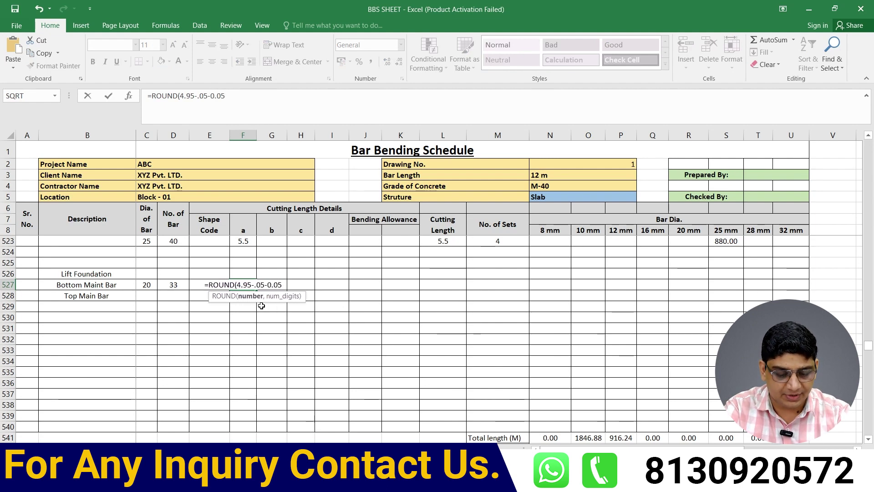
text(,2))
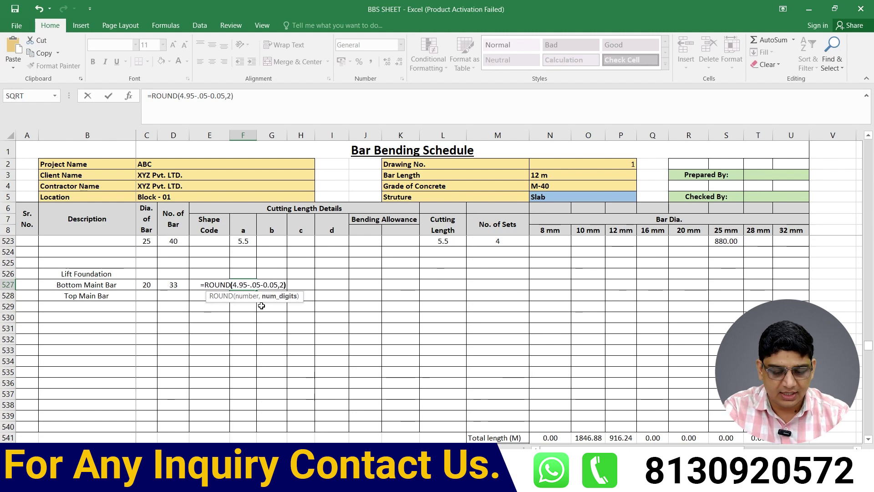
key(Return)
click(249, 284)
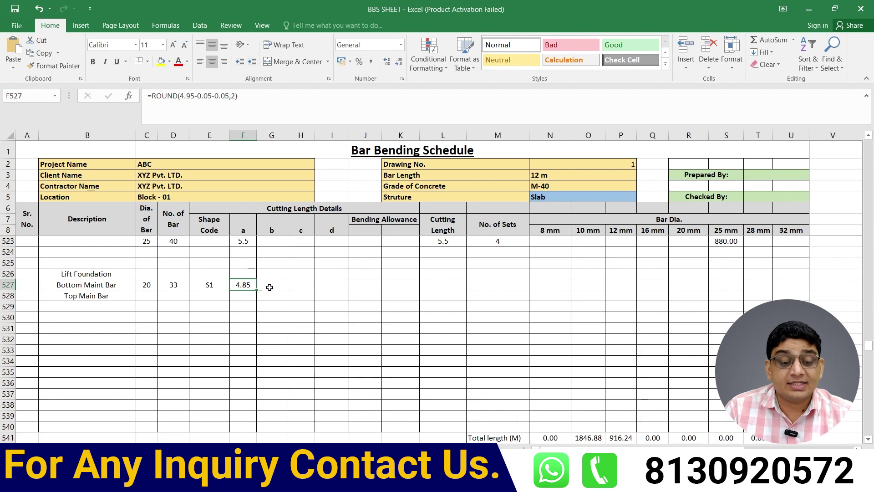
click(270, 286)
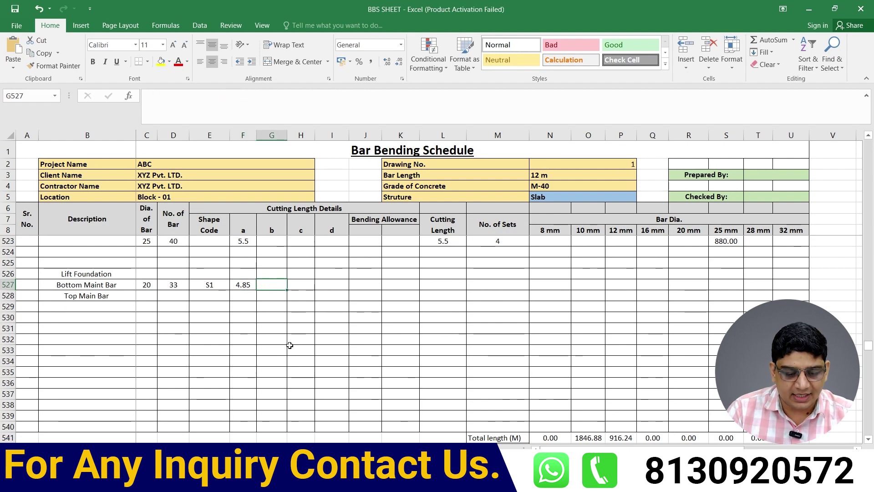
Step: Zoom and pan the AutoCAD drawing to frame the lift pit section's 1250 and 1650 dimensions
scroll(346, 282, down, 5)
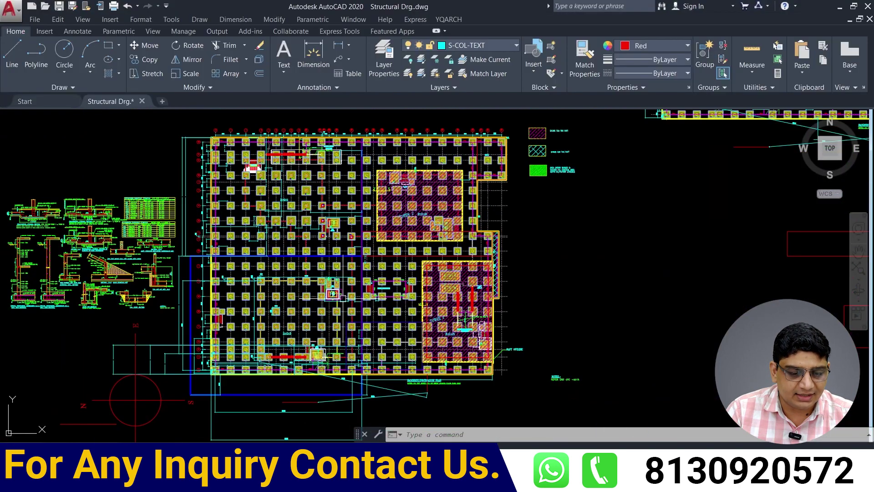
drag(255, 282, 345, 282)
scroll(297, 212, up, 3)
scroll(296, 212, up, 3)
scroll(296, 212, up, 1)
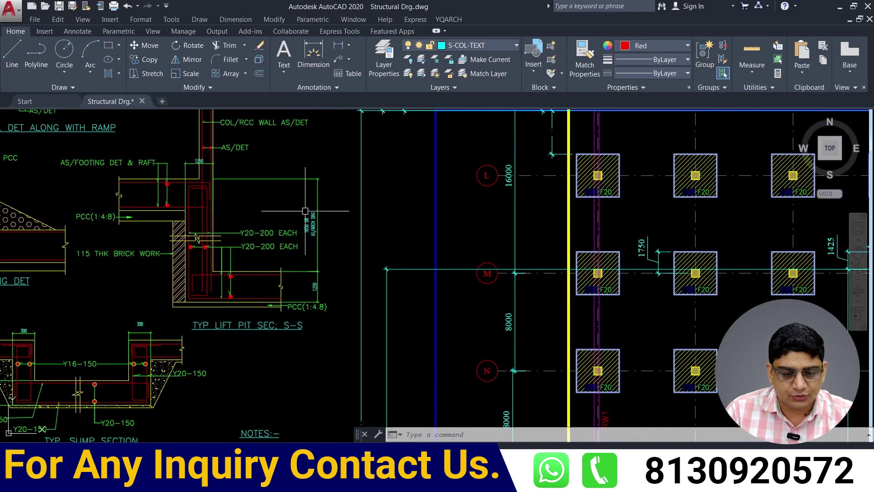
scroll(297, 211, up, 1)
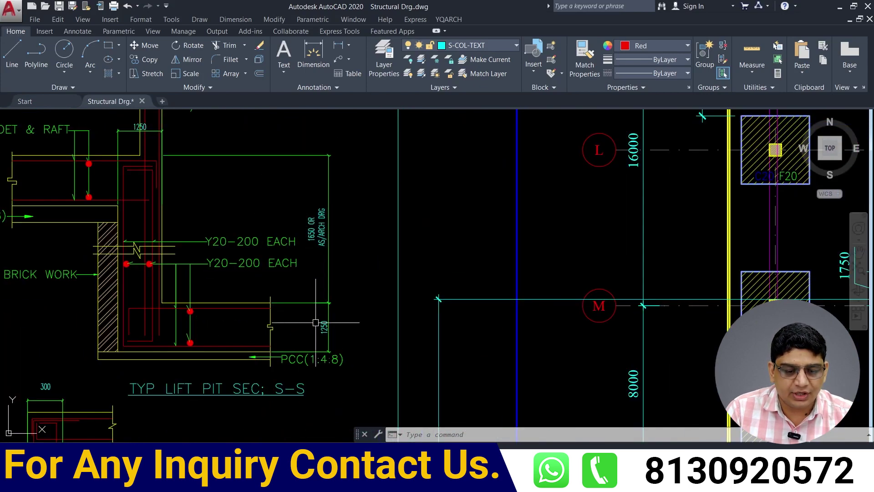
scroll(318, 323, up, 3)
drag(326, 331, 447, 348)
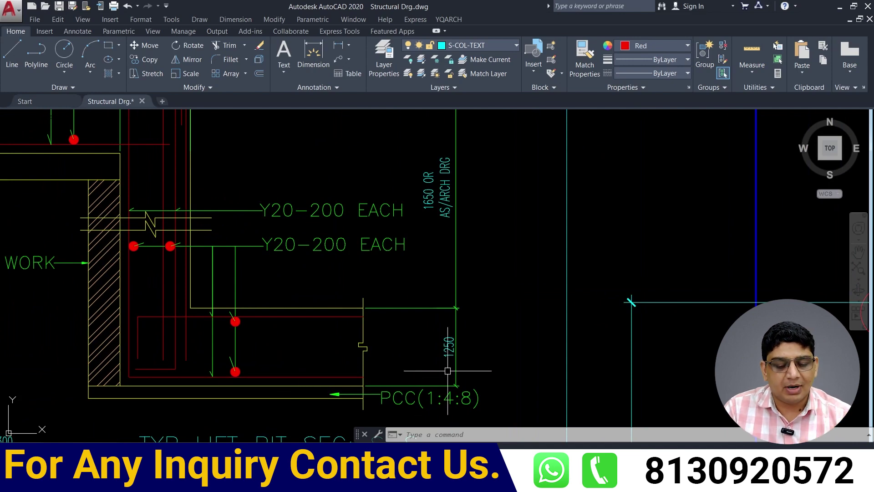
drag(439, 369, 424, 372)
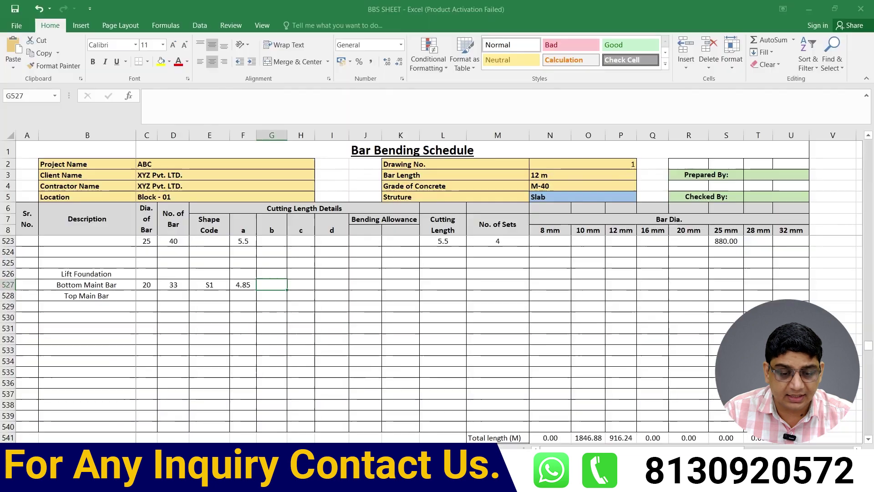
Step: Enter =ROUND(1.25+1.65-0.05-0.05,2) in G527 for a b length of 2.8, then glance at the shape sheet
text(=r)
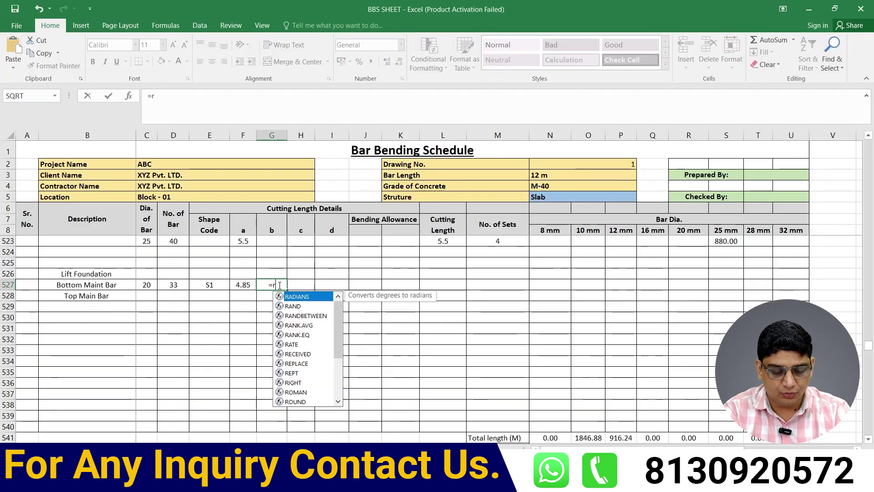
text(o)
double_click(286, 306)
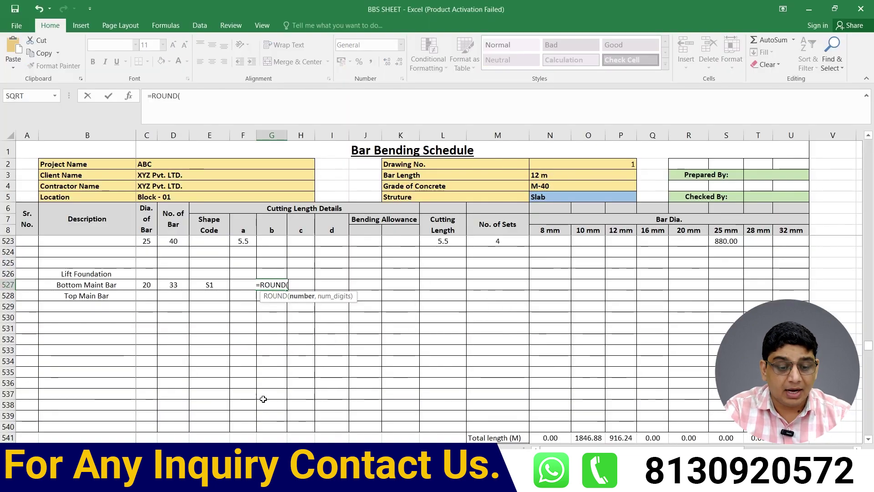
text(1.)
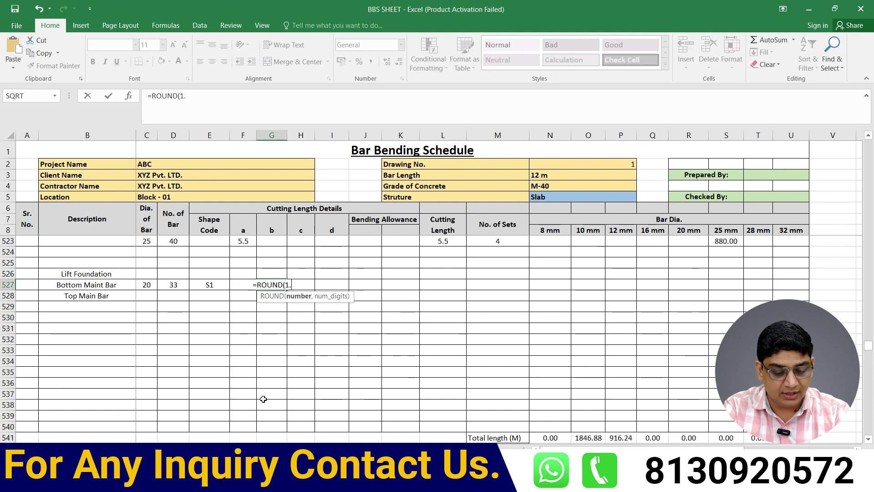
text(25+)
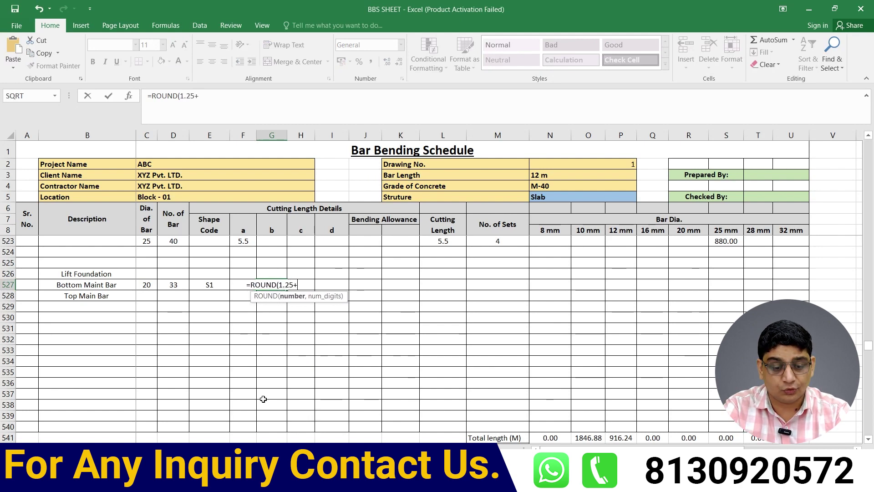
text(1.65)
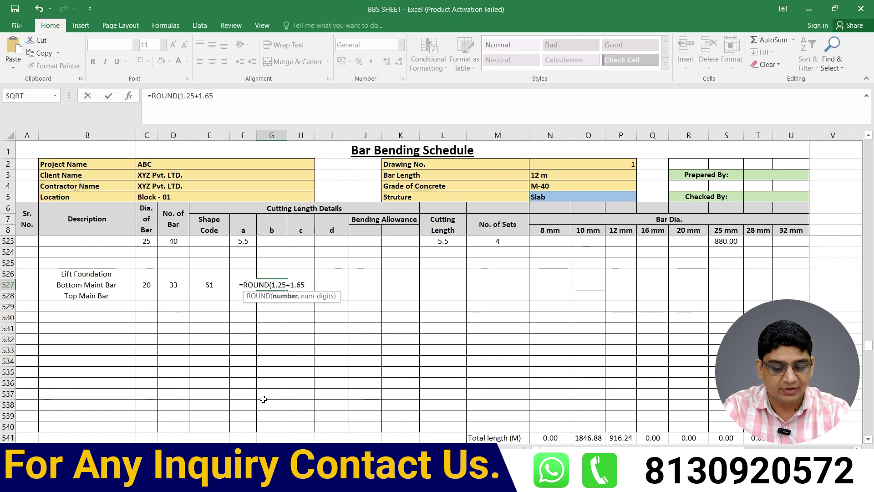
text(-)
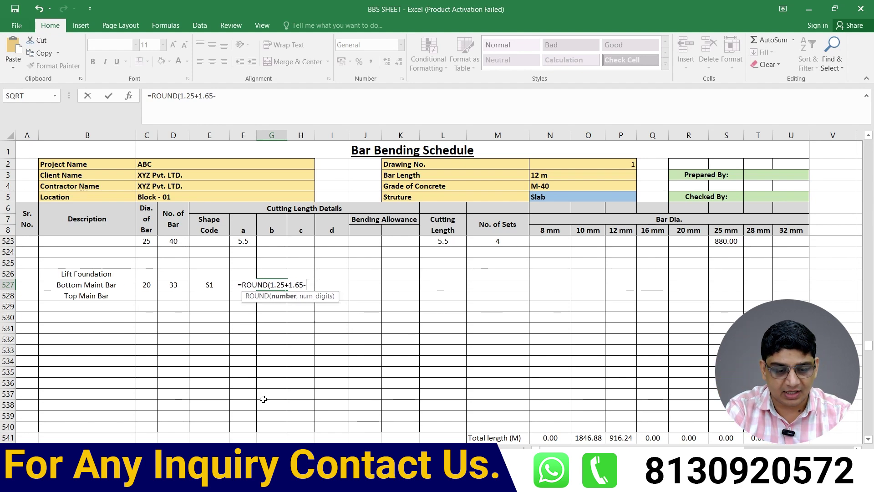
text(0.0)
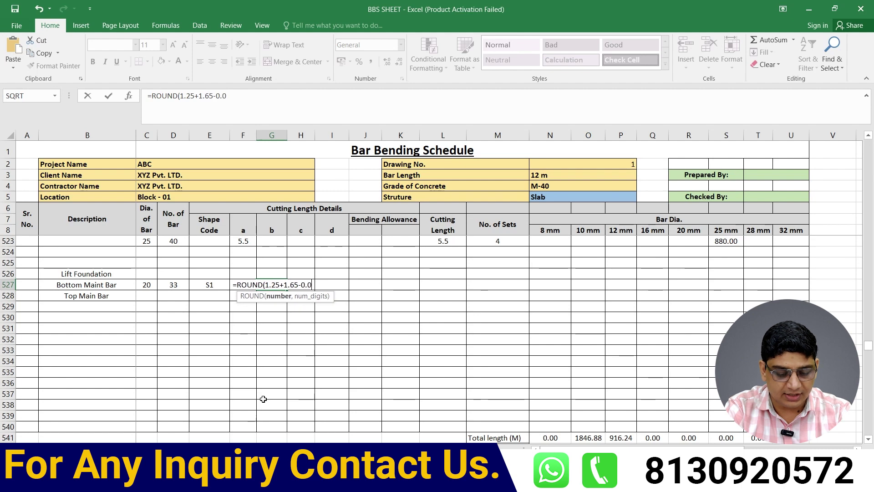
text(5-0)
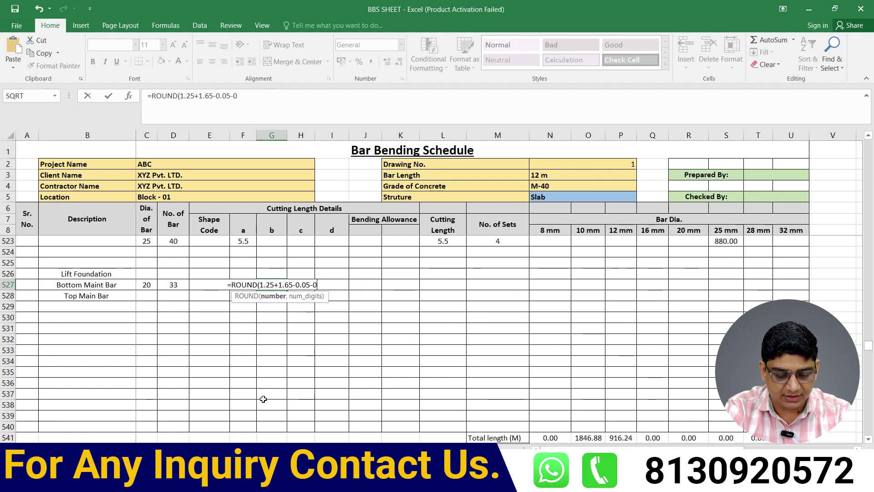
text(.05,2)
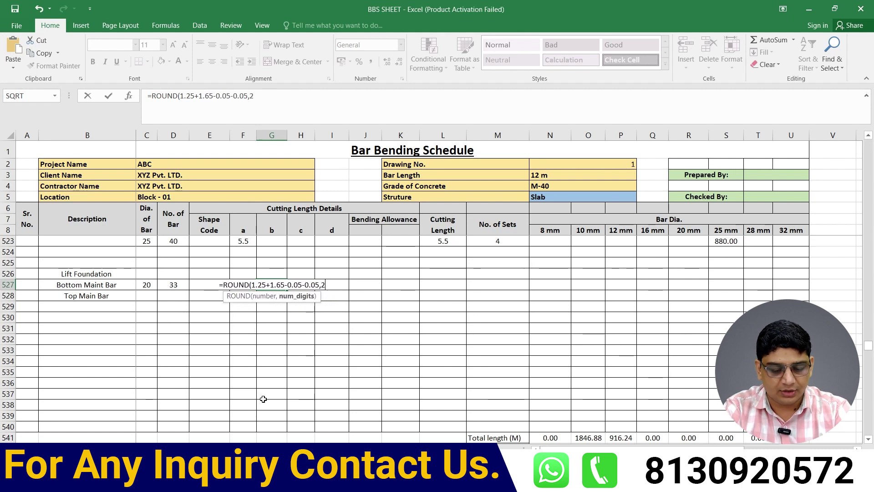
text())
key(Return)
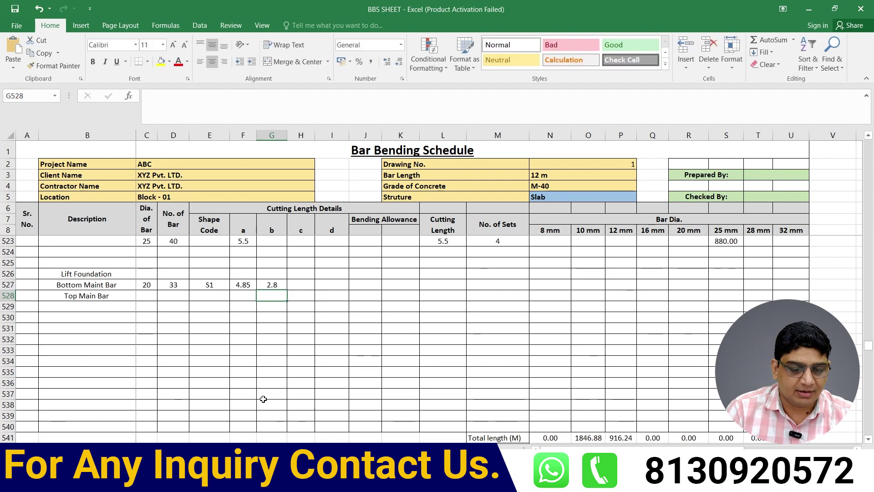
click(277, 286)
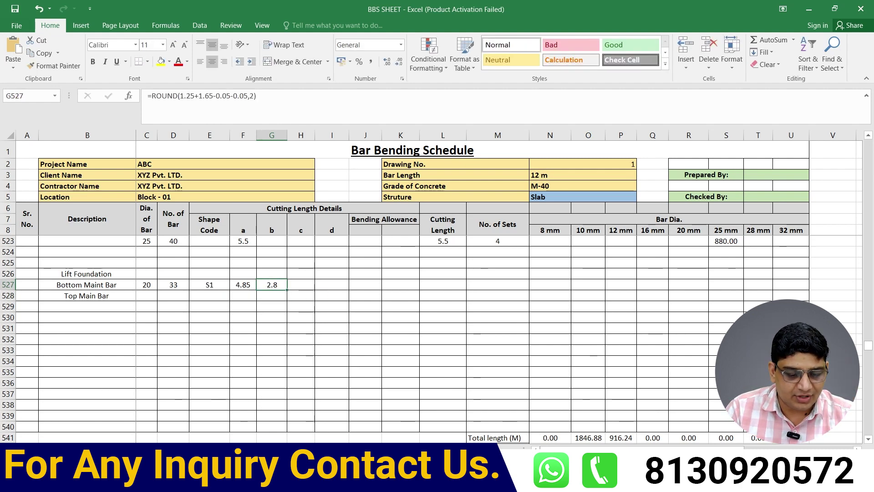
key(ctrl+Page_Down)
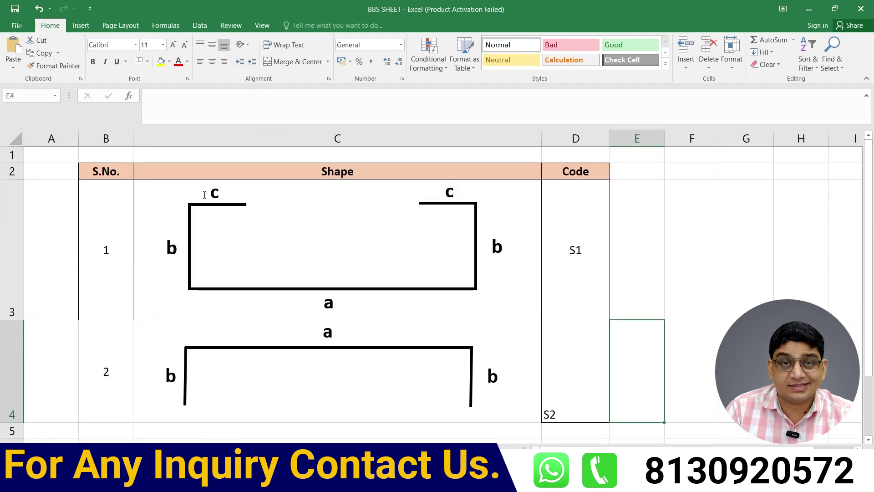
key(ctrl+Page_Up)
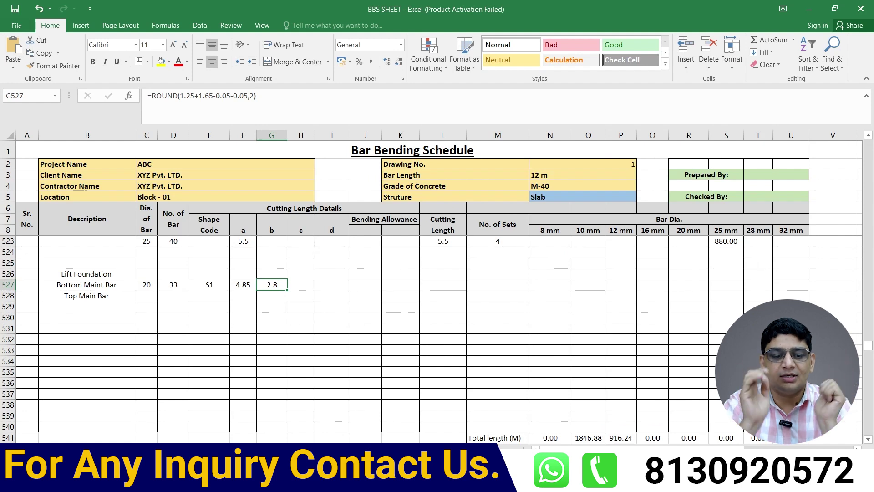
Step: Enter =ROUND(1.25-0.05-0.05,2) in H527 for a c length of 1.15, then view the shape-code sheet
click(308, 284)
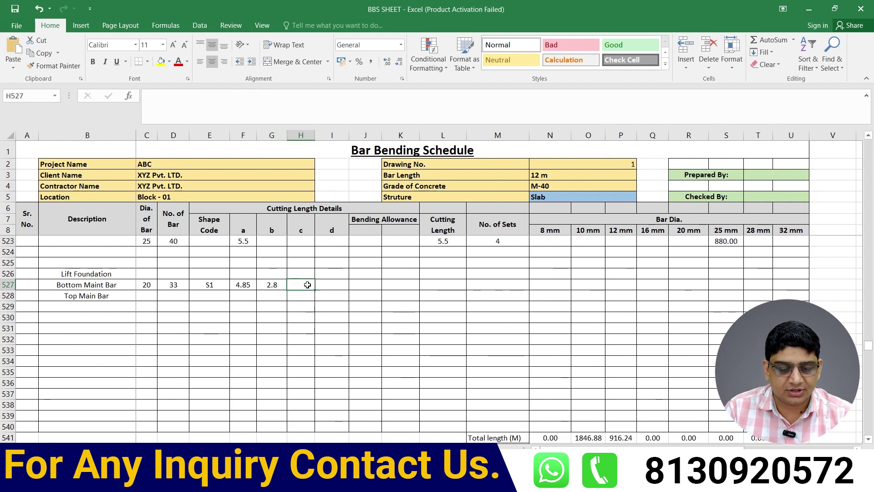
text(=ro)
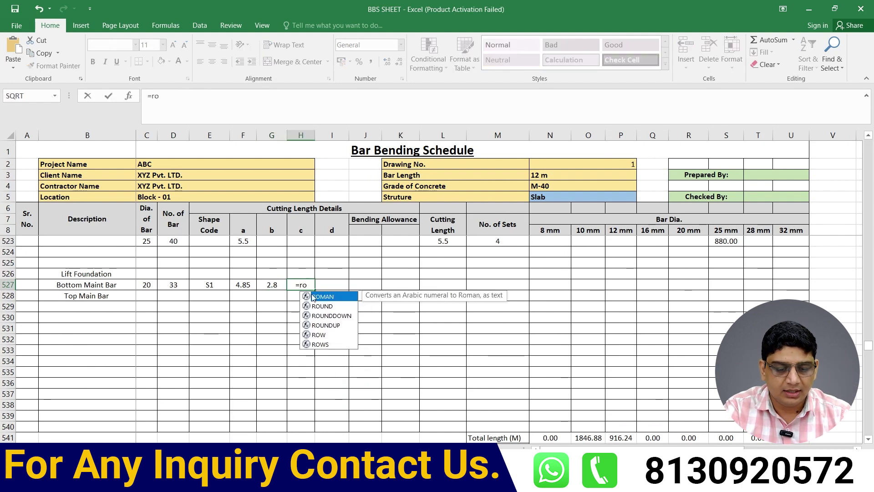
double_click(318, 306)
text(1.)
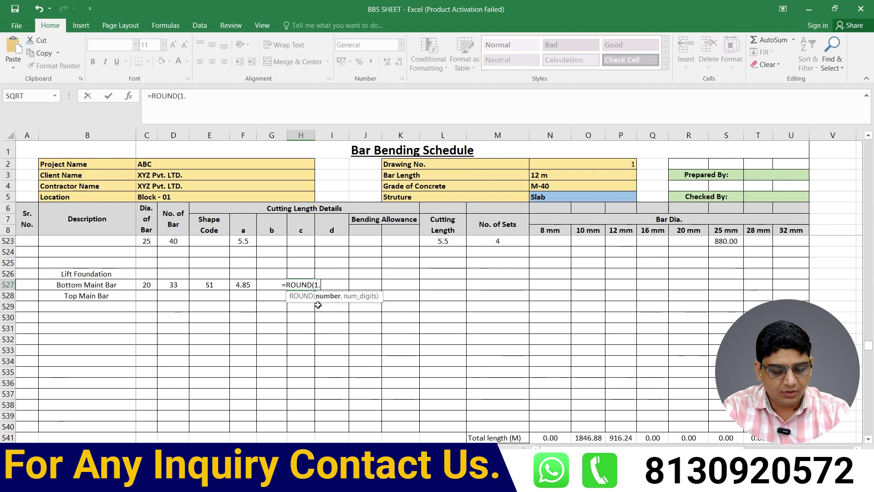
text(25-.)
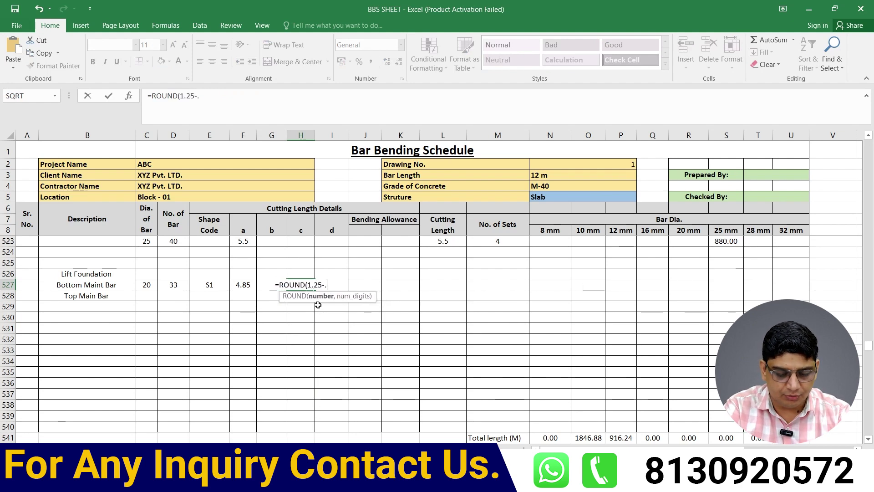
text(05-0.0)
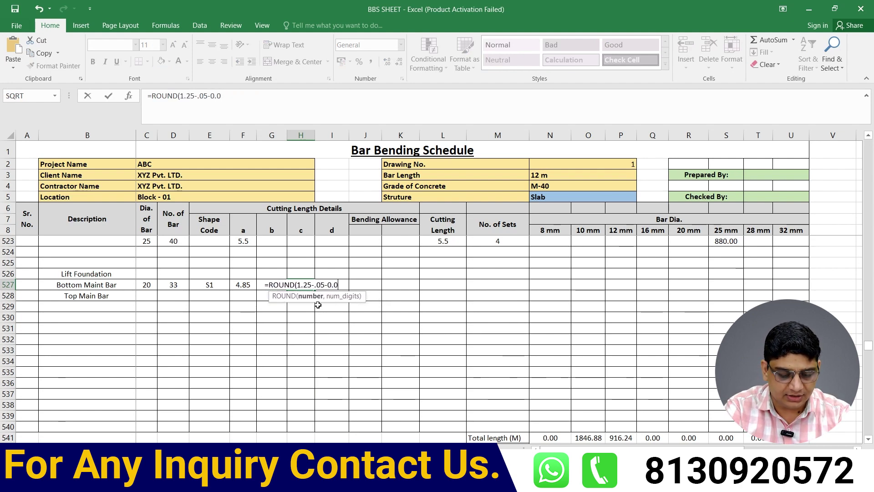
text(5,2))
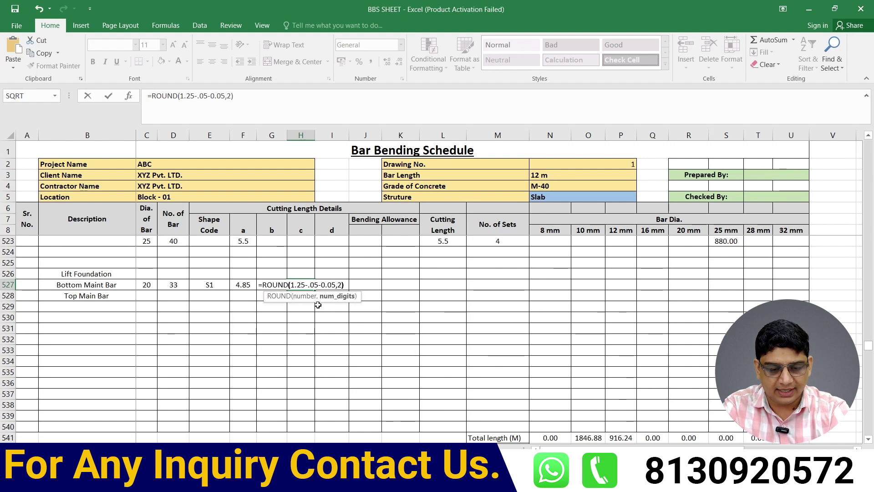
key(Return)
click(301, 285)
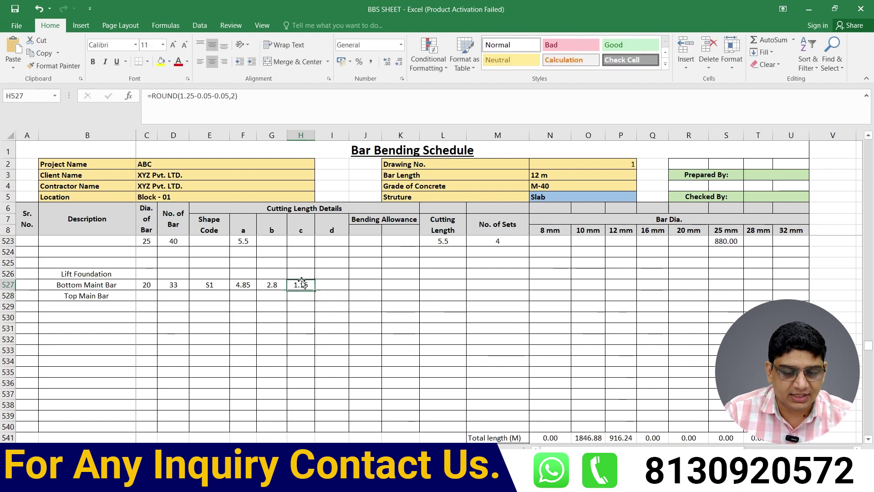
click(301, 382)
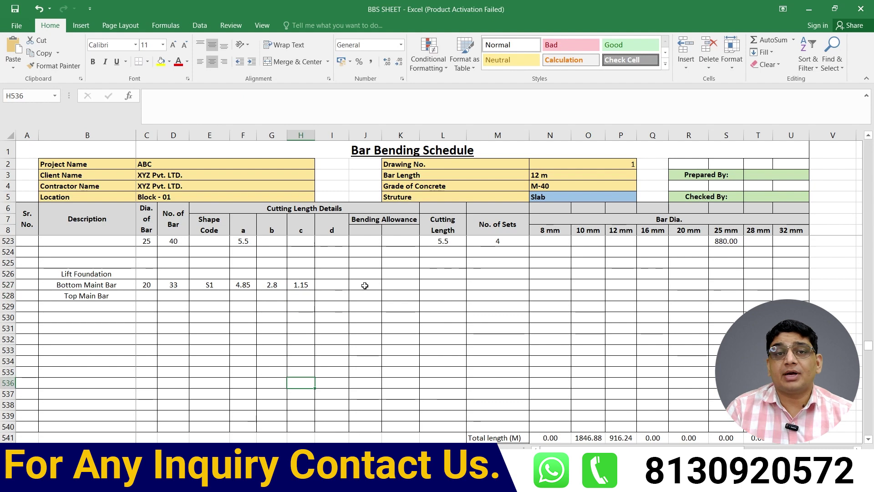
key(ctrl+Page_Down)
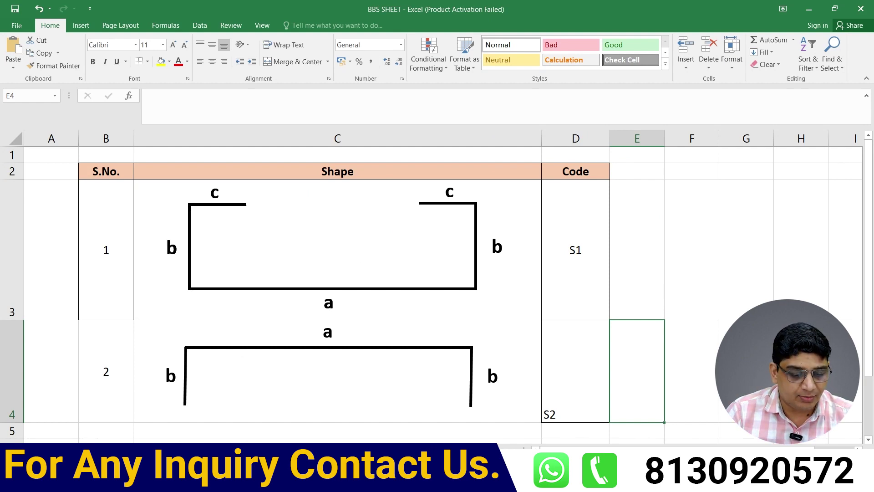
Step: Back on the schedule, enter =ROUND(4*2*0.02,2) in J527 for a 0.16 bending allowance
key(ctrl+Page_Up)
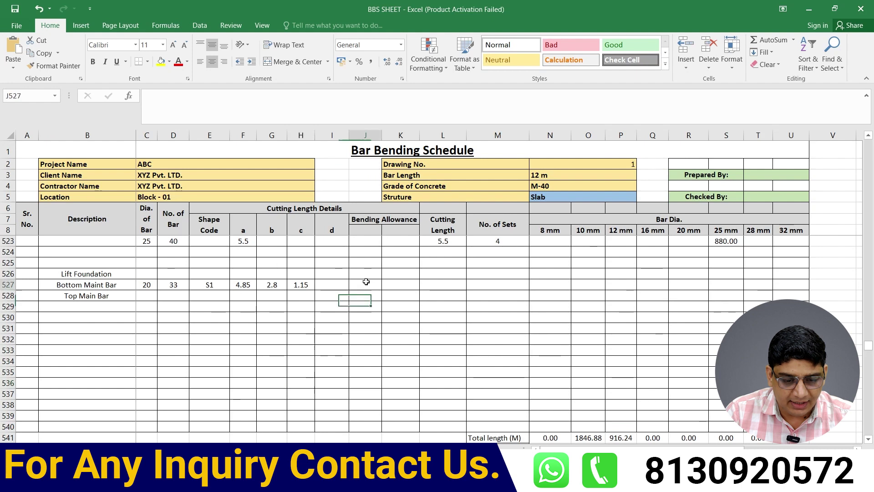
text(=ro)
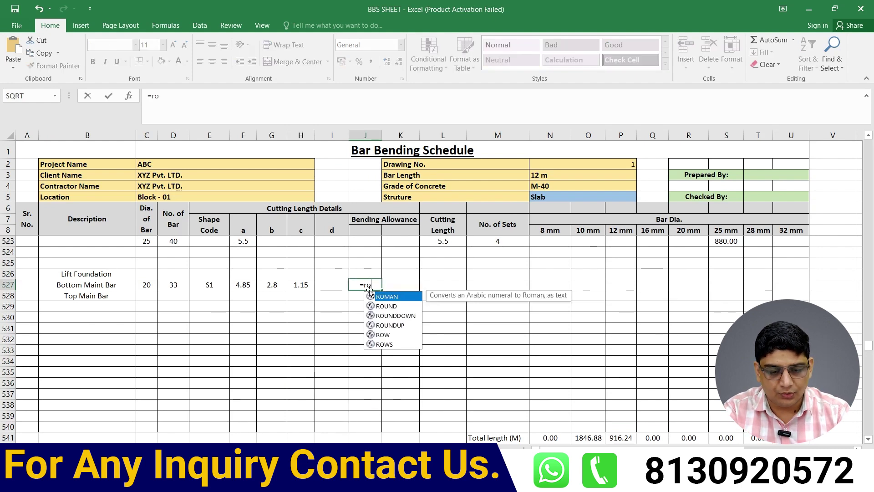
key(Down)
key(Tab)
text(4)
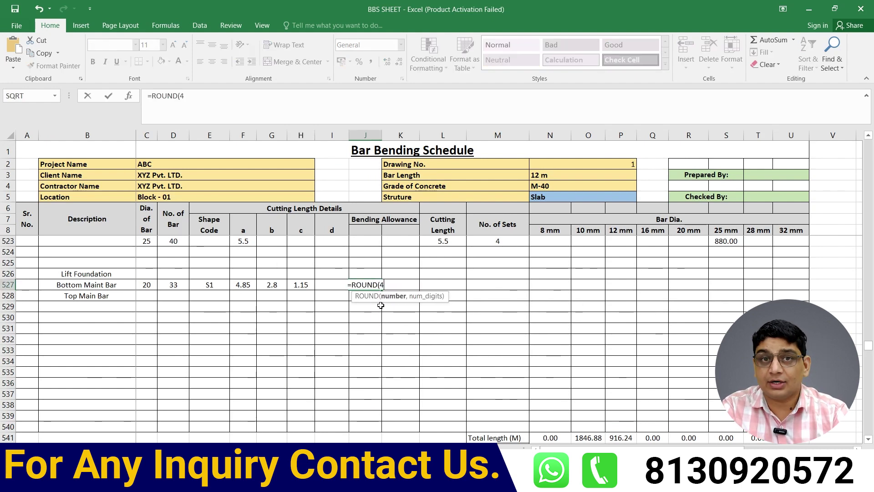
text(*2)
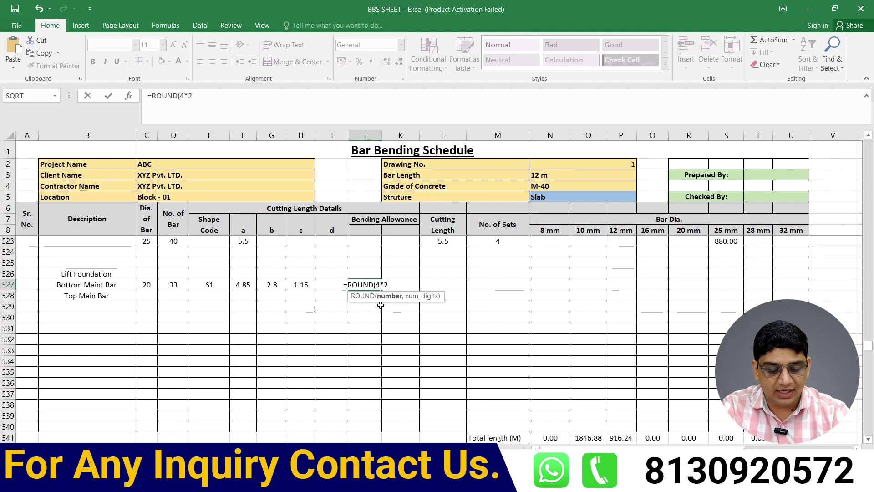
text(*)
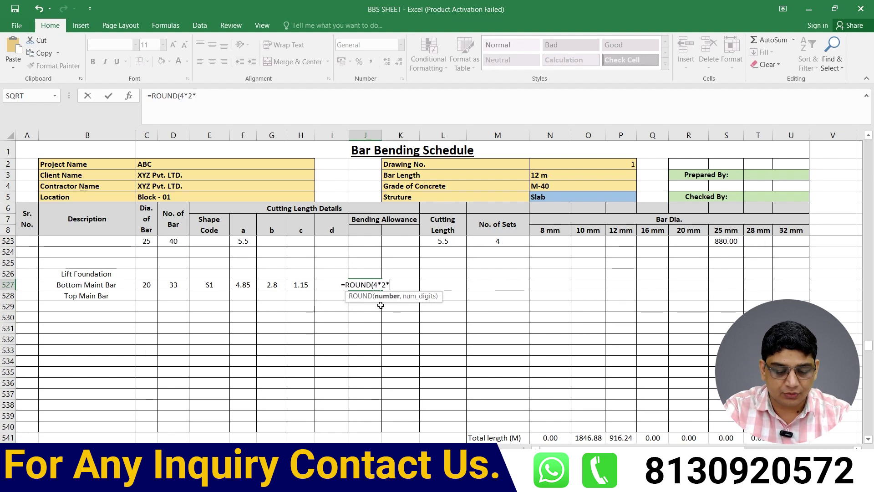
text(0.02)
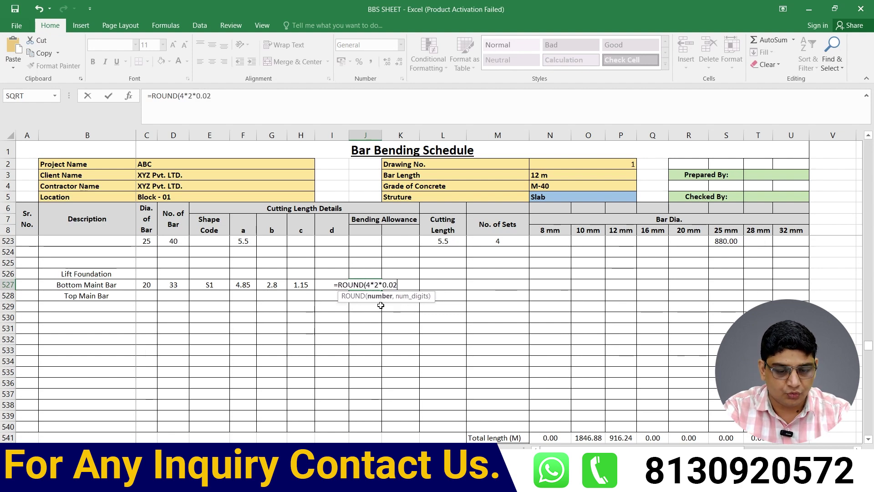
text(,2))
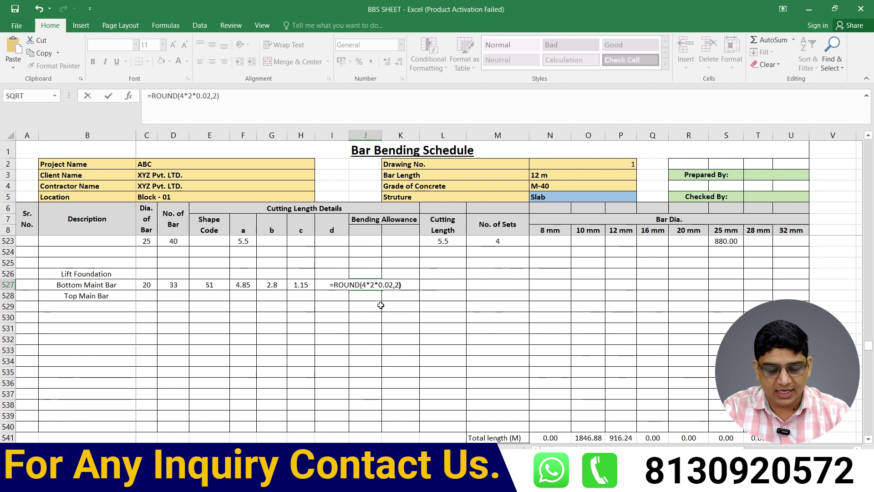
key(Return)
click(361, 284)
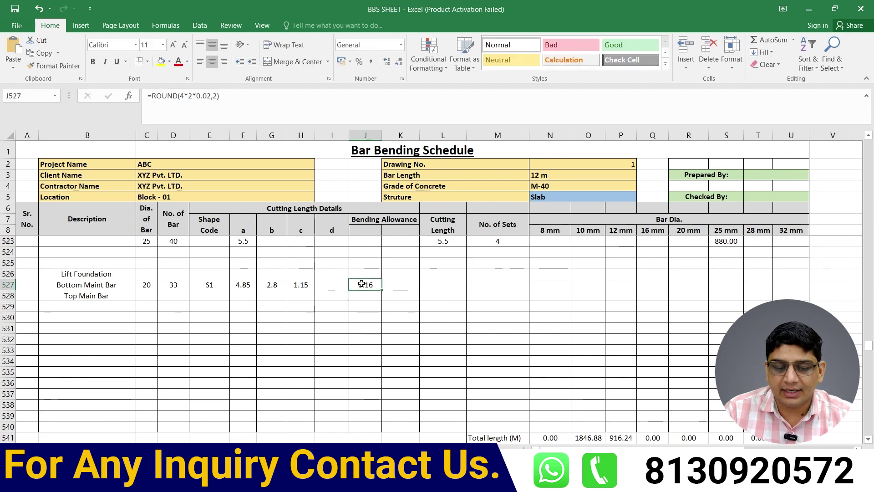
click(438, 285)
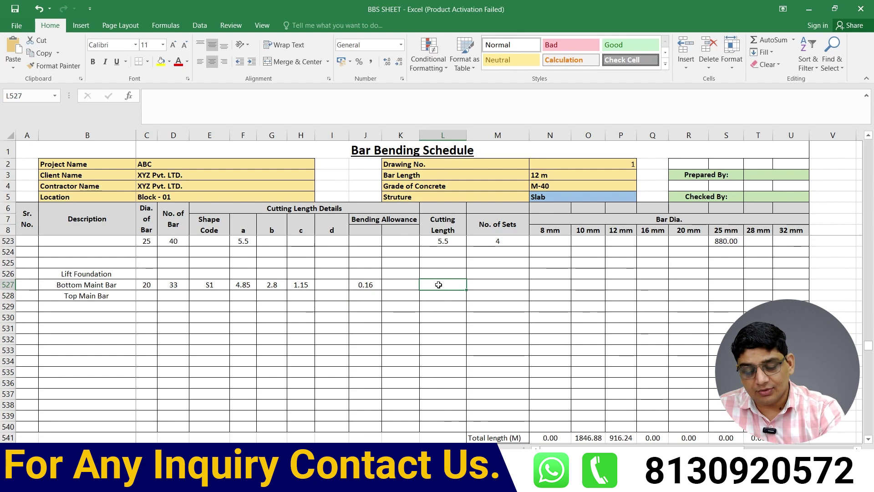
Step: Set L527 to =F527+G527+H527-J527, a cutting length of 8.64
text(=)
click(246, 287)
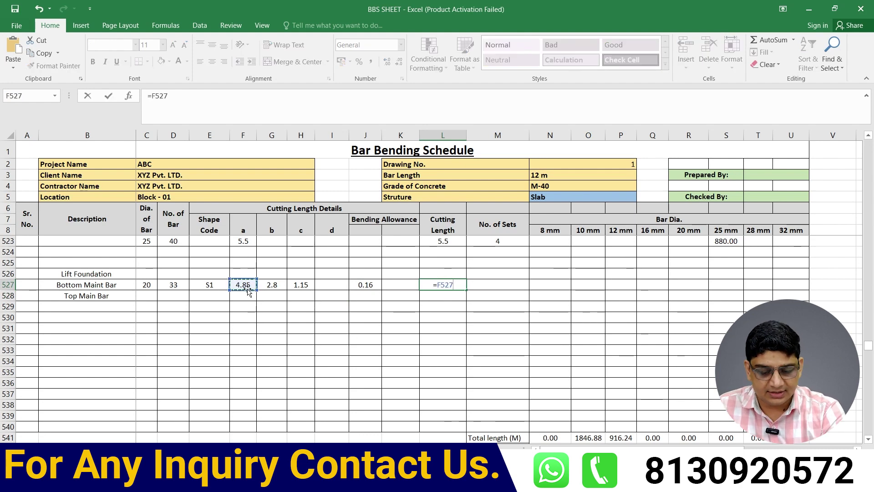
text(+)
click(274, 285)
text(+)
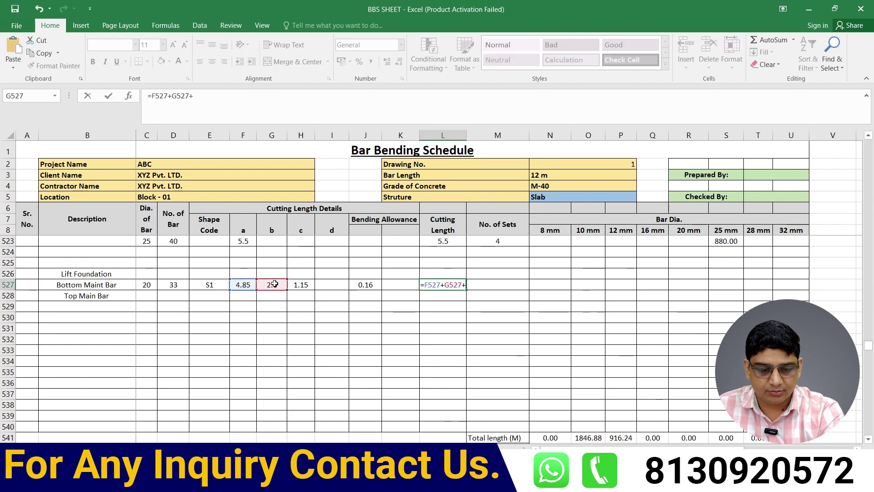
click(303, 283)
text(-)
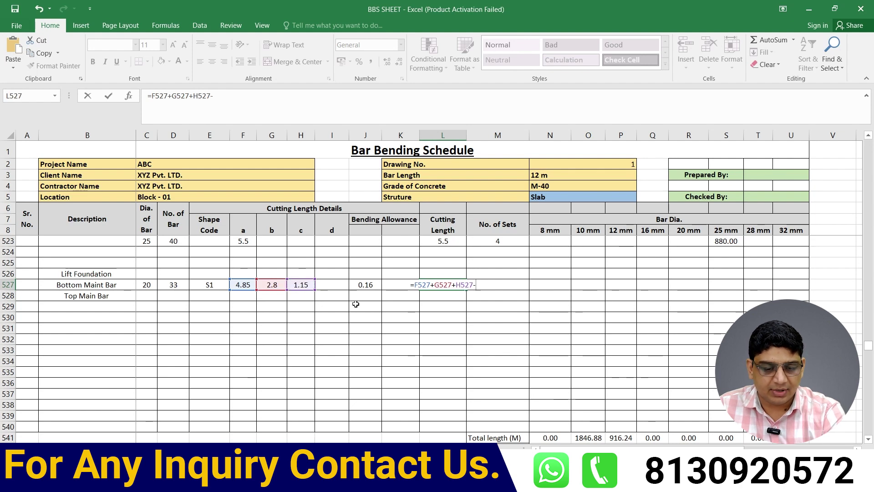
click(358, 284)
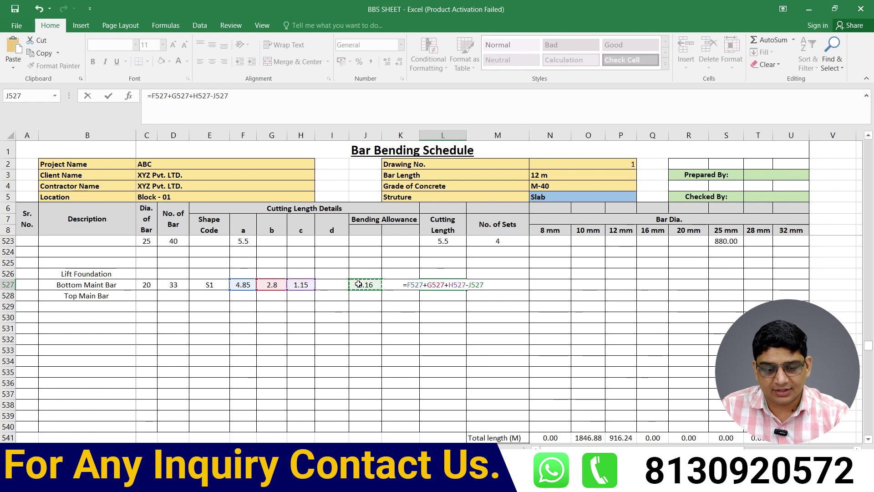
key(Return)
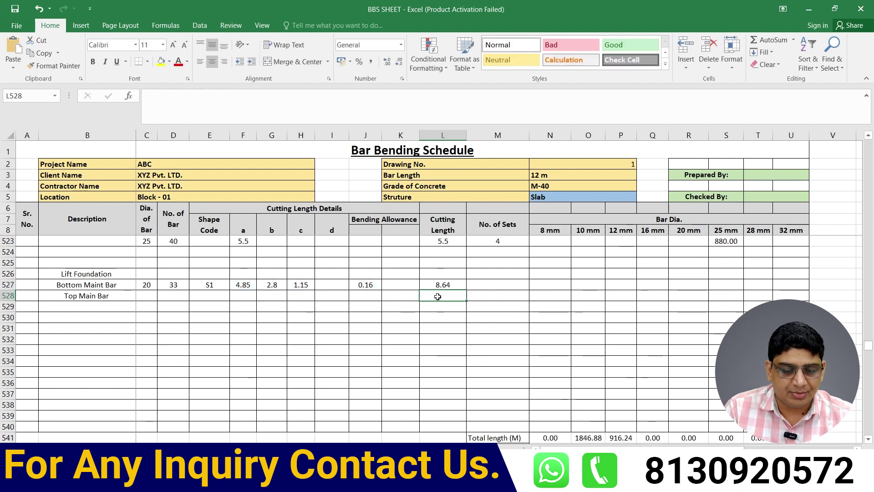
click(436, 284)
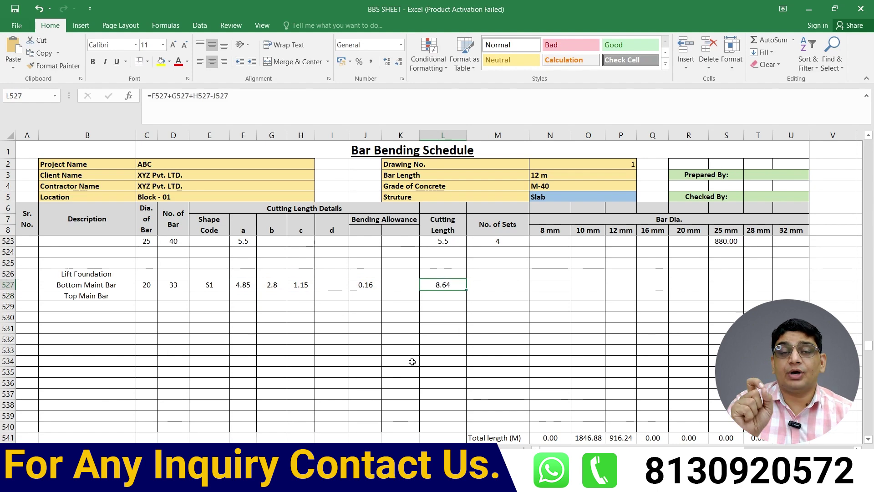
Step: Enter 1 set for the bottom main bar in M527
click(494, 285)
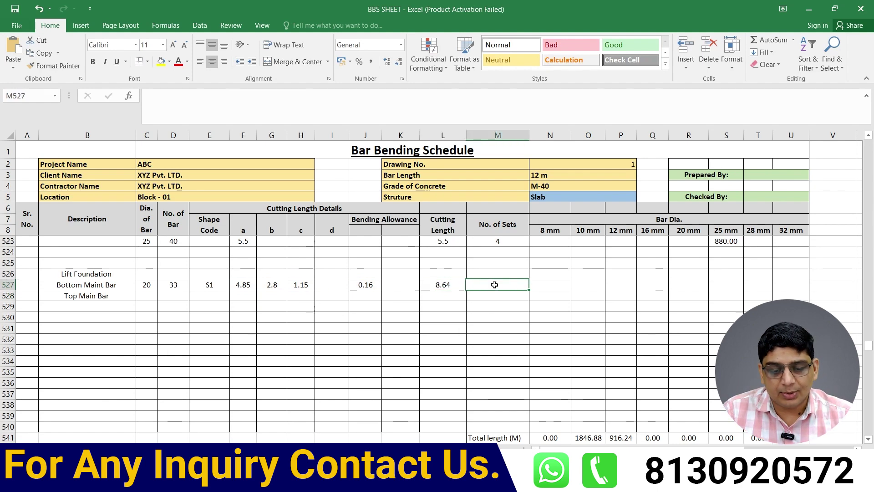
text(1)
click(489, 351)
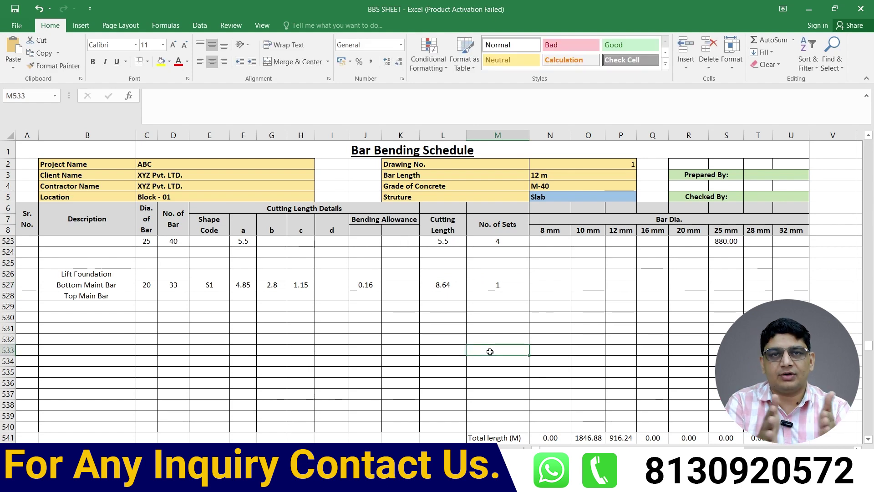
Step: Link the Top Main Bar's diameter and bar count to row 527 (=C527, =D527: 20 mm, 33 bars)
click(85, 295)
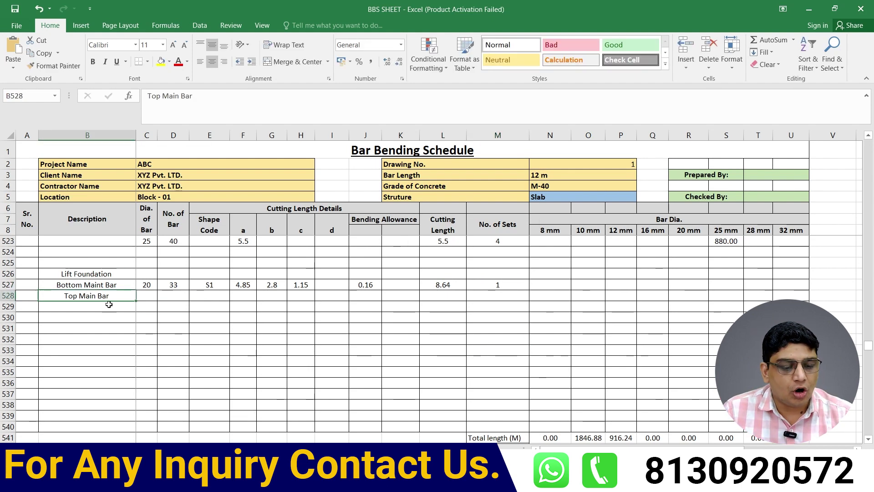
click(147, 297)
text(=)
click(147, 284)
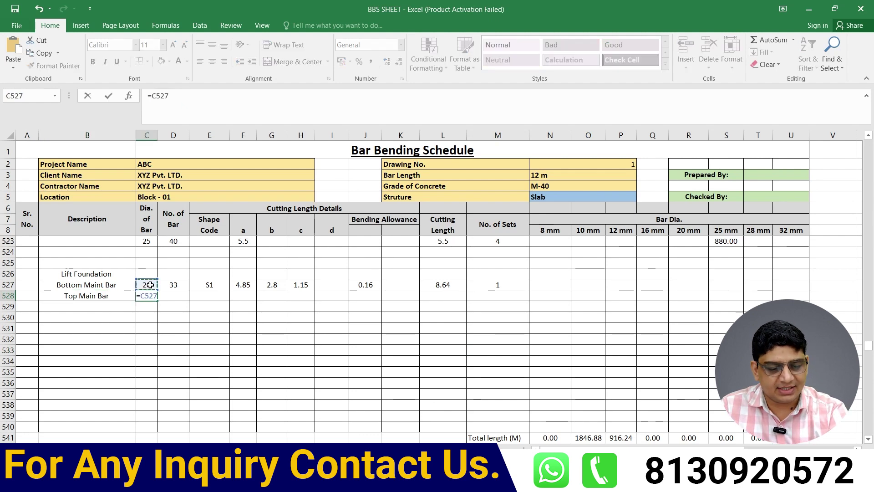
key(Return)
click(171, 295)
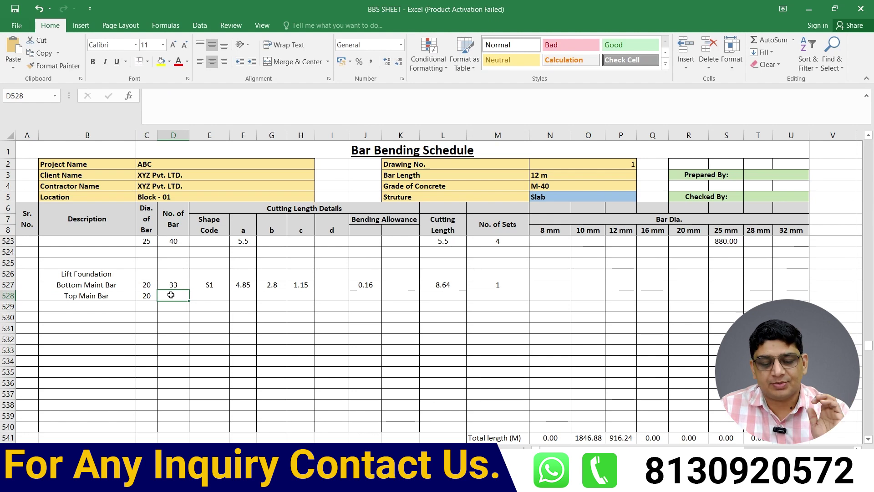
text(=)
click(173, 284)
key(Return)
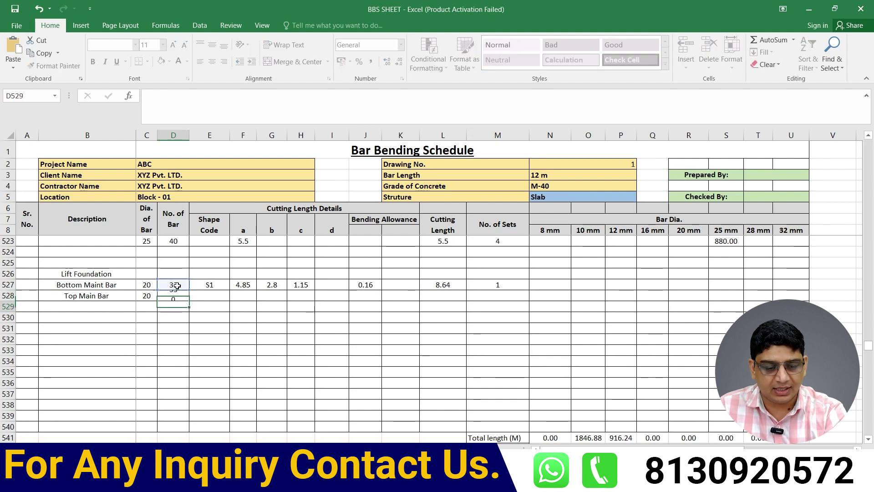
Step: Enter the Top Main Bar's shape code in E528, correcting a mistyped entry
click(209, 295)
text(sS2)
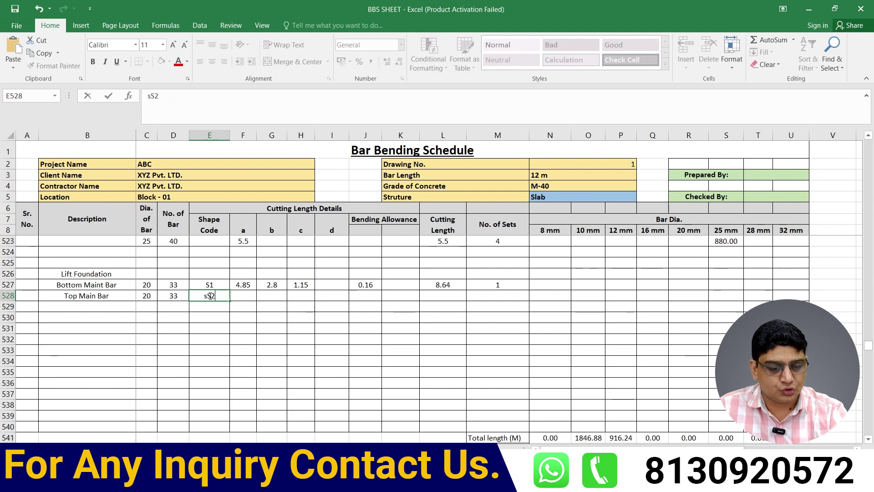
key(Return)
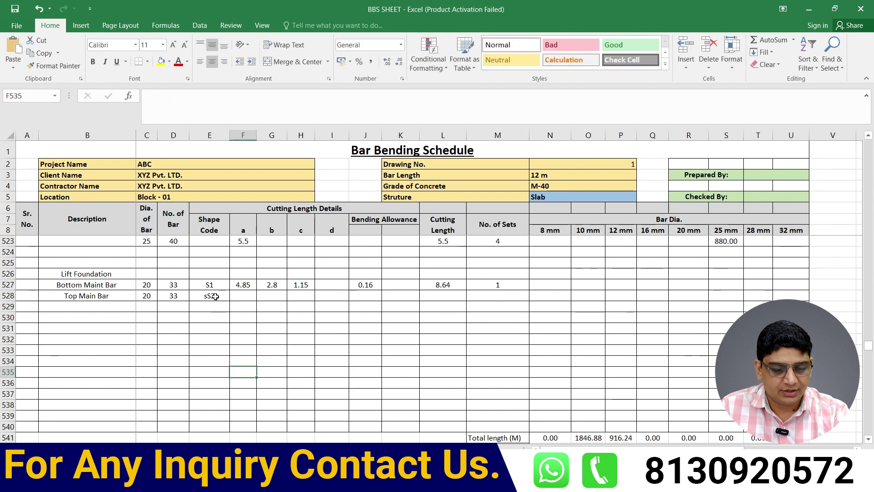
click(215, 296)
text(S1)
key(Return)
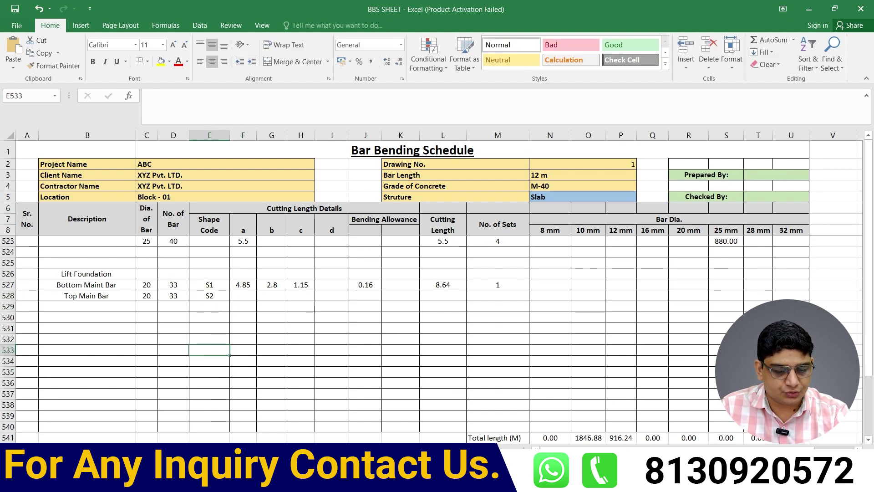
Step: Check the shape codes on the Shape sheet and return to the schedule
key(ctrl+Page_Down)
scroll(445, 346, down, 1)
scroll(350, 217, up, 1)
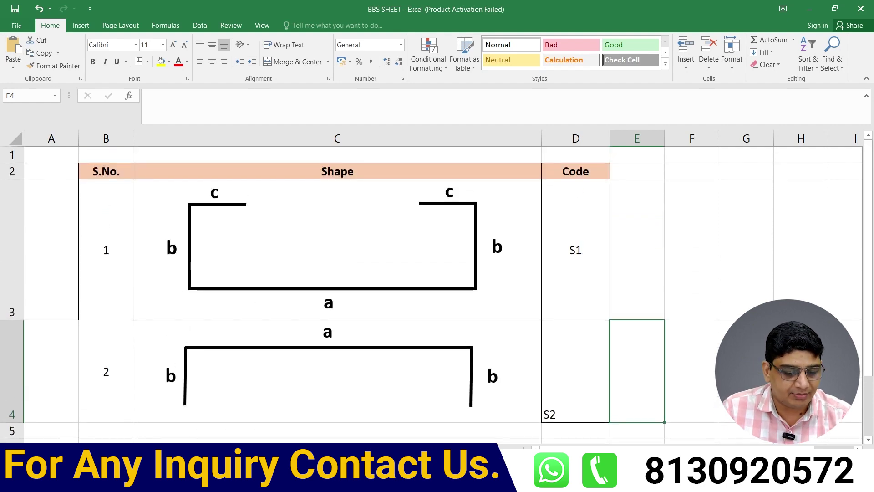
key(ctrl+Page_Up)
click(248, 301)
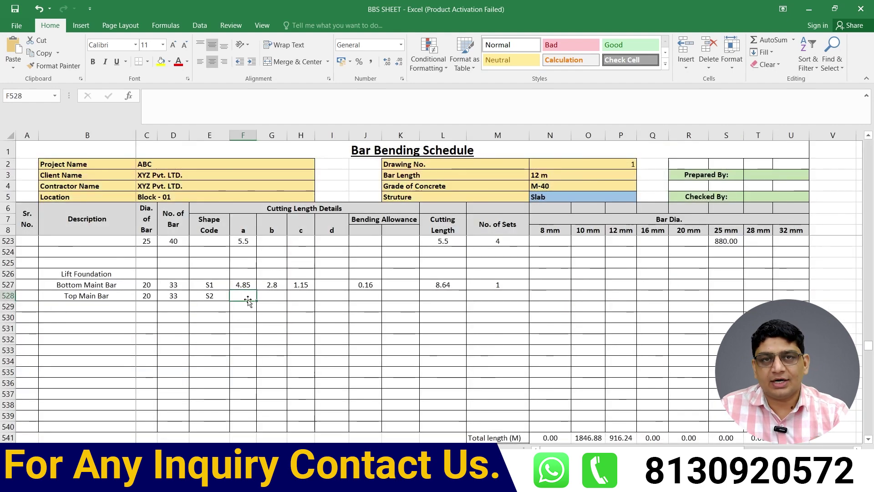
Step: Enter =ROUND(4.95-0.05-0.05,2) in F528, giving the Top Main Bar an 'a' length of 4.85
text(=r)
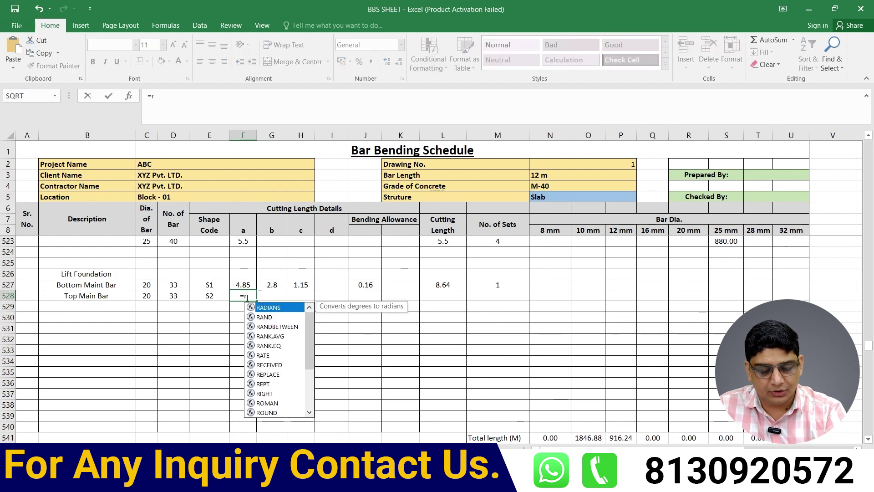
text(o)
double_click(256, 314)
text(4)
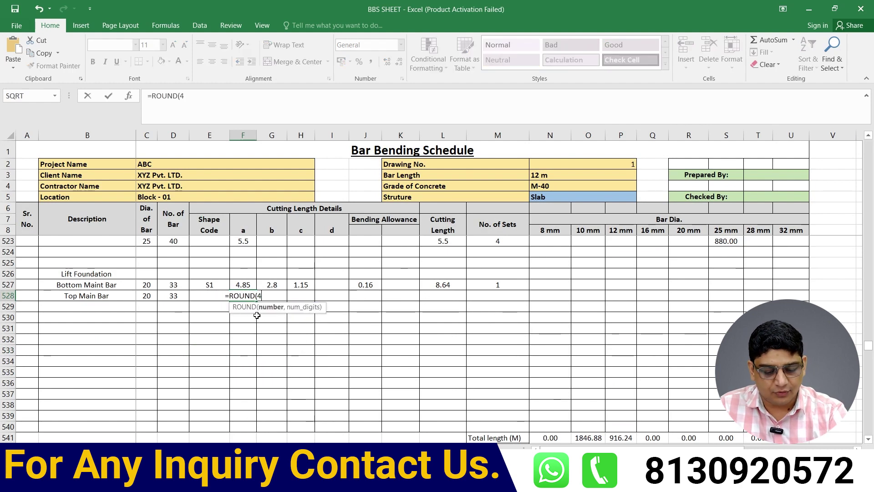
text(.95-)
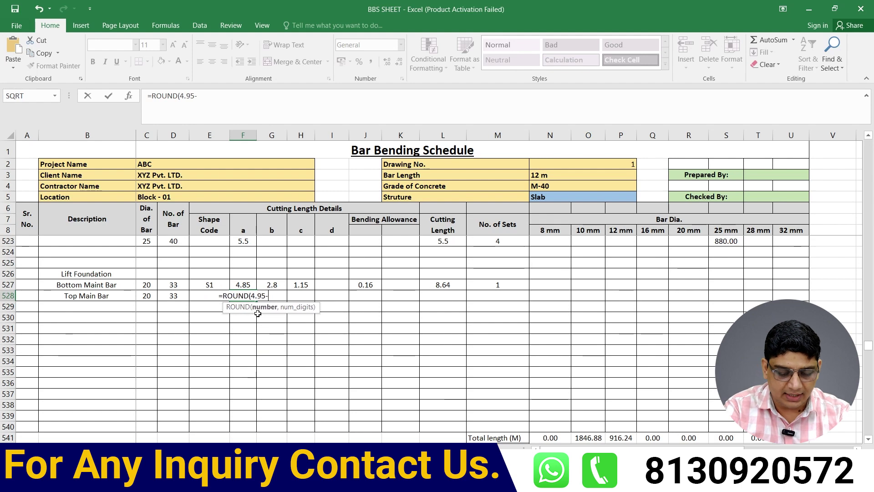
text(0.05-0)
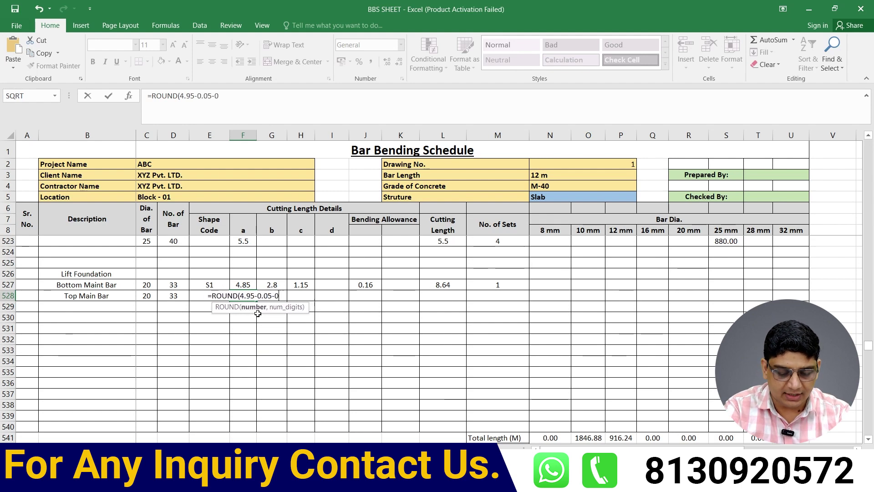
text(.05,2)
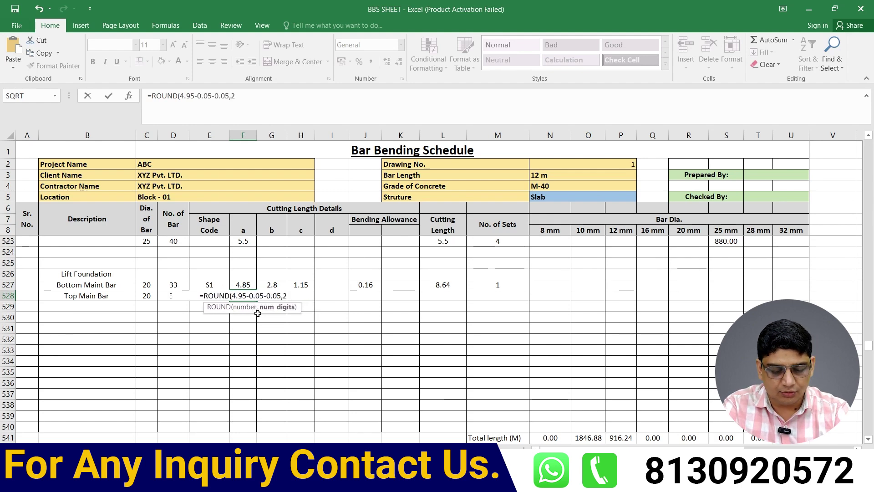
key(Return)
click(272, 298)
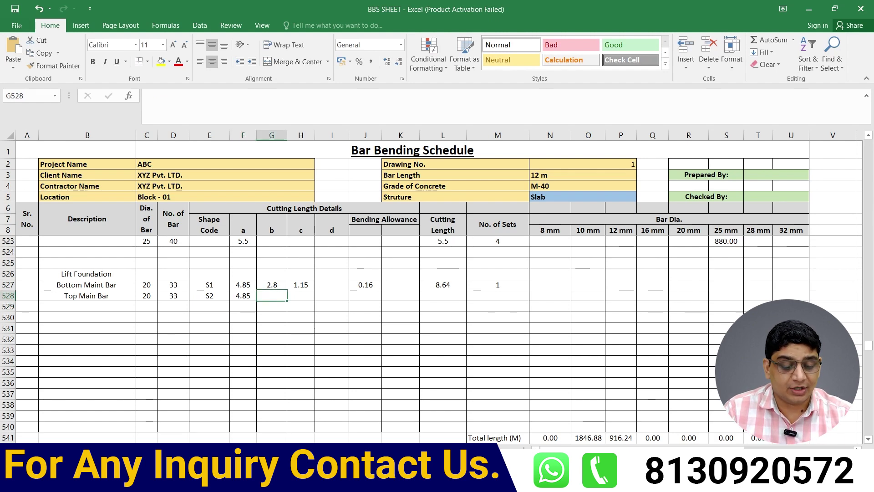
Step: In AutoCAD, inspect a Y20-200 EACH bar line of the lift pit section, then deselect it
key(alt+Tab)
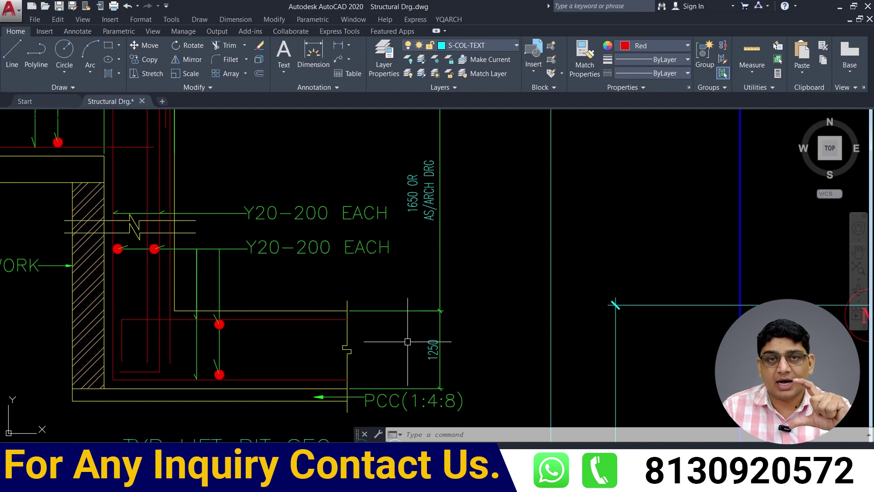
click(124, 347)
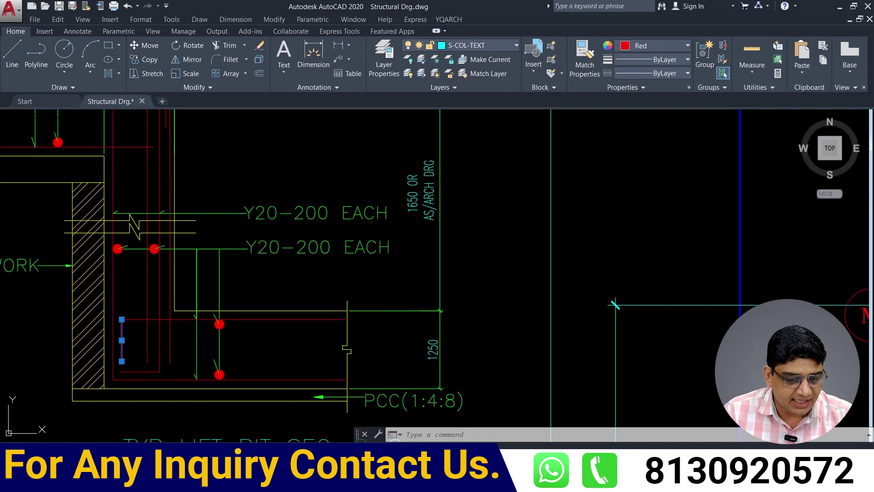
key(Escape)
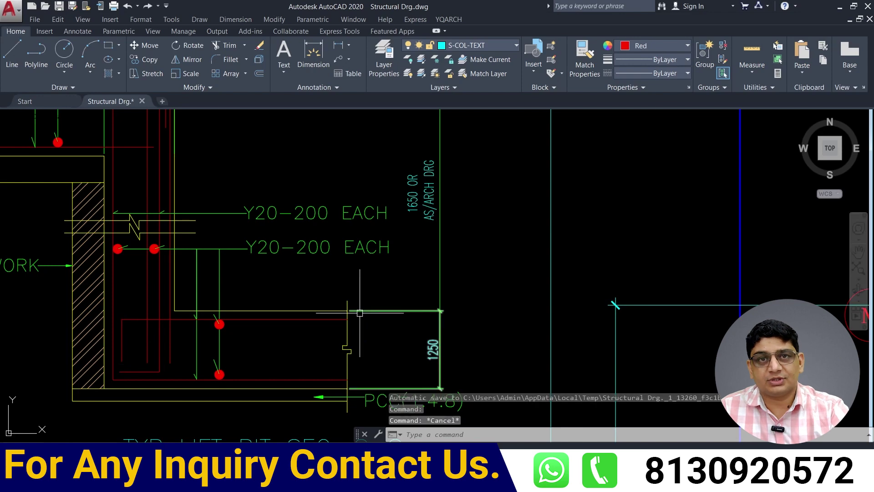
Step: Back in Excel, enter =ROUND(1.25-0.05-0.05,2) in G528 for a Top Main Bar b length of 1.15
key(alt+Tab)
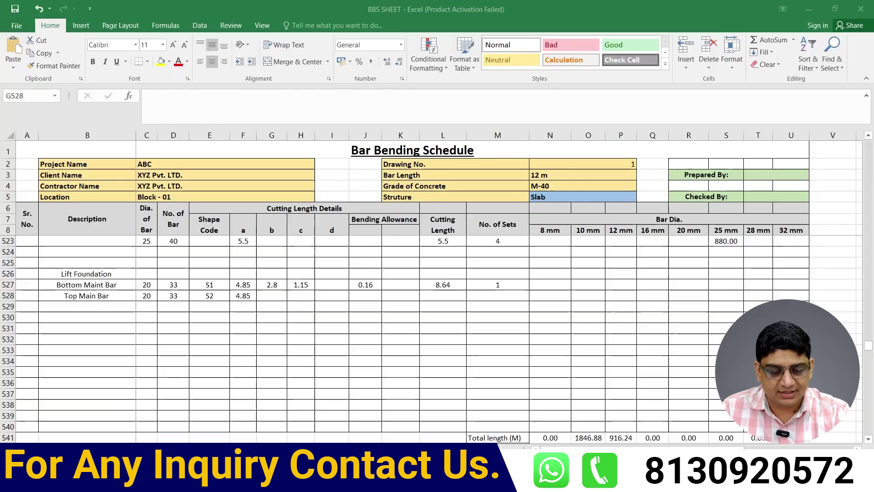
click(264, 295)
text(=R)
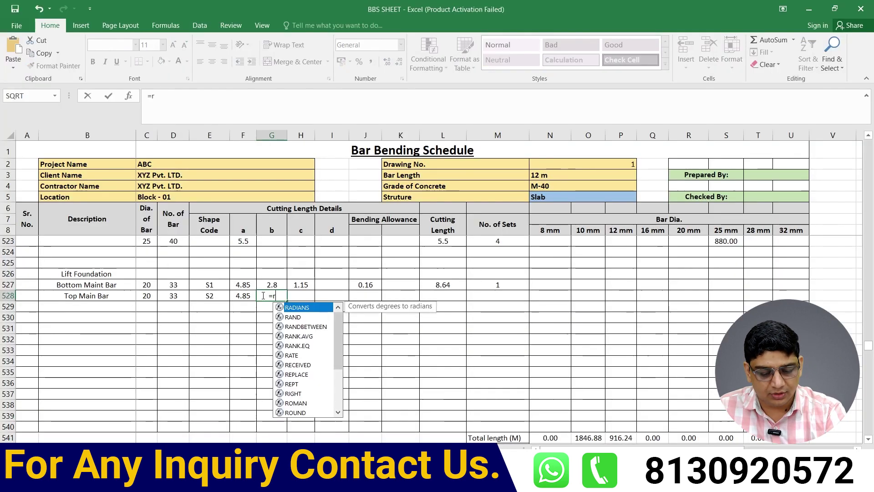
text(O)
double_click(296, 321)
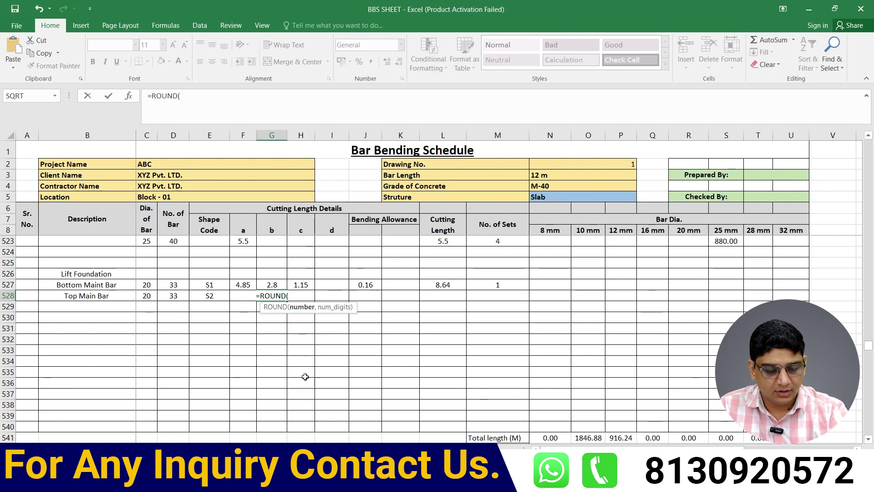
text(1.25)
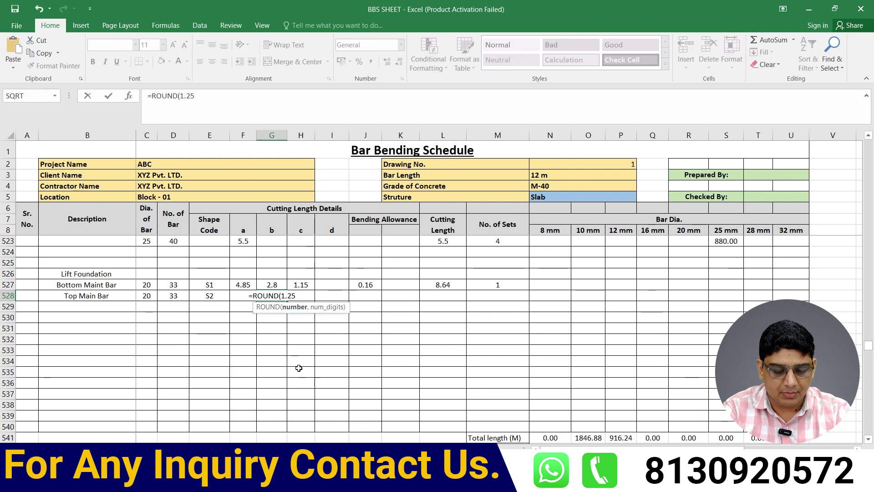
text(-0.05-)
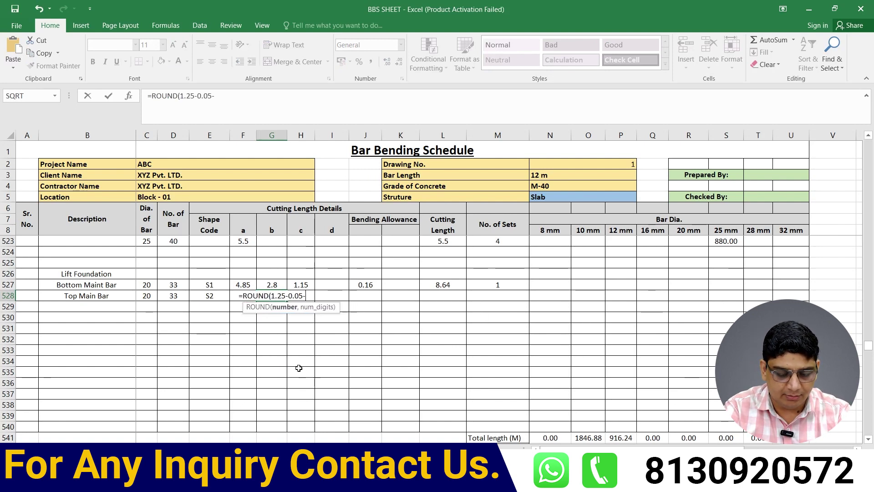
text(0.05,2)
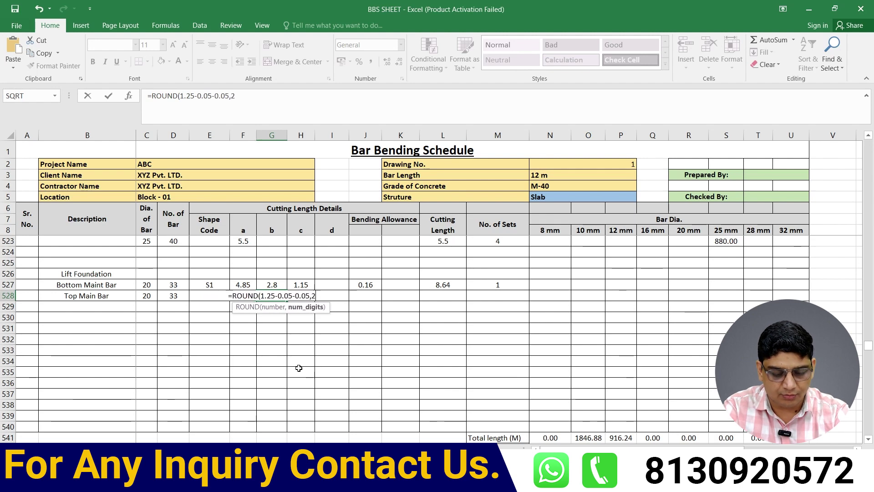
key(Return)
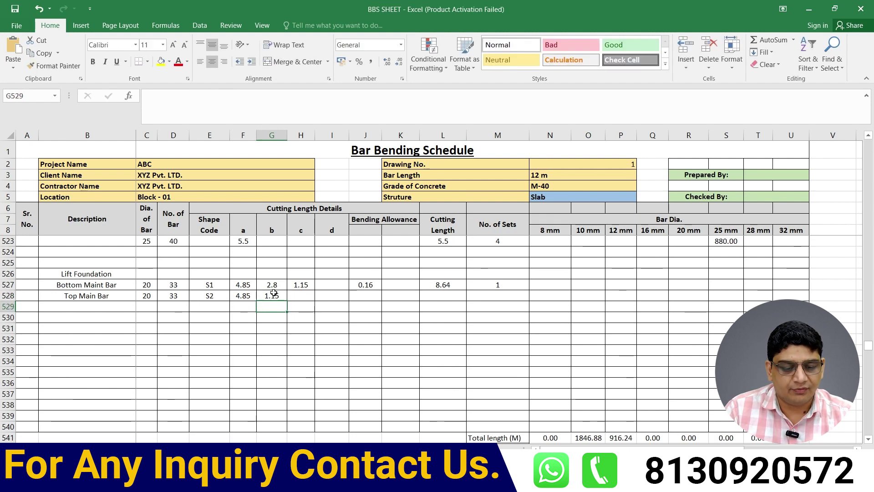
click(273, 293)
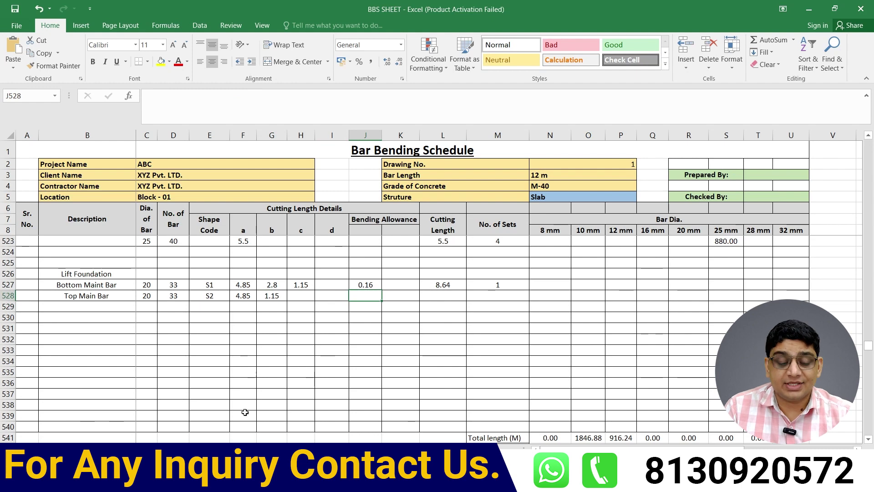
Step: After checking the shape-code sheet, enter =ROUND(2*2*0.02,2) in J528 for a 0.08 bending allowance
click(245, 450)
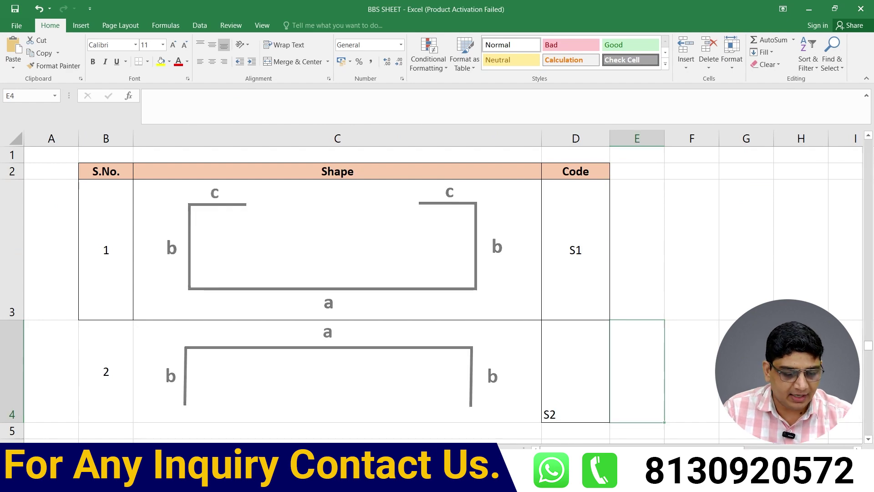
key(ctrl+Page_Up)
text(=ro)
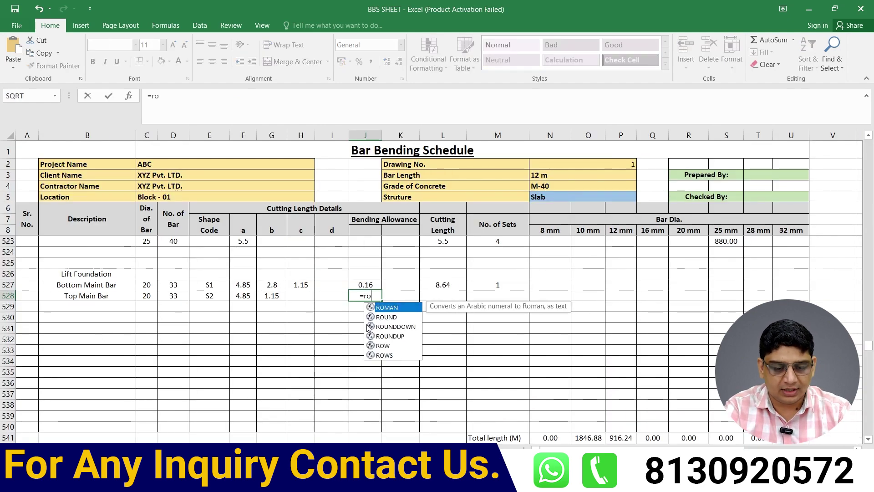
double_click(386, 317)
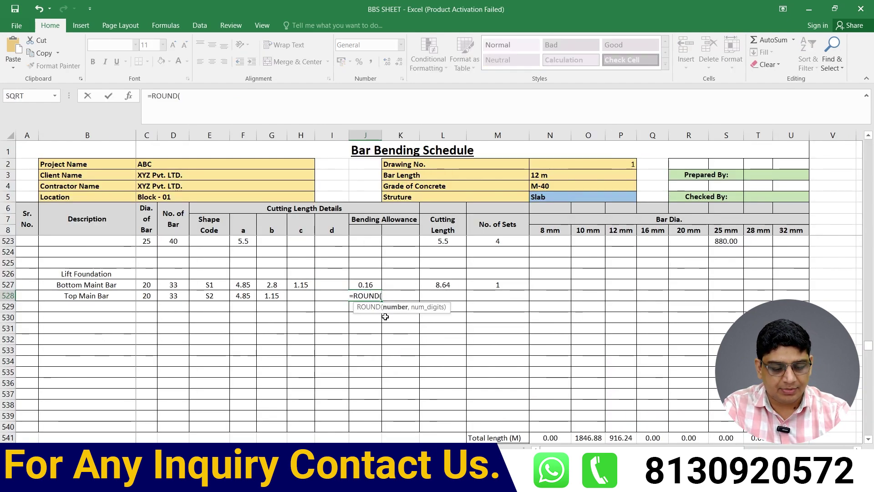
text(2*2*)
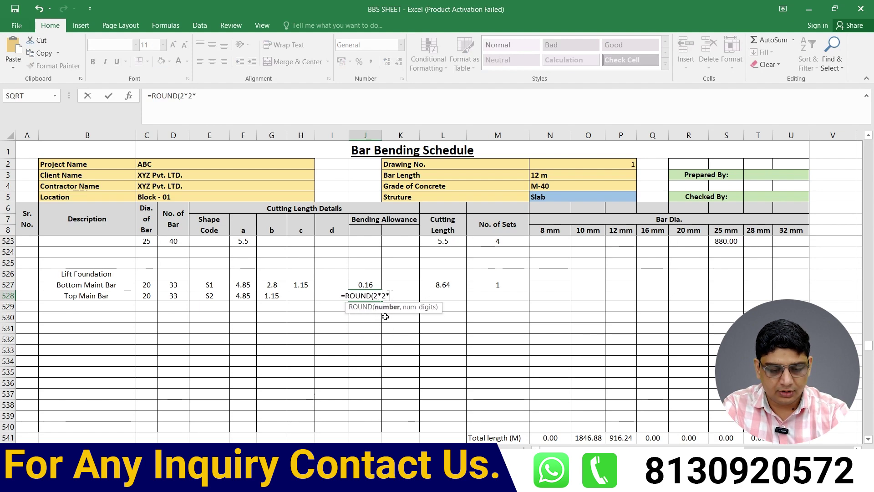
text(0.02)
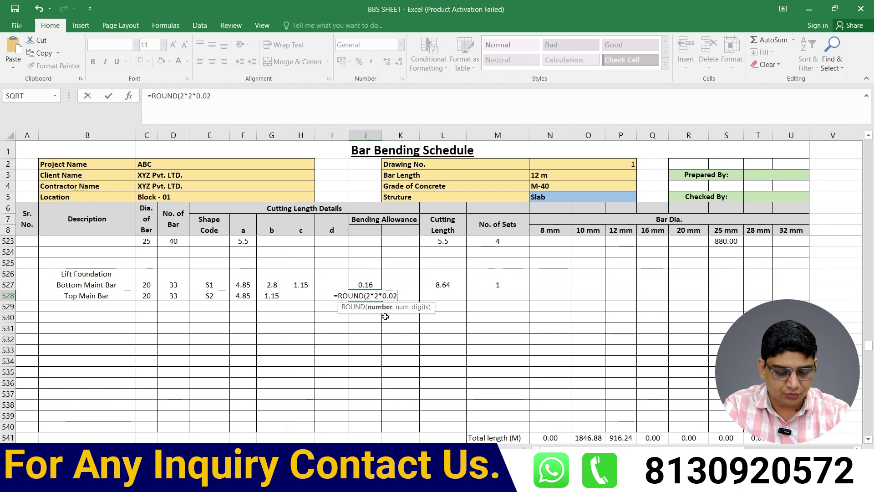
text(,2)
key(Return)
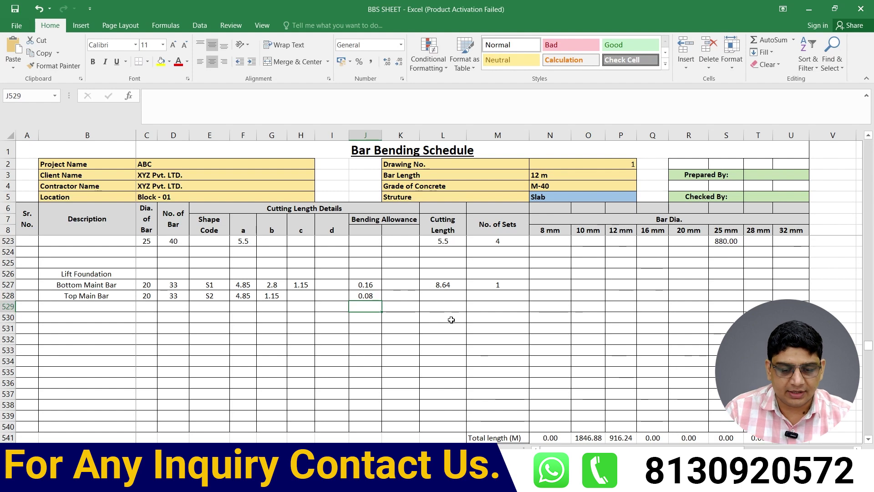
click(442, 296)
Step: Enter =F528+G528-J528 in L528 so the Top Main Bar cutting length reads 5.92
text(=)
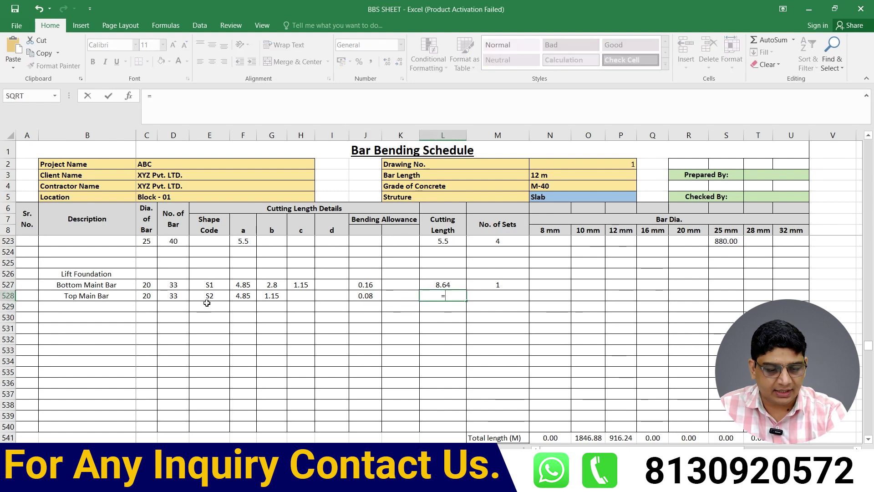
click(238, 297)
text(+)
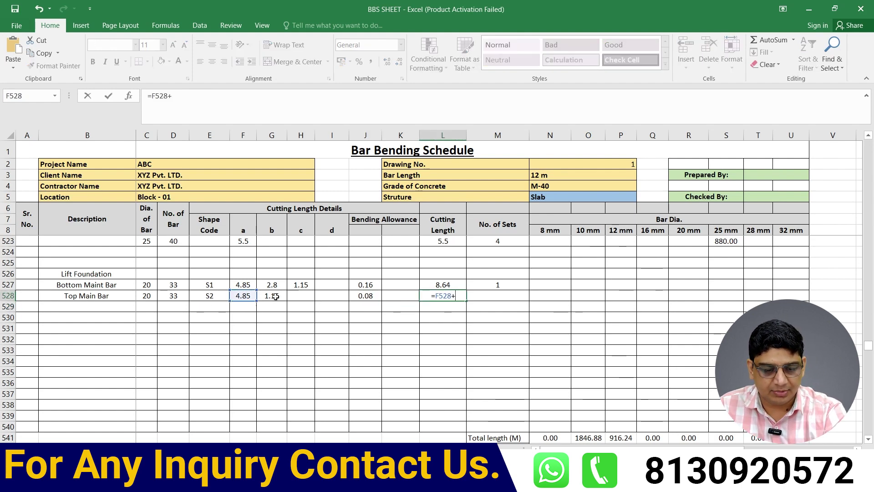
click(271, 295)
text(-)
click(365, 295)
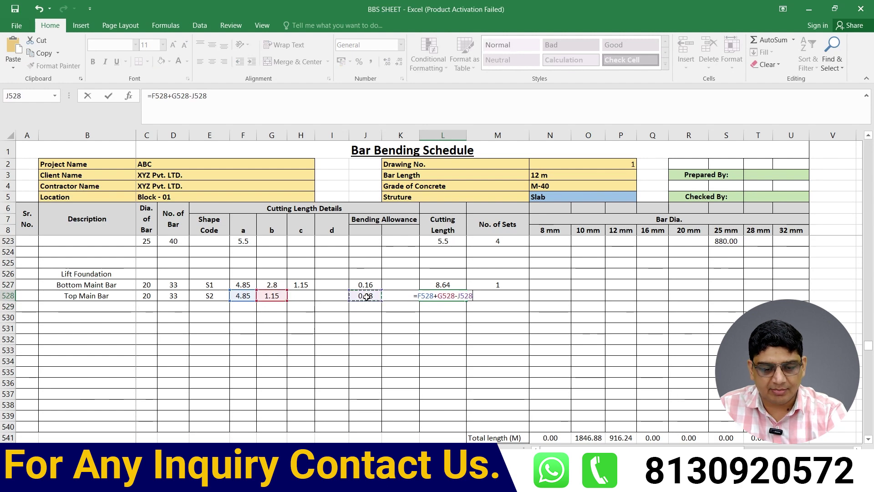
key(Return)
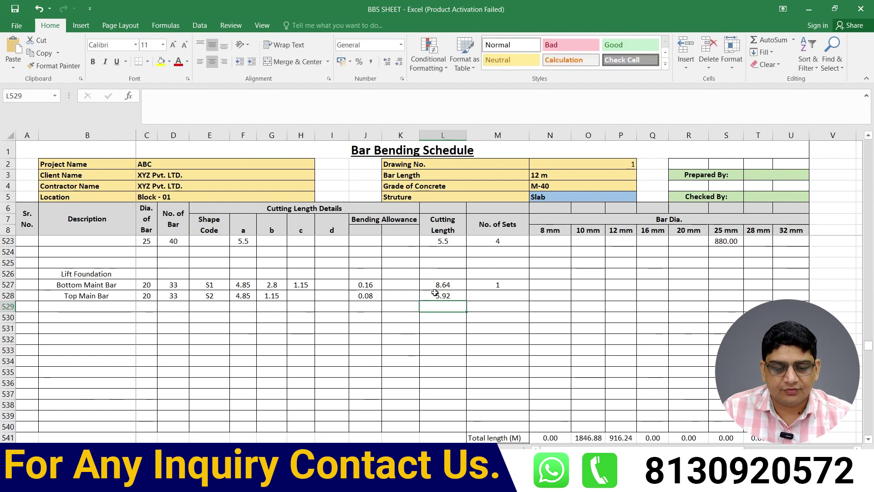
click(434, 295)
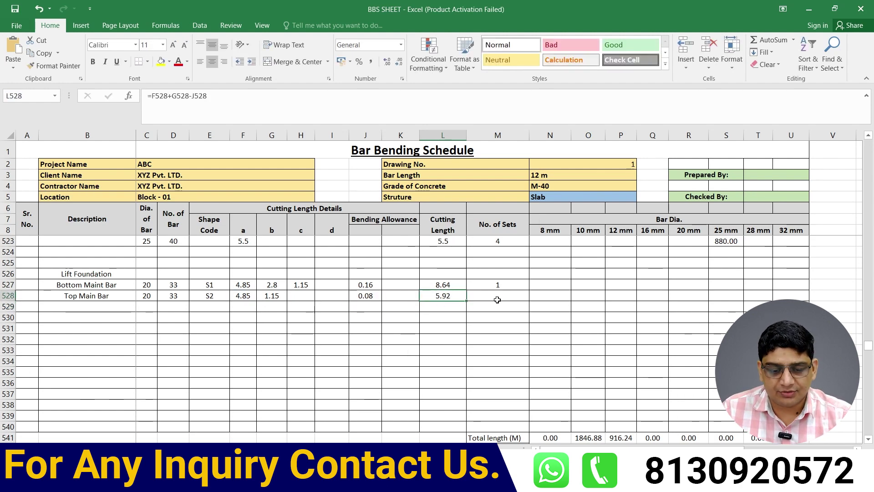
Step: Set the Top Main Bar's number of sets in M528 to 1
click(497, 296)
text(1)
click(494, 350)
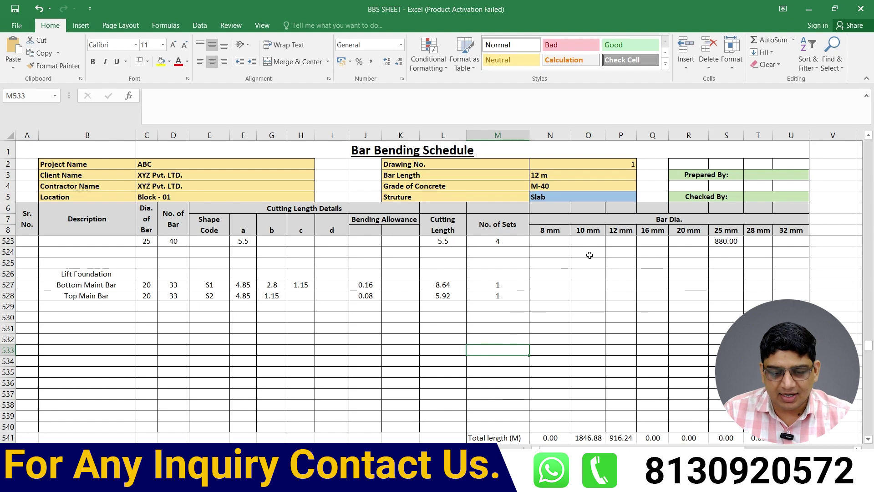
Step: Copy the stirrup row's bar-diameter length results
scroll(589, 255, up, 1)
scroll(589, 254, up, 1)
drag(549, 251, 770, 254)
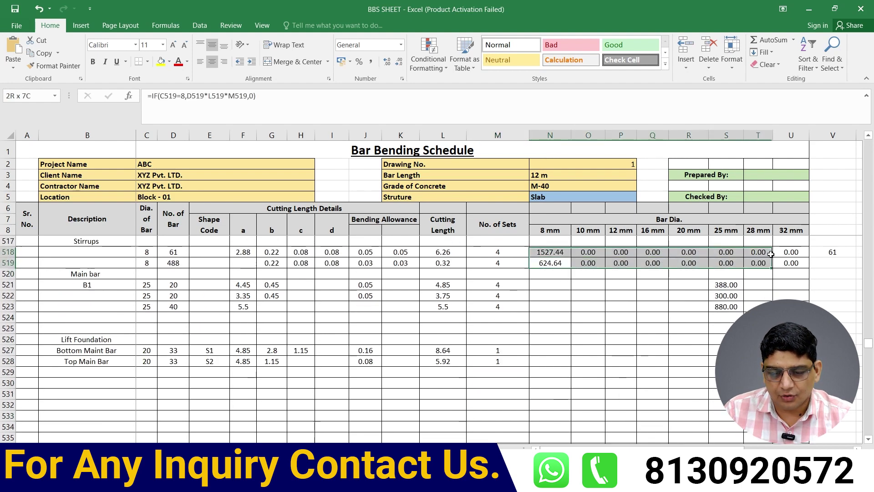
drag(550, 263, 791, 262)
key(ctrl+c)
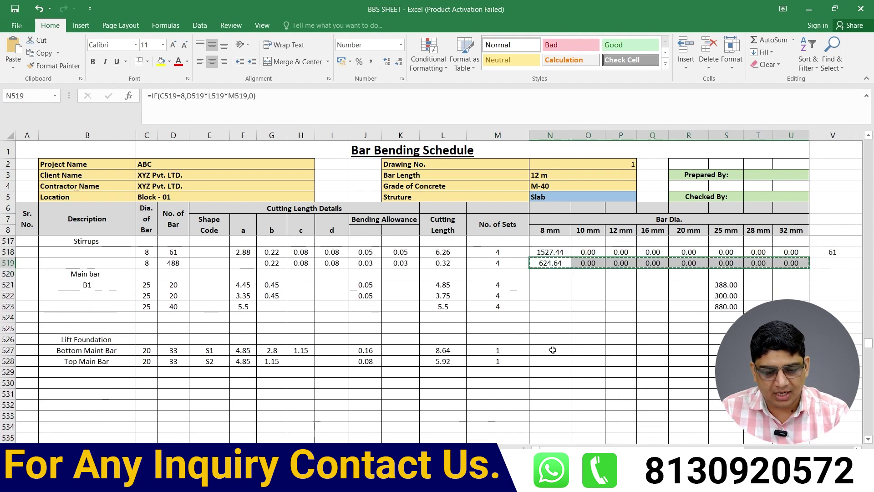
Step: Enter =IF(C527=20,D527*L527*M527,0) in R527, giving the Bottom Main Bar 285.12
click(687, 350)
text(=if)
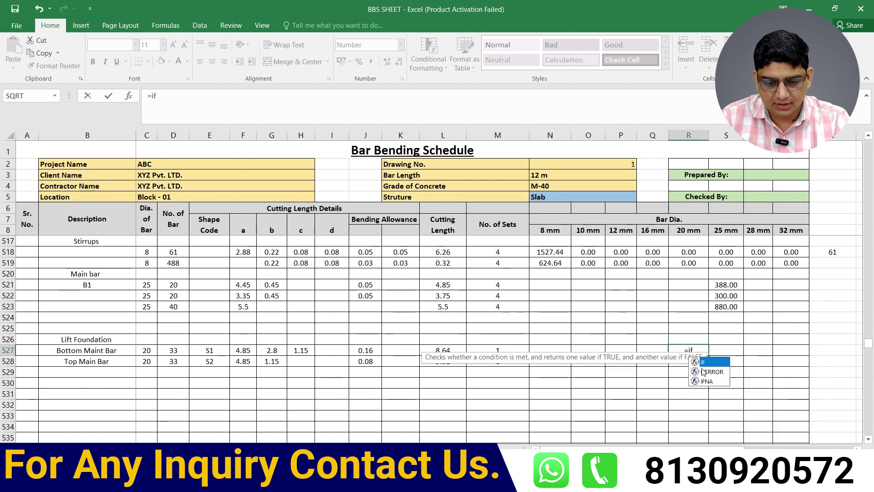
text(()
click(145, 351)
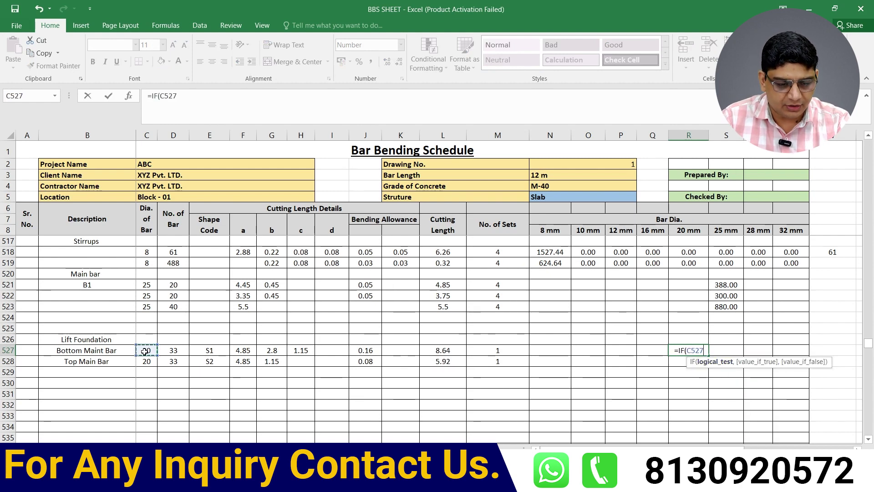
text(=20)
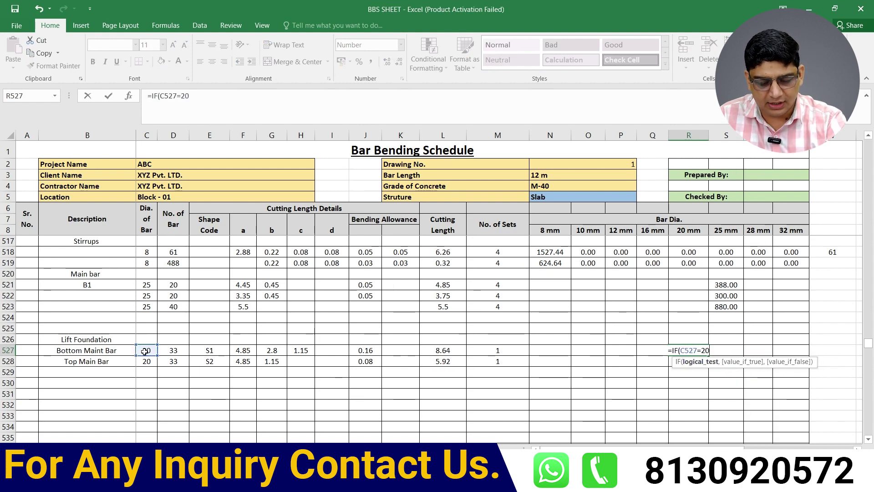
text(,)
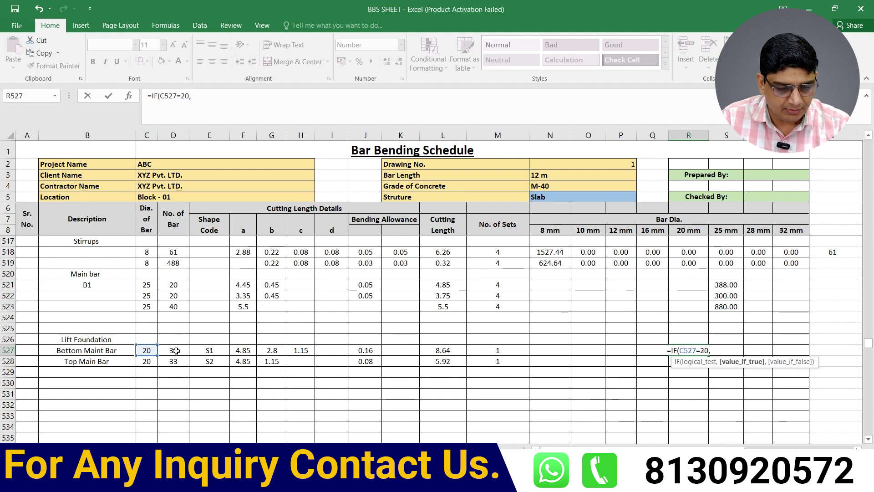
click(176, 351)
text(*)
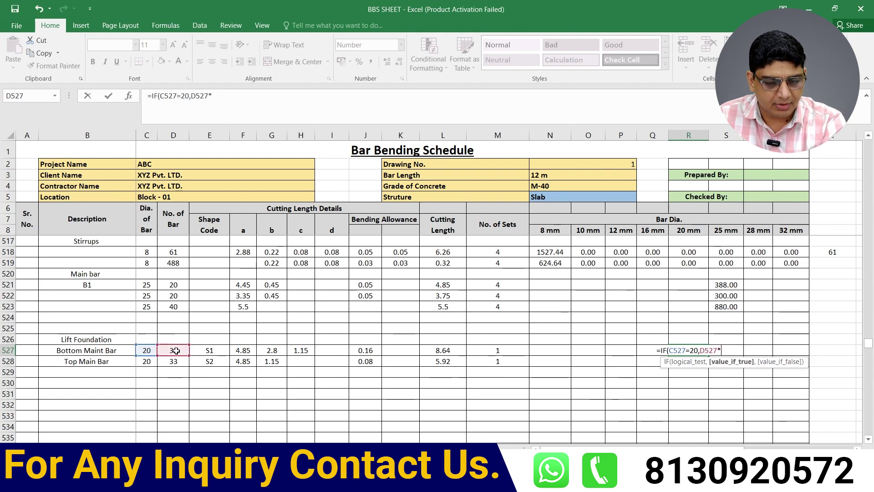
click(448, 354)
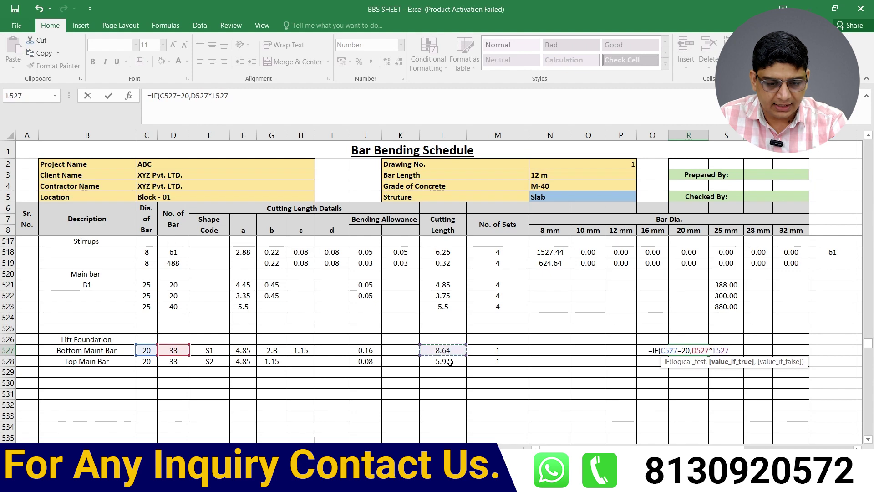
text(*)
click(501, 349)
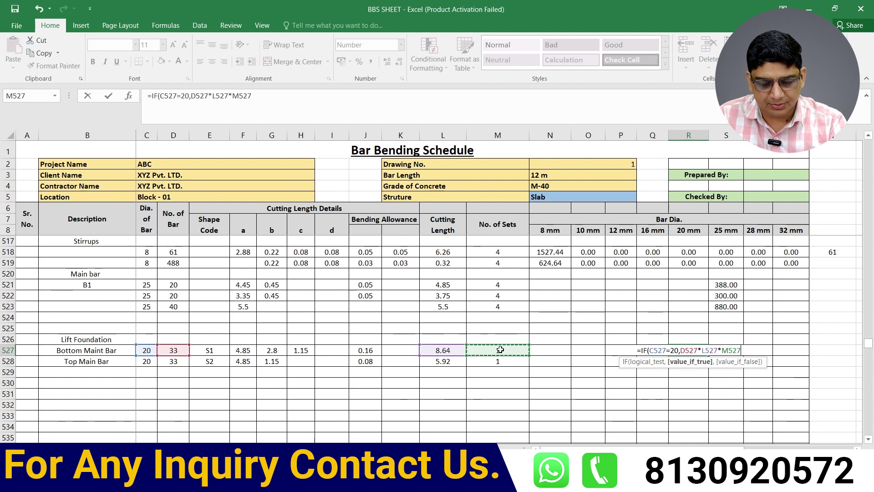
text(,0))
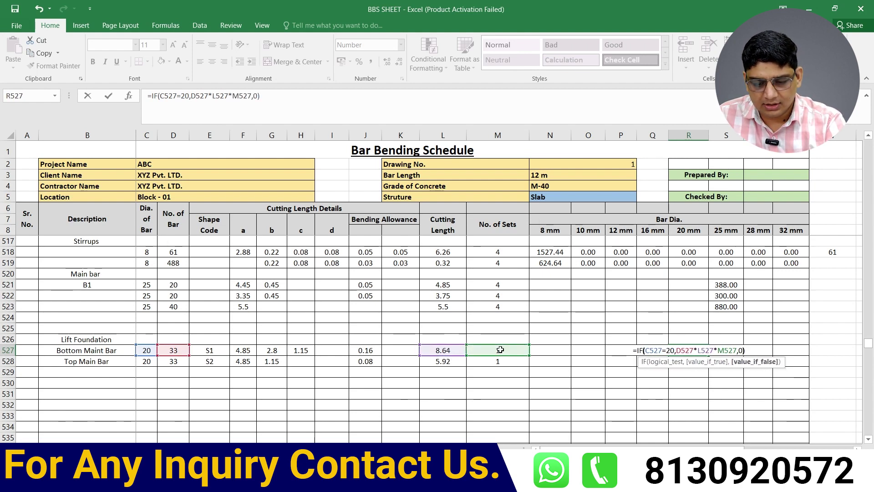
key(Return)
click(684, 350)
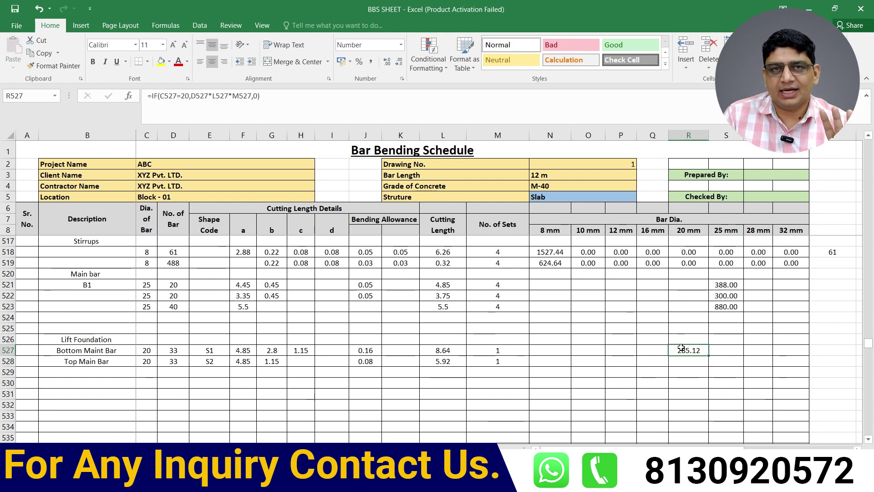
click(656, 351)
text(=)
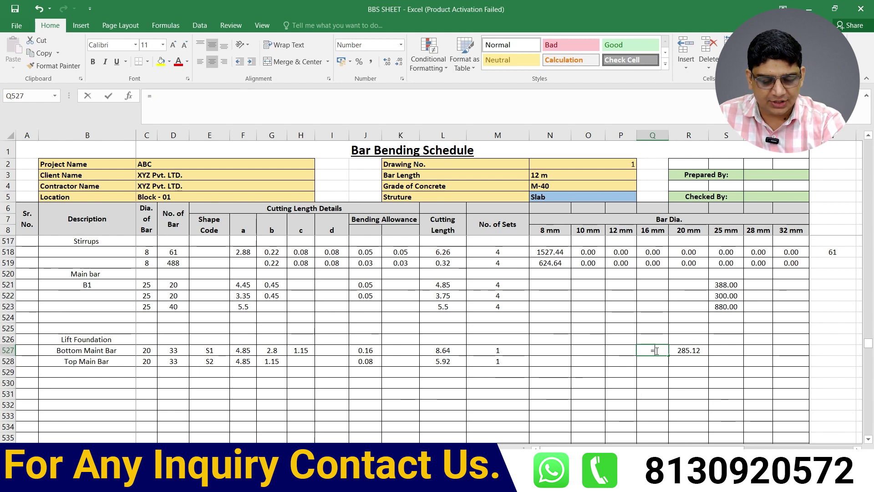
Step: Enter =IF(C527=16,D527*L527*M527,0) in Q527 for the 16 mm length
text(if)
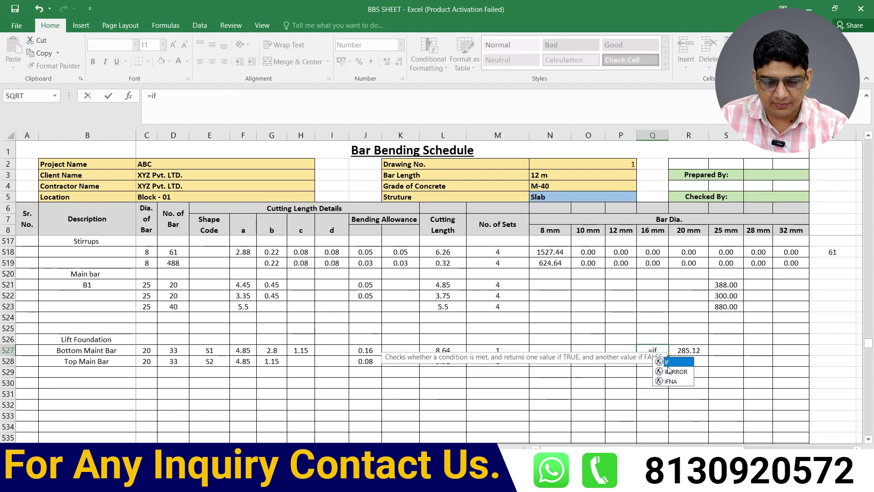
key(Tab)
click(148, 350)
text(=IF(C527=)
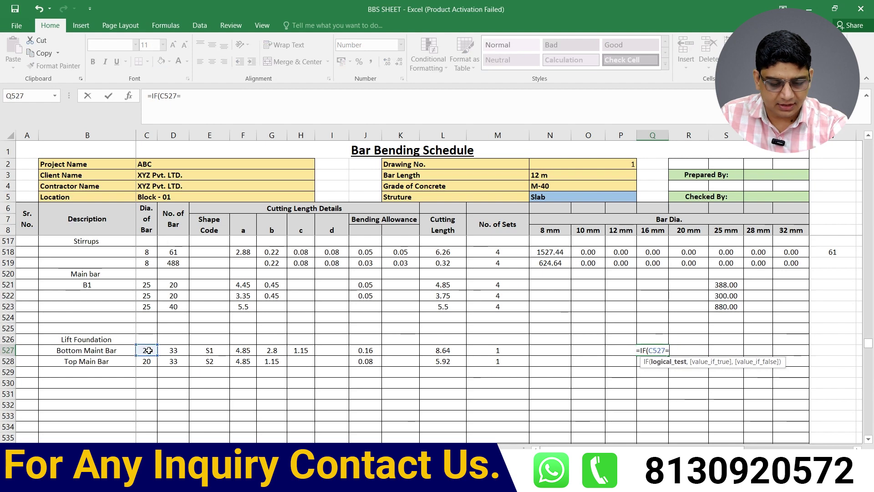
text(16,)
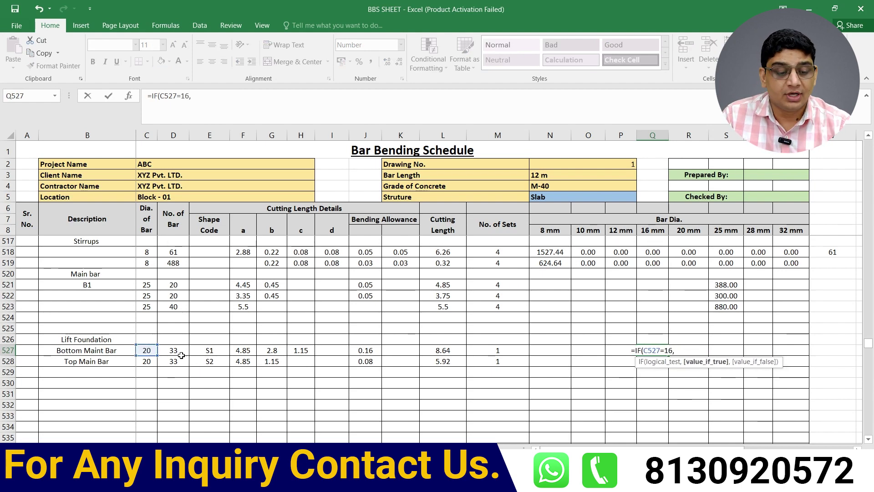
click(176, 351)
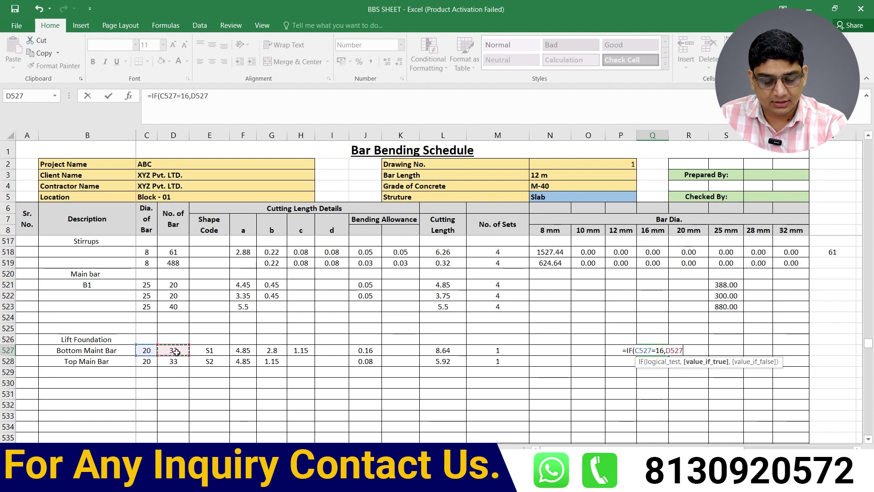
text(*)
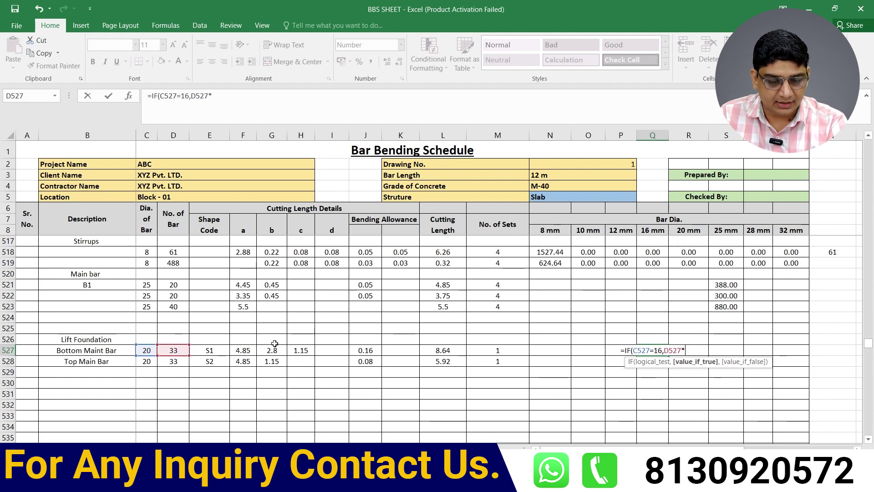
click(437, 354)
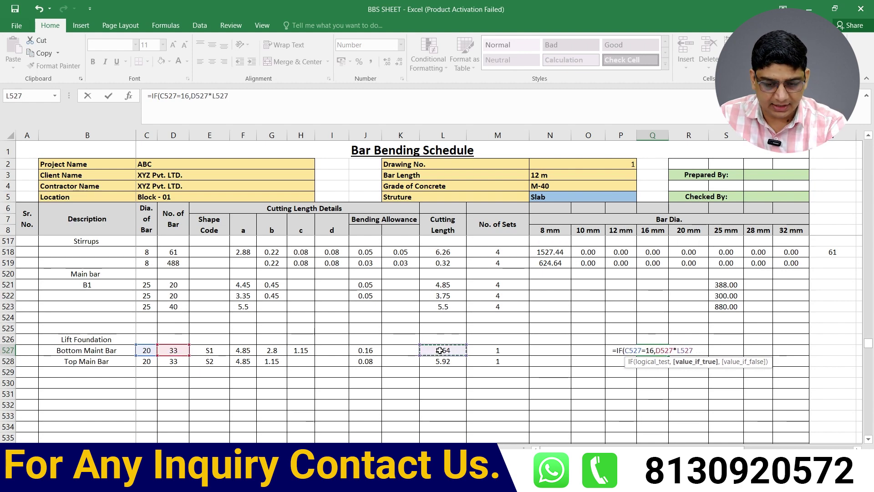
text(*)
click(497, 351)
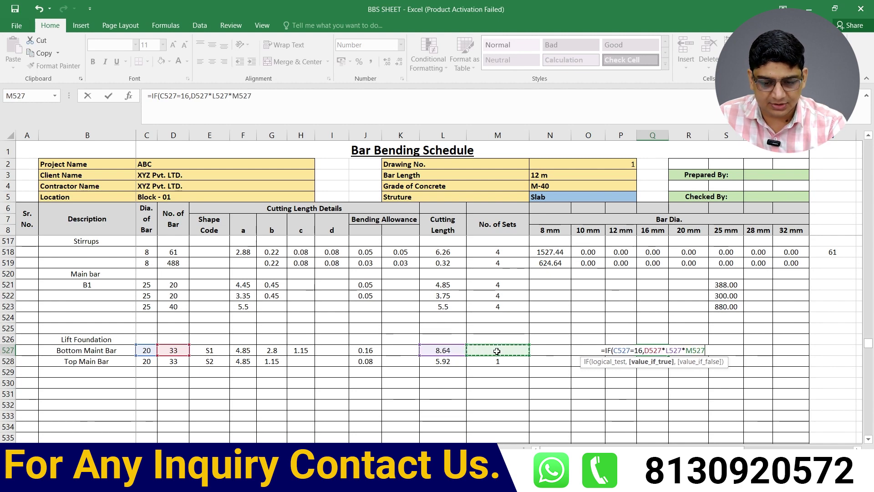
text(,0)
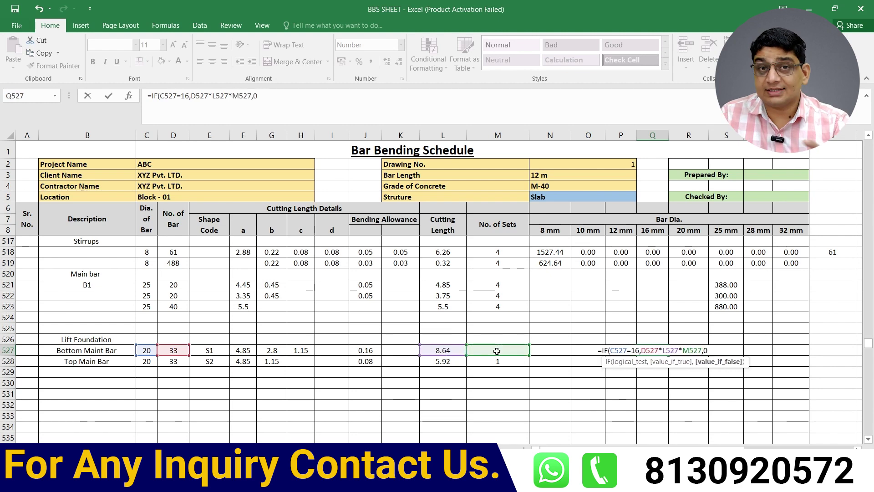
text())
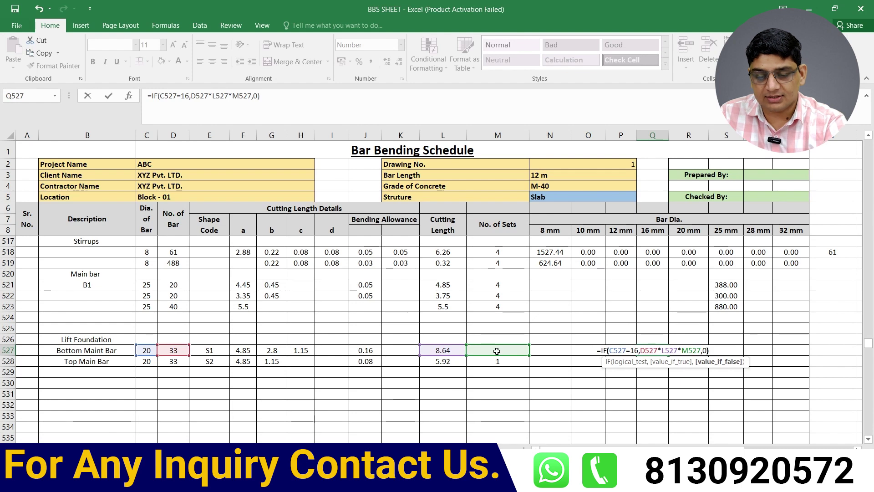
key(Return)
key(Up)
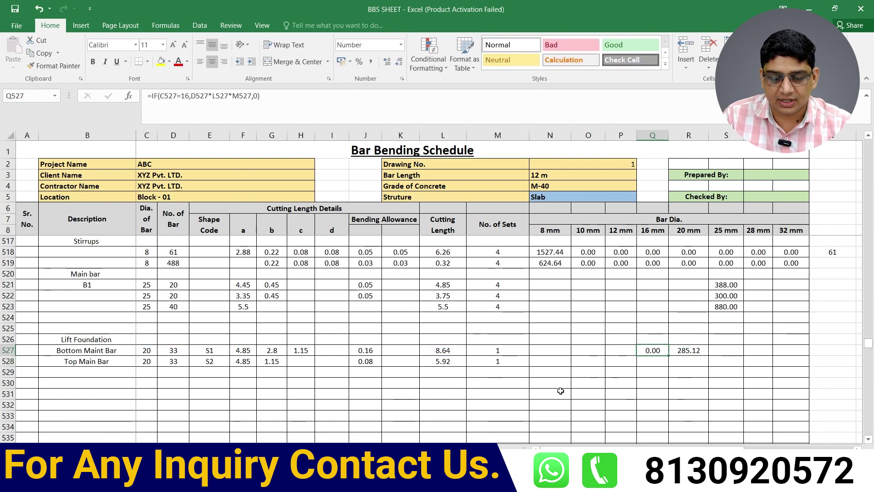
Step: Test the formula by changing C527's diameter, then restore it to 20
click(150, 348)
text(16)
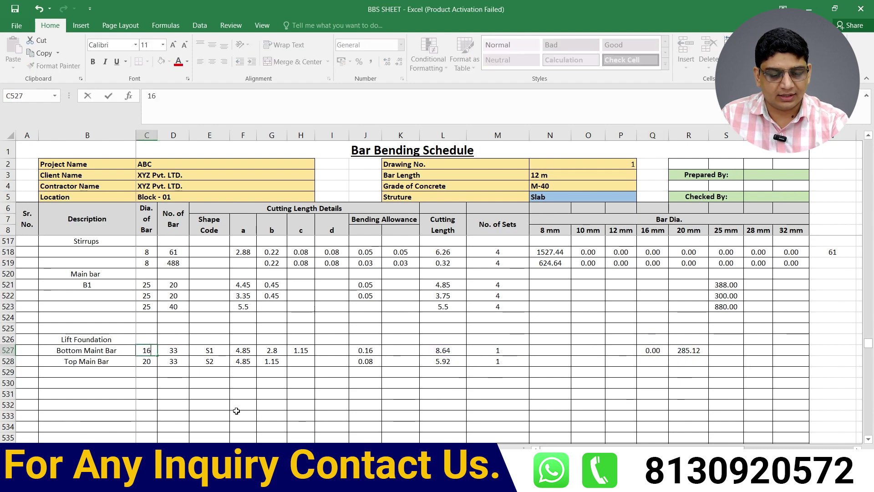
click(309, 405)
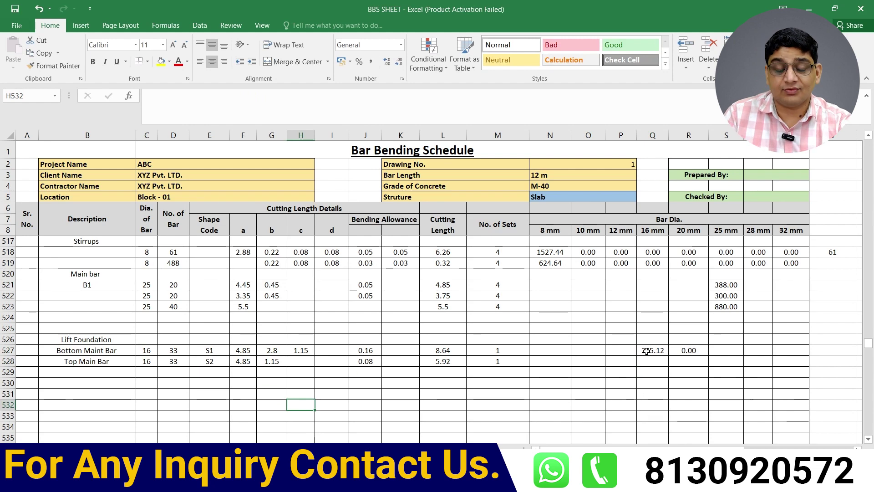
click(148, 351)
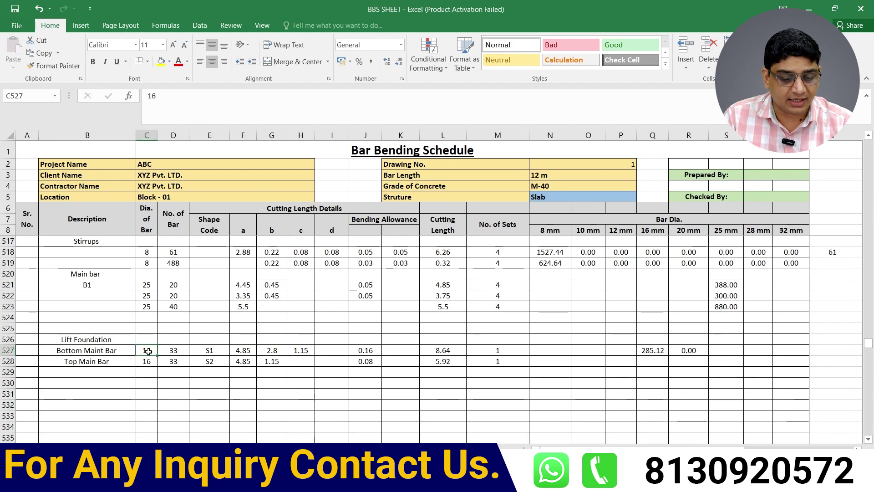
text(20)
click(186, 403)
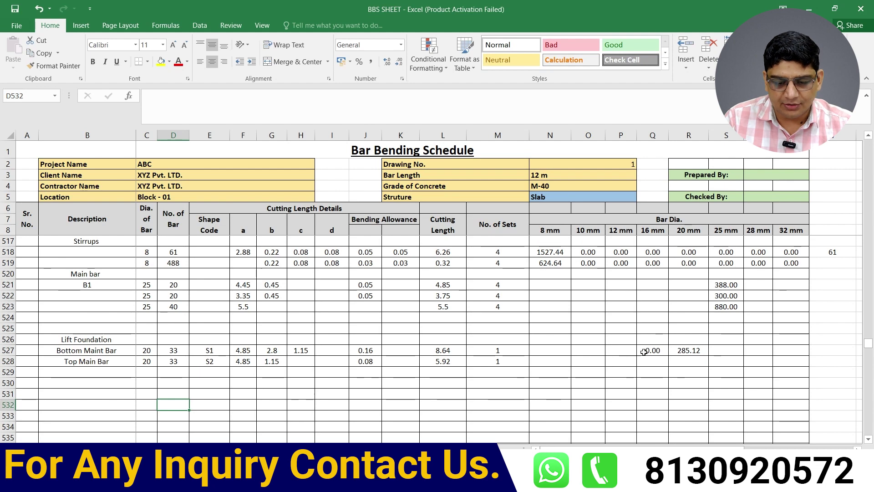
Step: Copy the Q527:R527 length formulas into the Top Main Bar row, giving 195.36 under 20 mm
drag(647, 349, 685, 350)
key(ctrl+c)
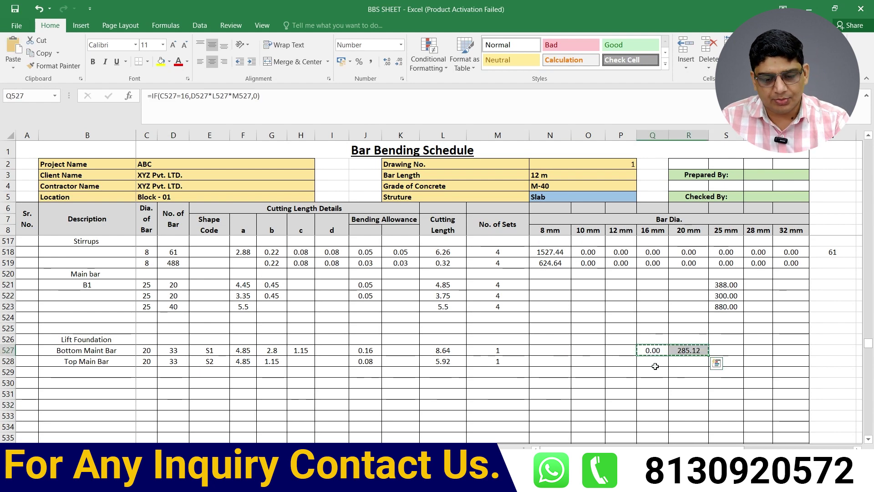
click(653, 364)
key(ctrl+v)
click(687, 383)
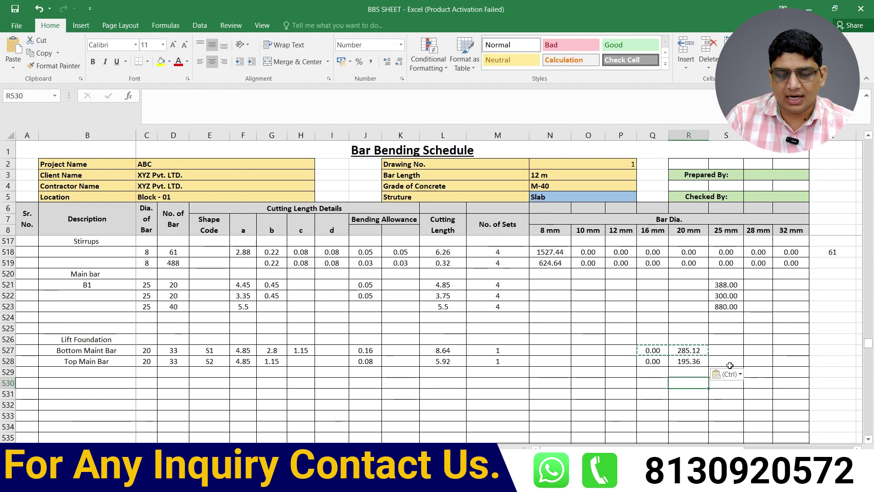
Step: Duplicate both lift-foundation bar rows into rows 530–531
scroll(84, 371, down, 1)
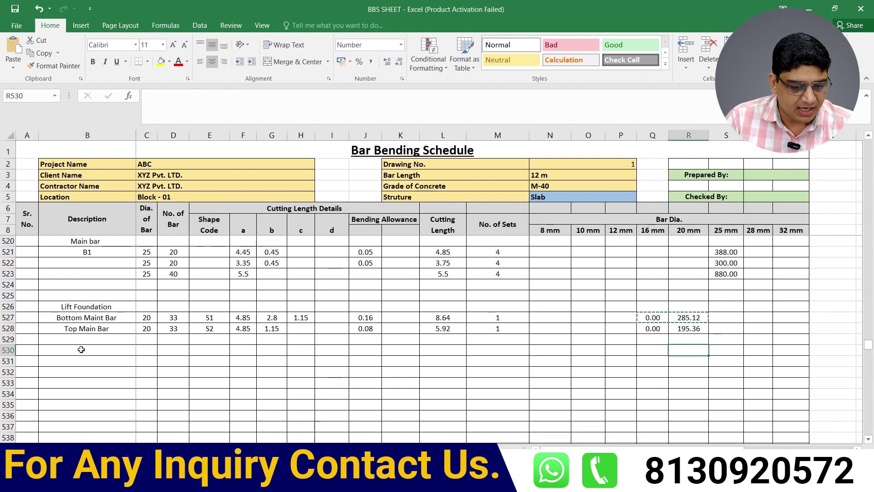
drag(54, 317, 774, 332)
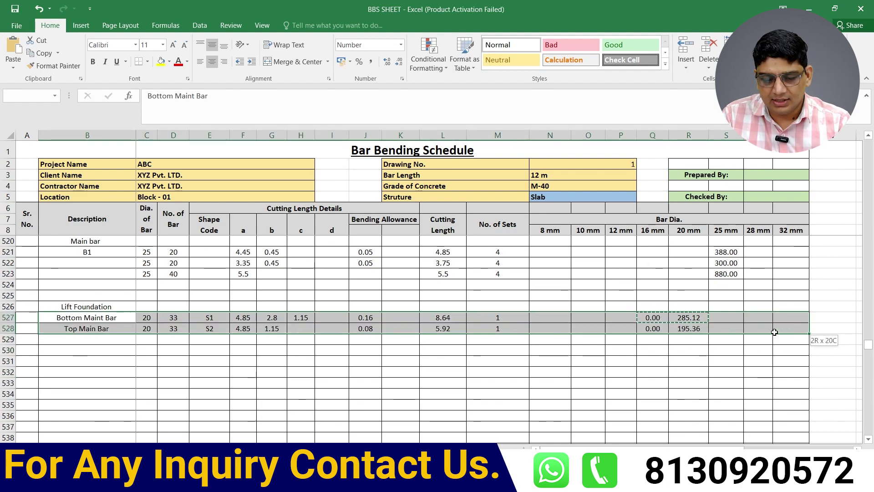
key(ctrl+c)
click(74, 351)
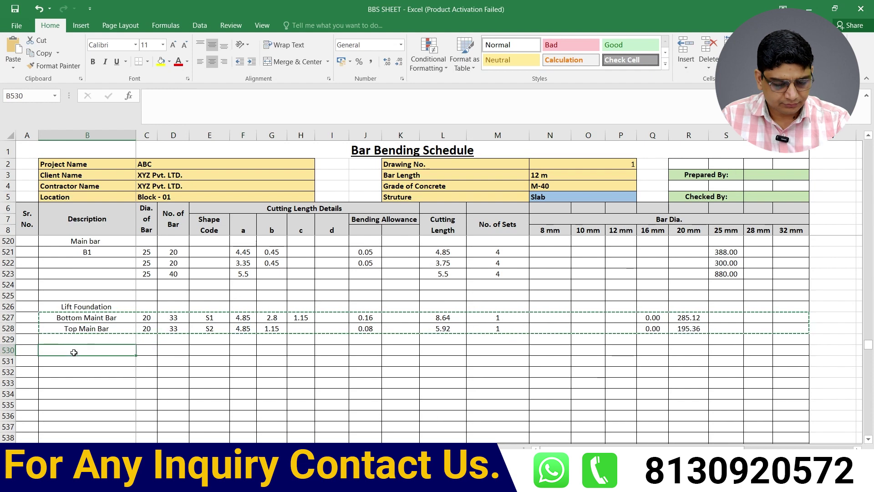
key(ctrl+v)
click(172, 361)
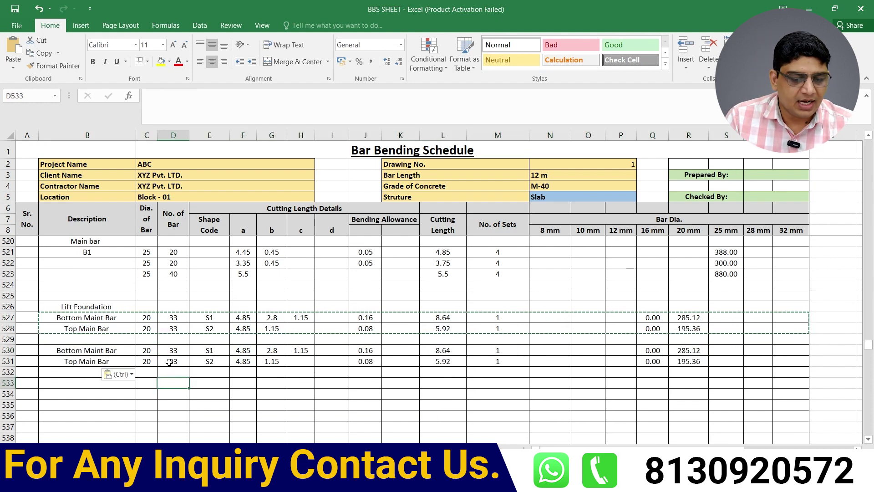
click(173, 350)
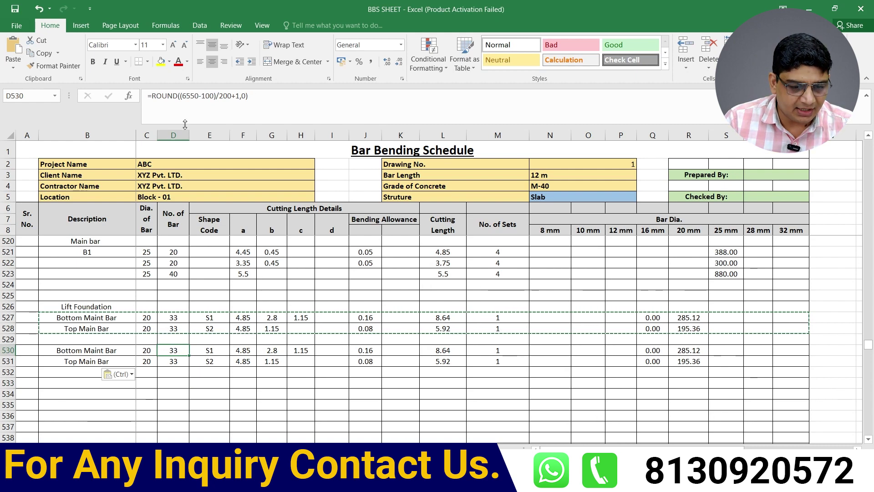
Step: Revise the span length in the copied bar-count formula so the rows use 25 bars
click(200, 98)
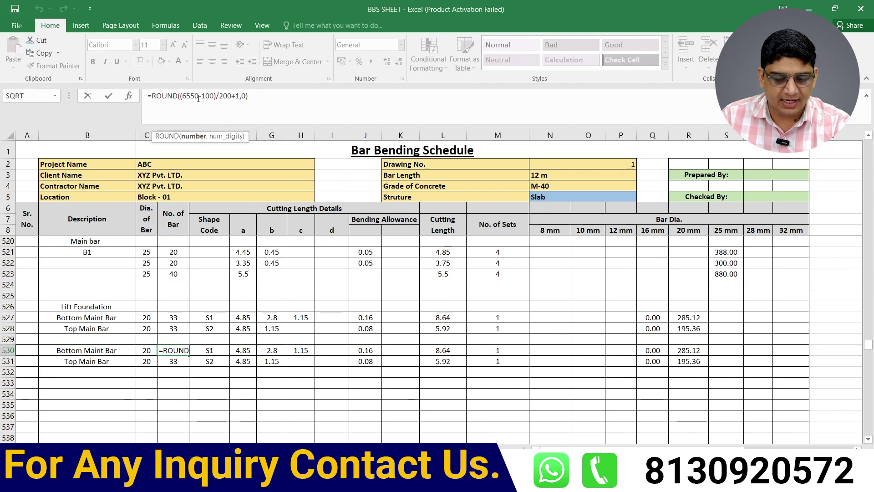
key(BackSpace)
key(BackSpace)
key(BackSpace)
key(BackSpace)
text(4.9)
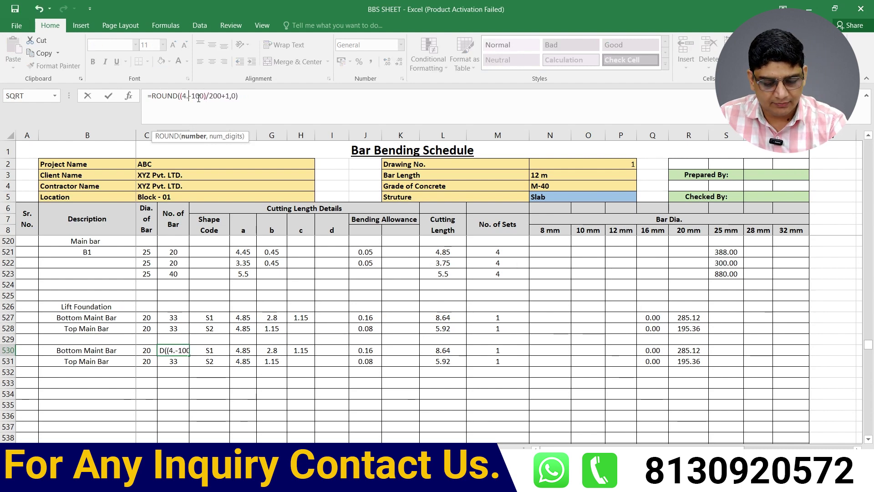
key(Return)
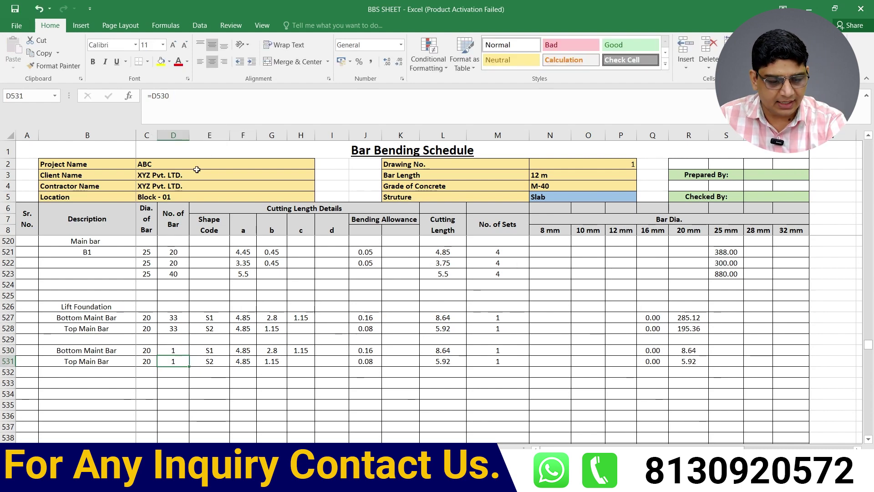
click(182, 349)
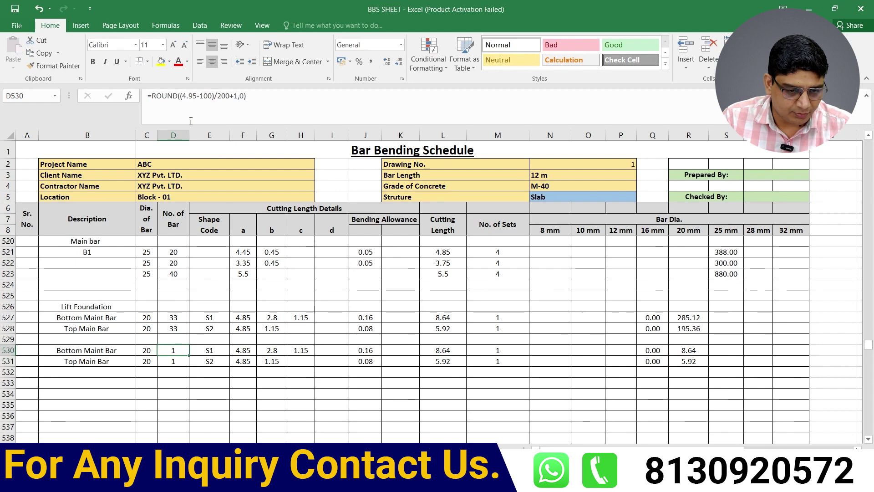
click(197, 99)
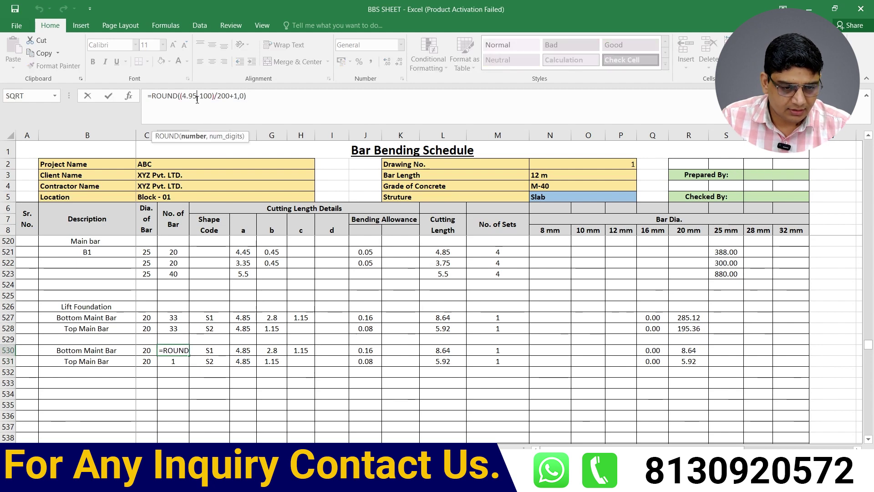
key(BackSpace)
key(BackSpace)
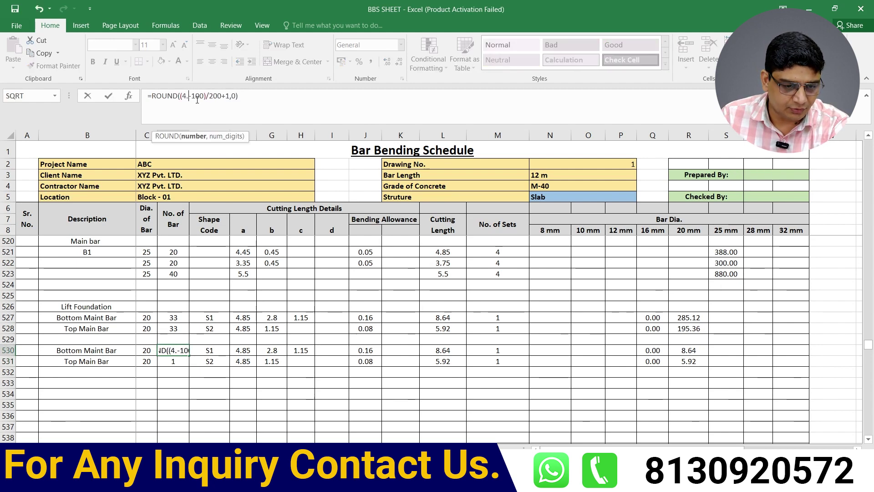
key(BackSpace)
text(900)
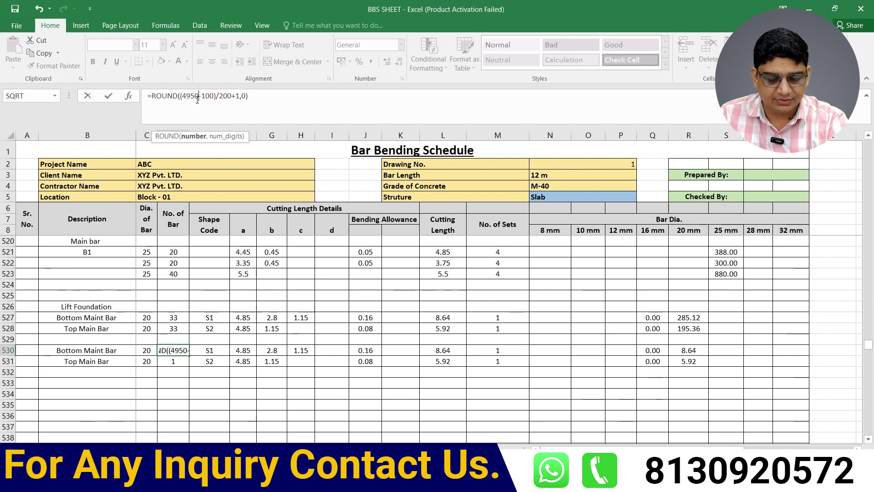
key(Return)
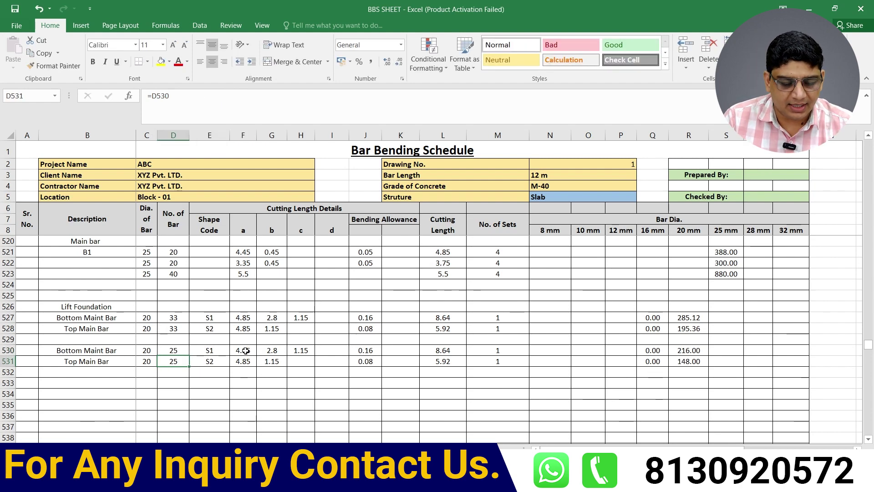
Step: Replace 4.95 with 6.55 in the F530 and F531 ROUND formulas, making a = 6.45
click(246, 351)
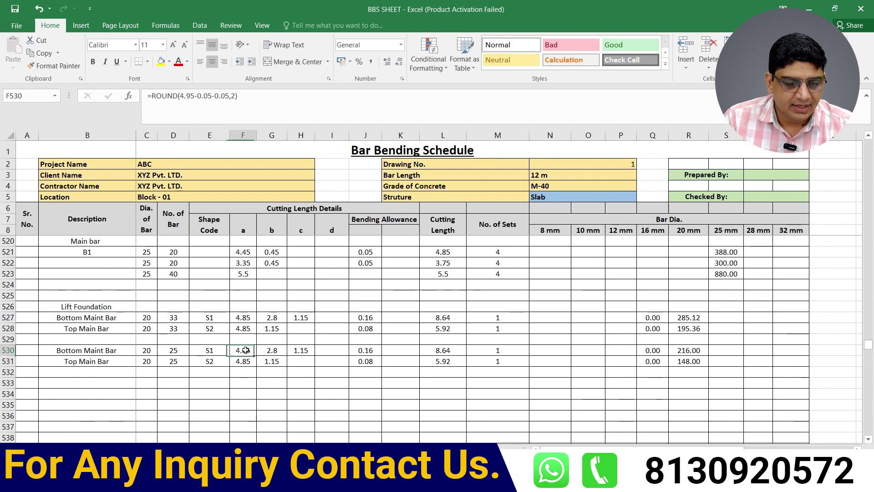
click(196, 96)
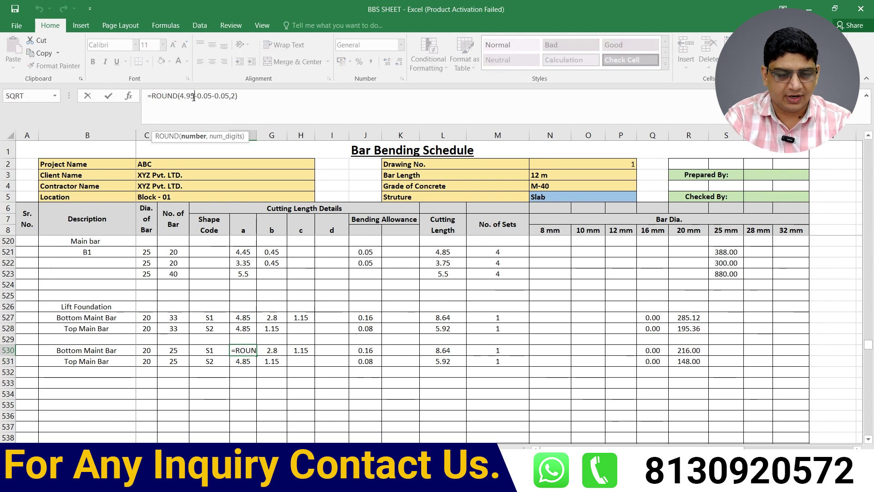
key(BackSpace)
key(BackSpace)
key(BackSpace)
key(BackSpace)
text(6.)
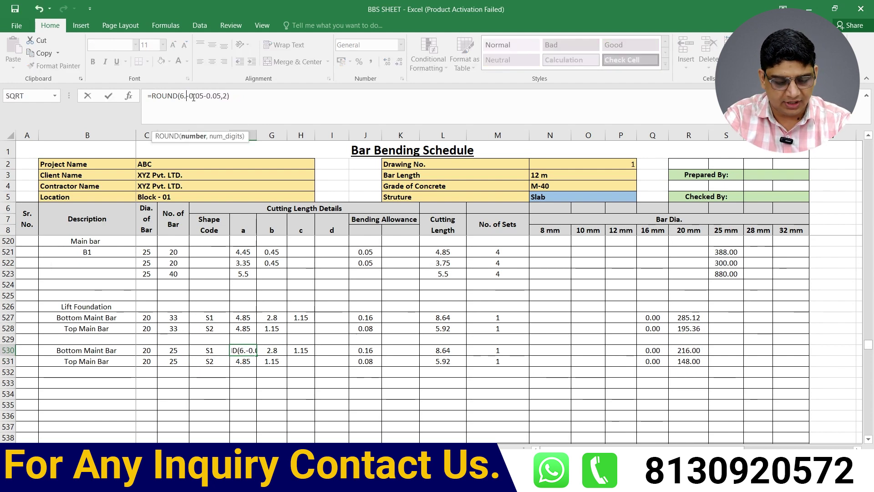
text(55)
key(Return)
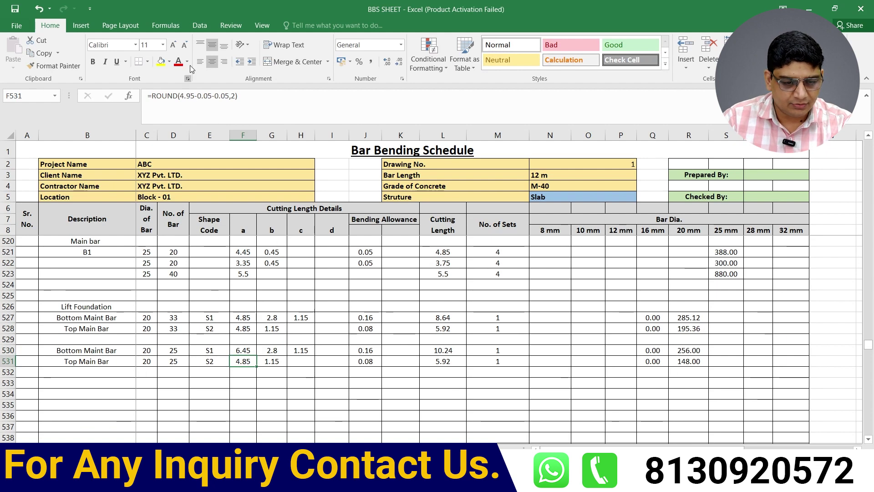
click(194, 97)
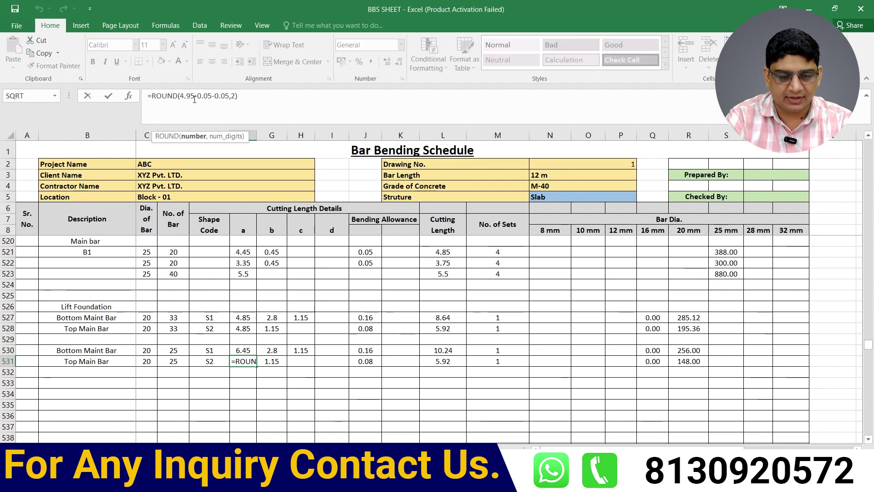
key(BackSpace)
key(BackSpace)
key(BackSpace)
key(BackSpace)
text(6.55)
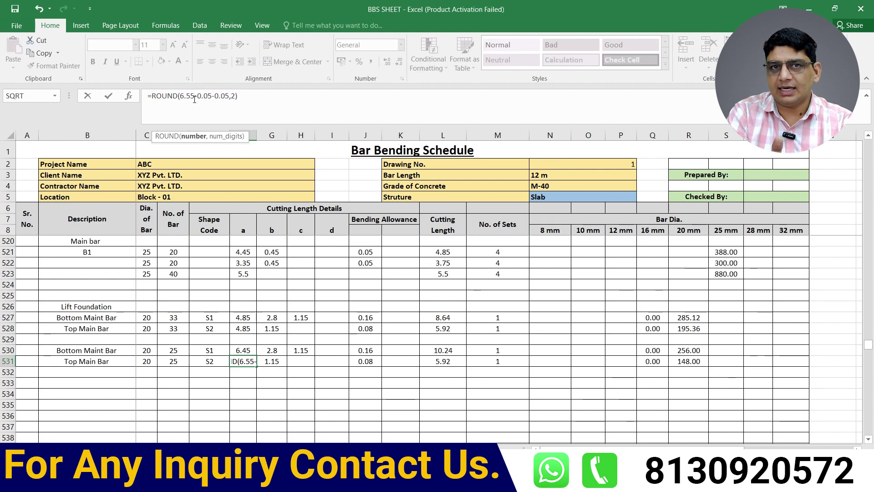
key(Return)
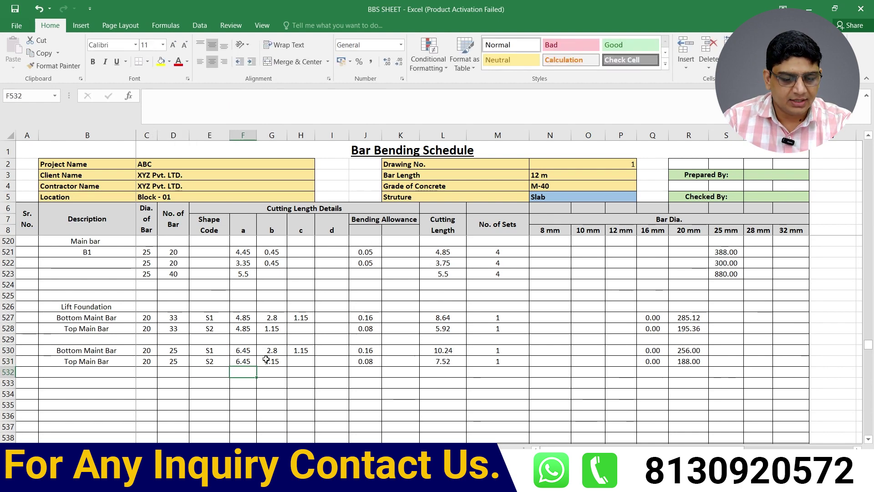
Step: Review the copied b and c length formulas in G530 and H530
click(275, 351)
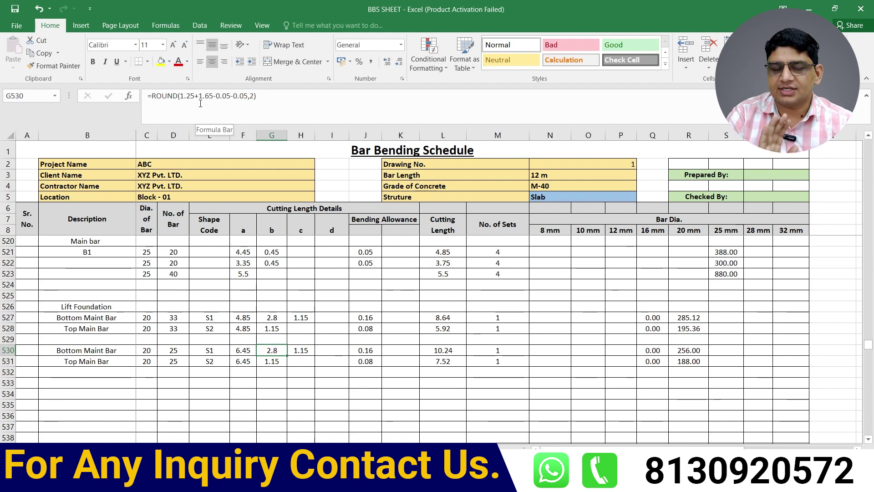
click(272, 362)
click(301, 350)
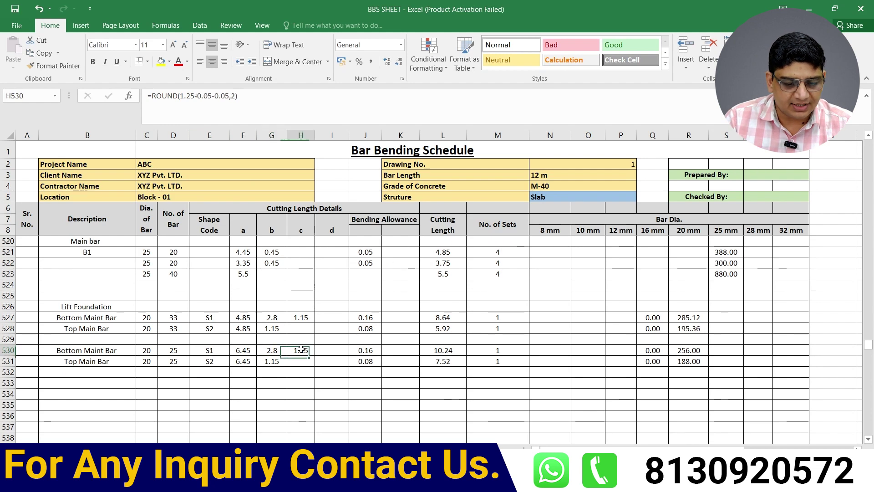
click(442, 382)
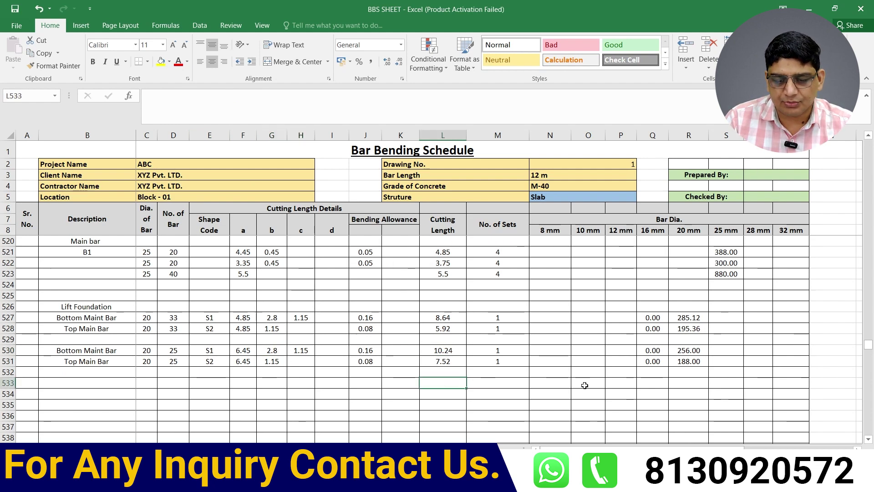
Step: AutoSum R527:R531 into R532 (924.48) and enter =R532/12 in R534 for 77.04 bars
click(682, 361)
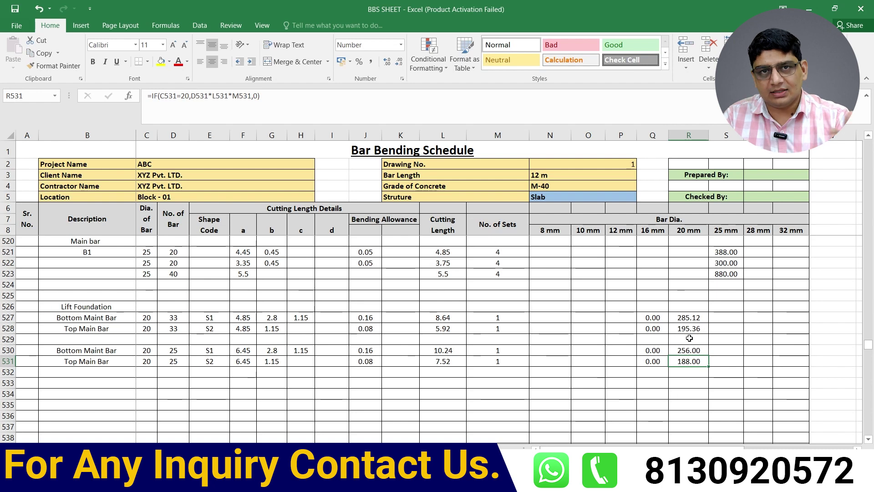
drag(688, 317, 680, 360)
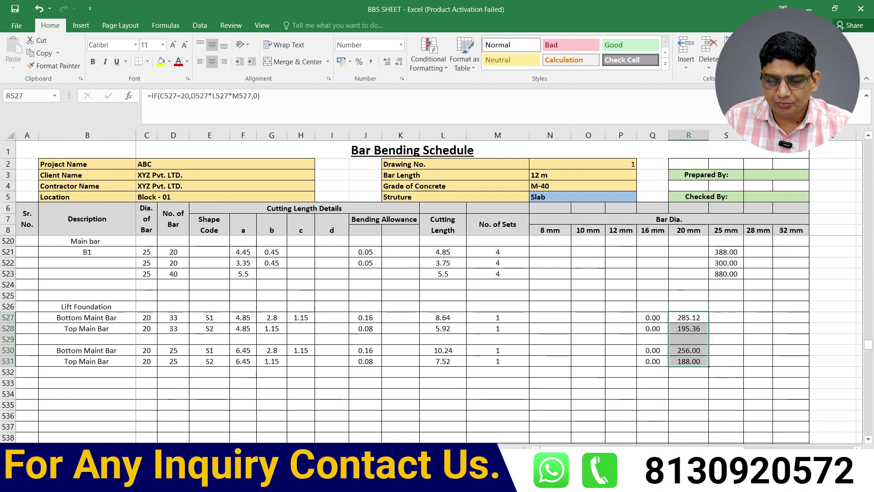
key(alt+equal)
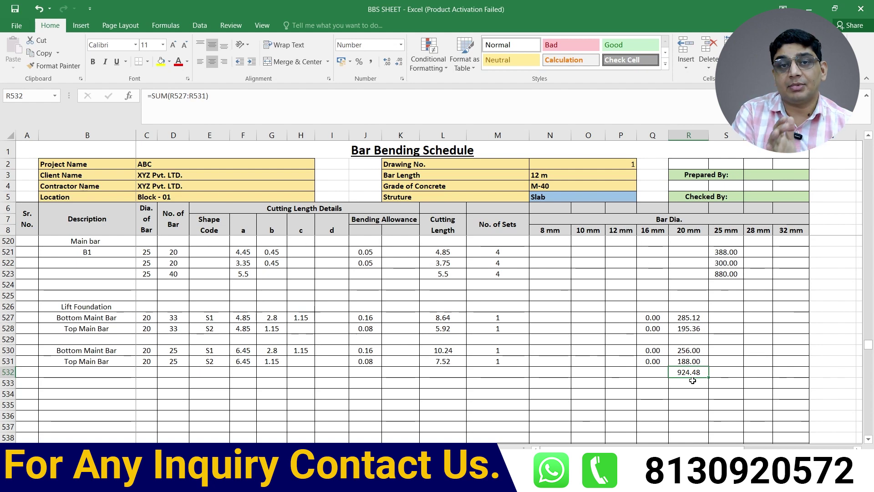
click(679, 393)
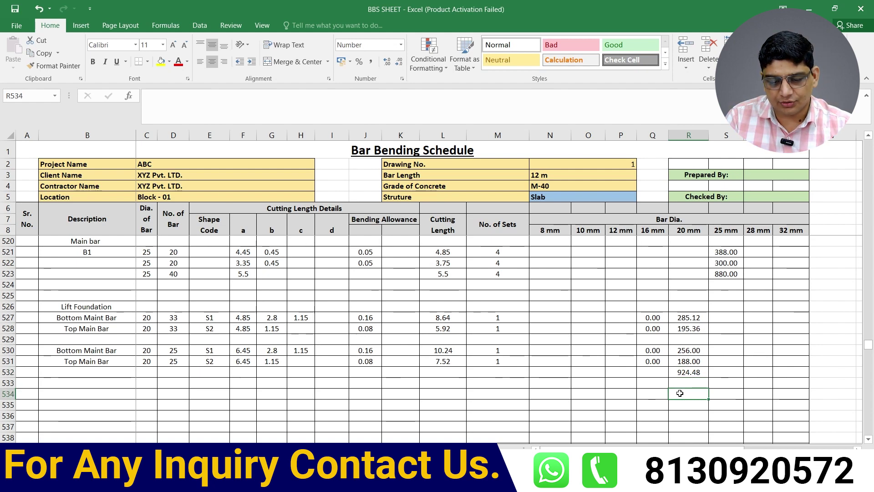
text(=)
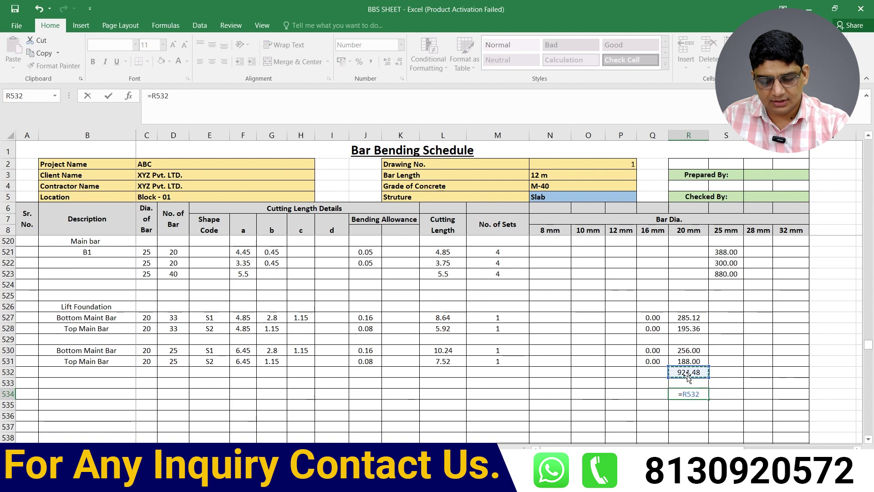
key(Return)
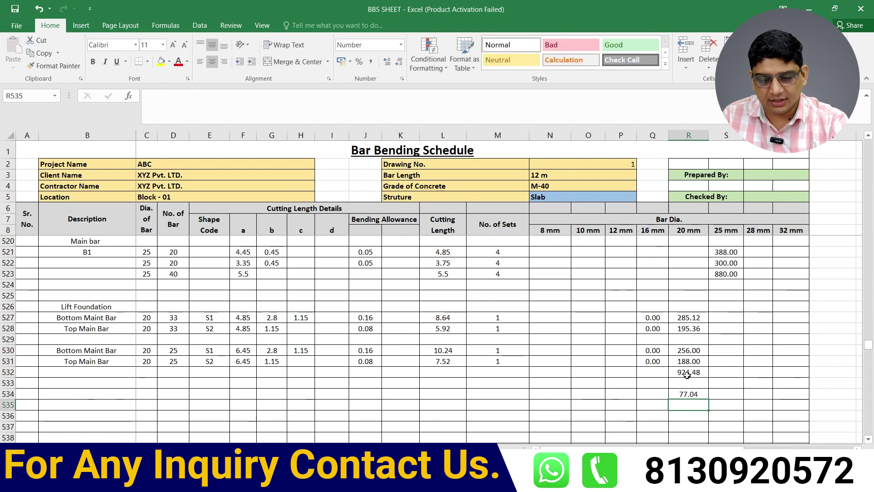
click(691, 395)
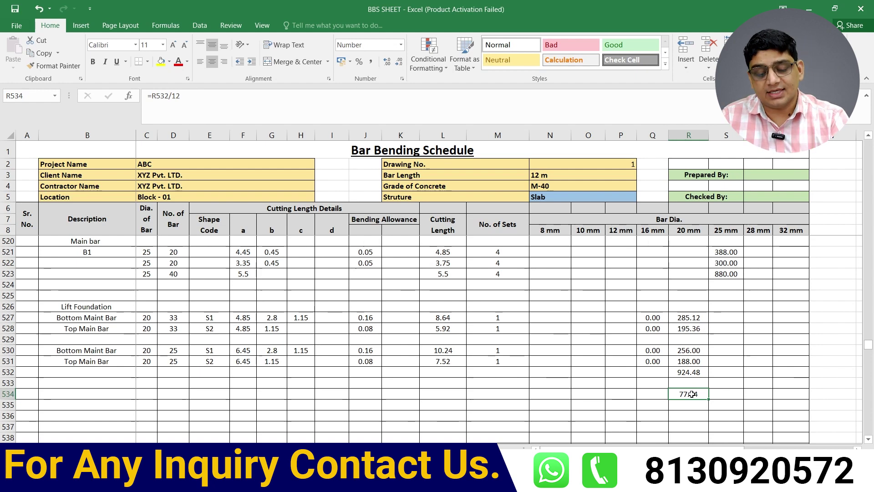
Step: Replace R534's bar count with =2.47*R532, a 20 mm weight of 2283.47 kg
key(Delete)
scroll(687, 354, down, 2)
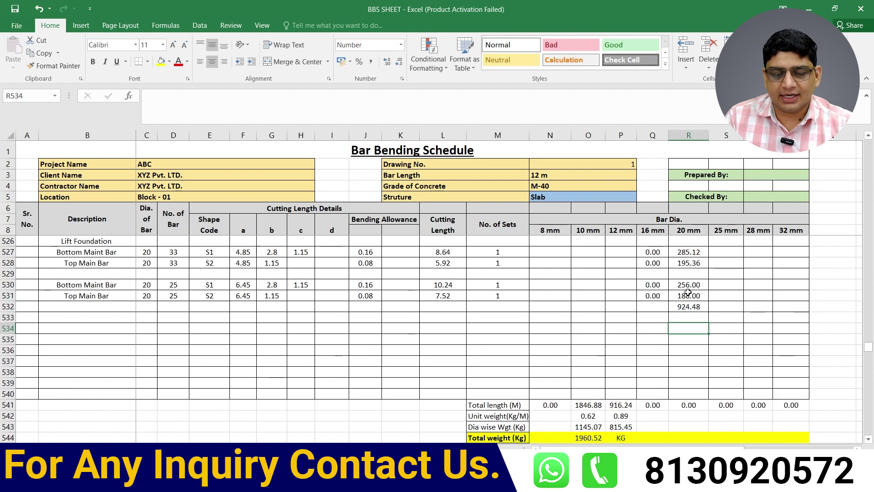
click(690, 316)
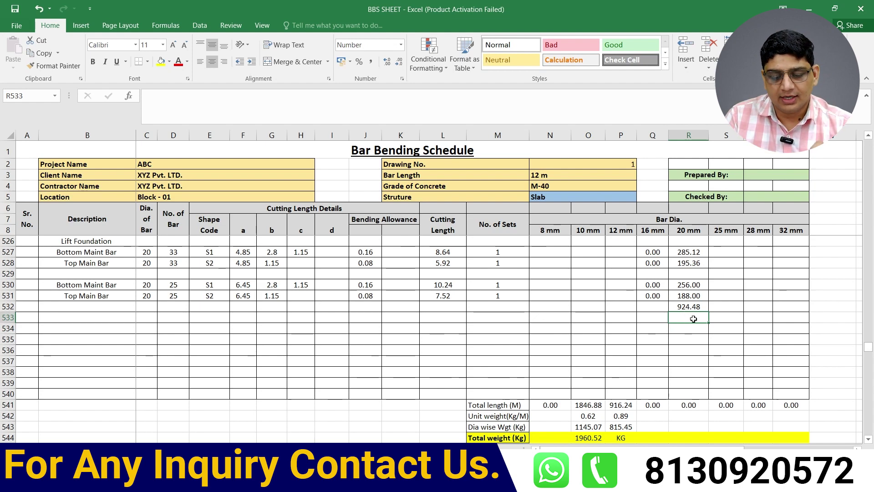
click(690, 328)
text(=2)
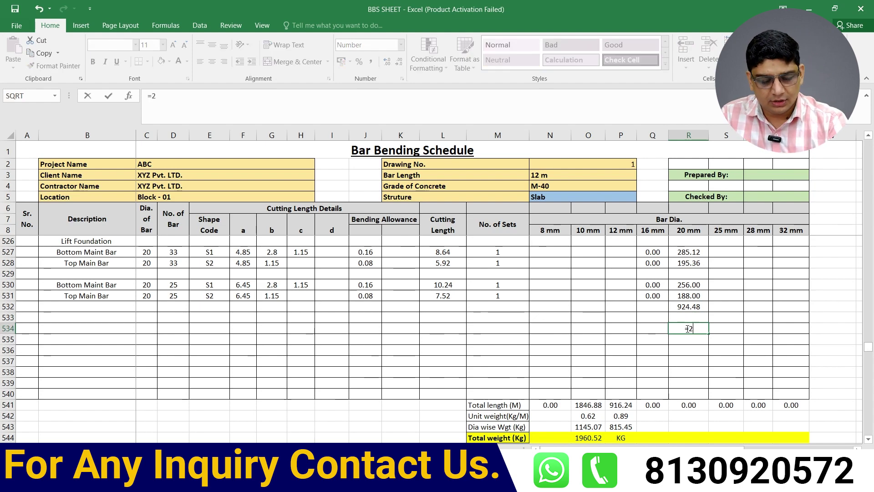
text(.47)
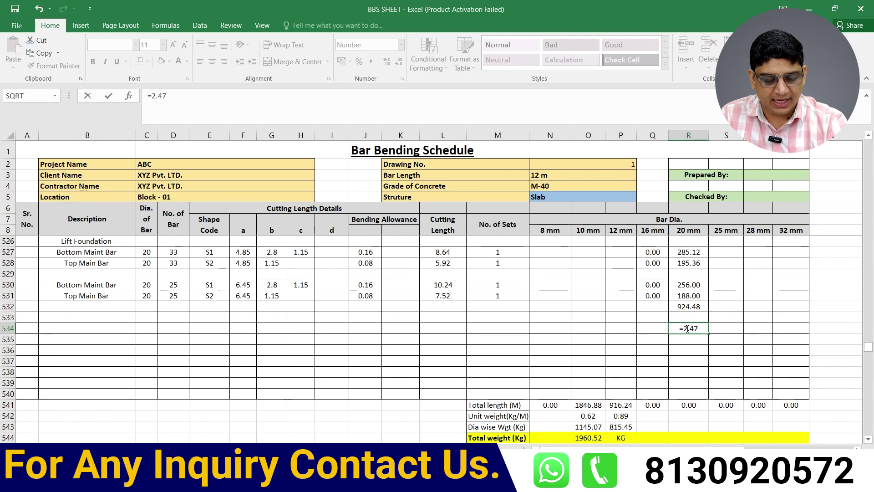
text(*)
click(695, 305)
key(Return)
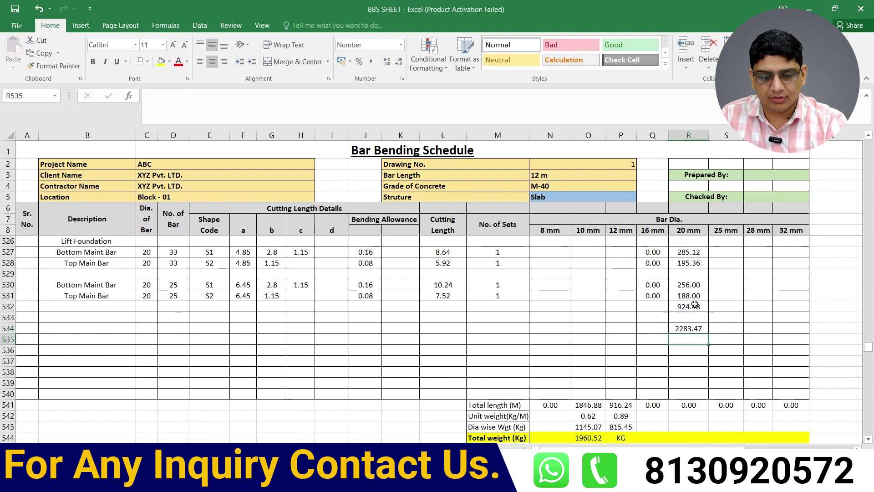
key(Up)
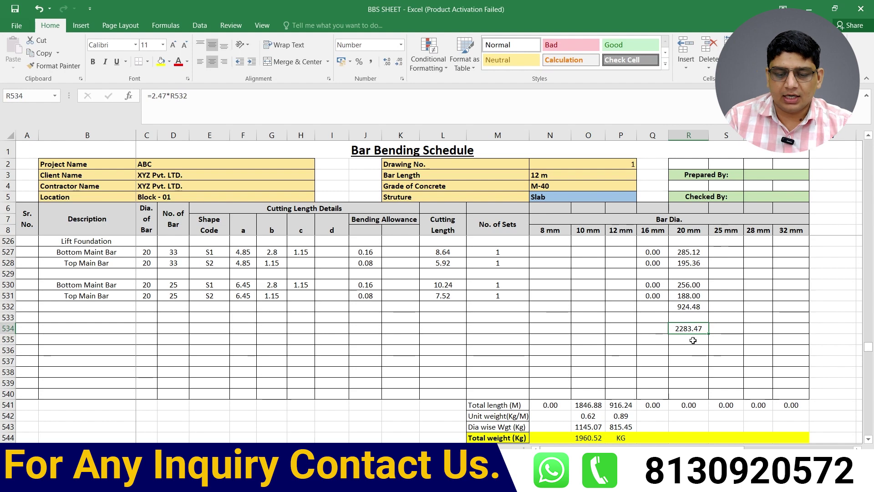